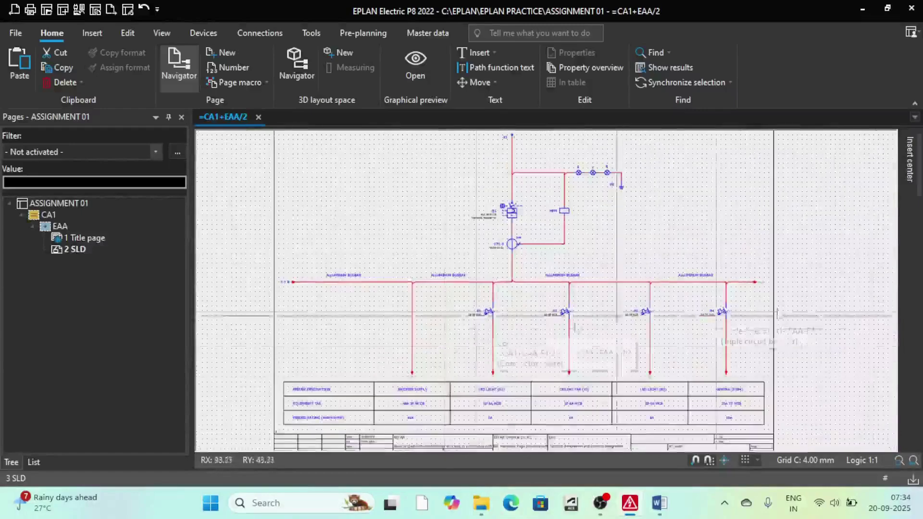
Examine the existing single-line diagram, from the main supply and incomer section down to the outgoing feeders and the feeder table.
scroll(510, 206, "down", 4)
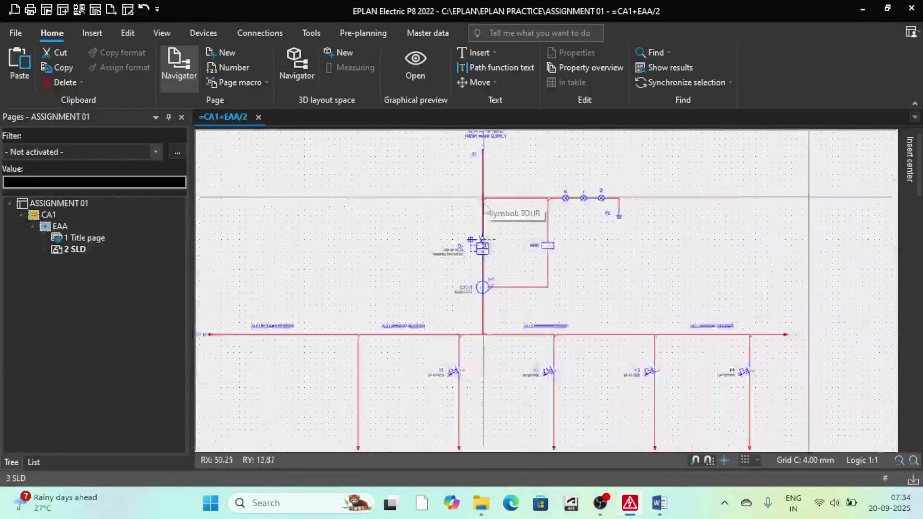
scroll(491, 204, "down", 2)
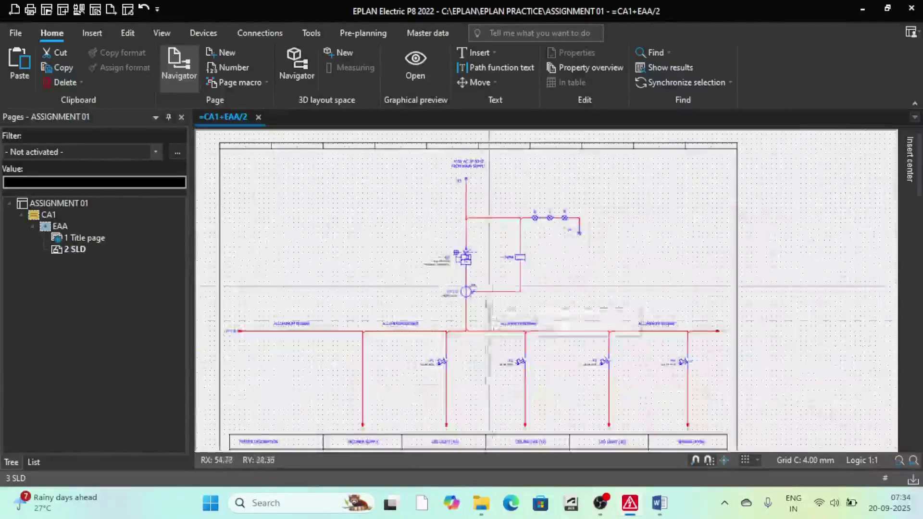
scroll(480, 217, "up", 4)
scroll(478, 221, "down", 3)
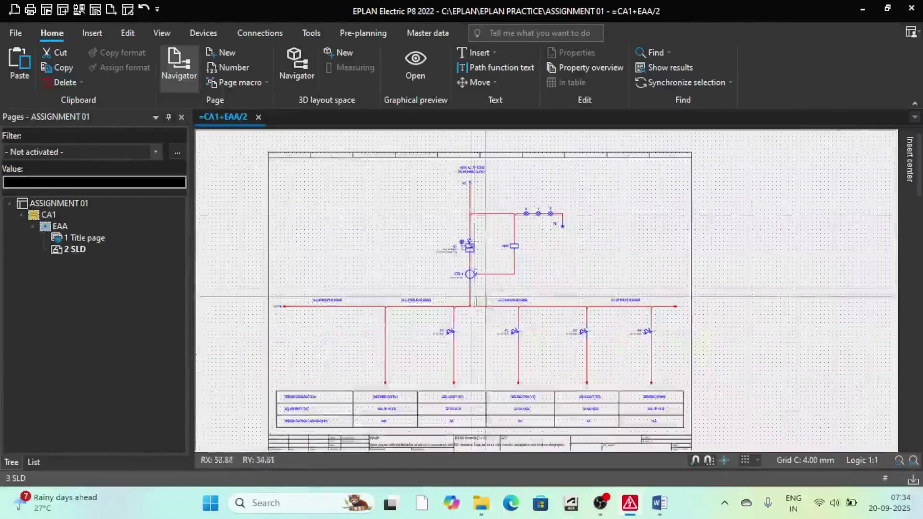
scroll(350, 279, "up", 3)
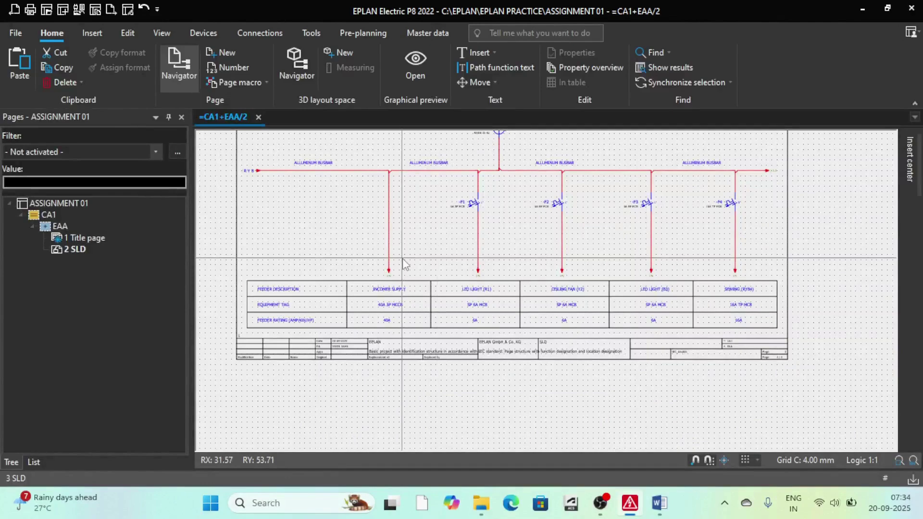
scroll(404, 264, "down", 2)
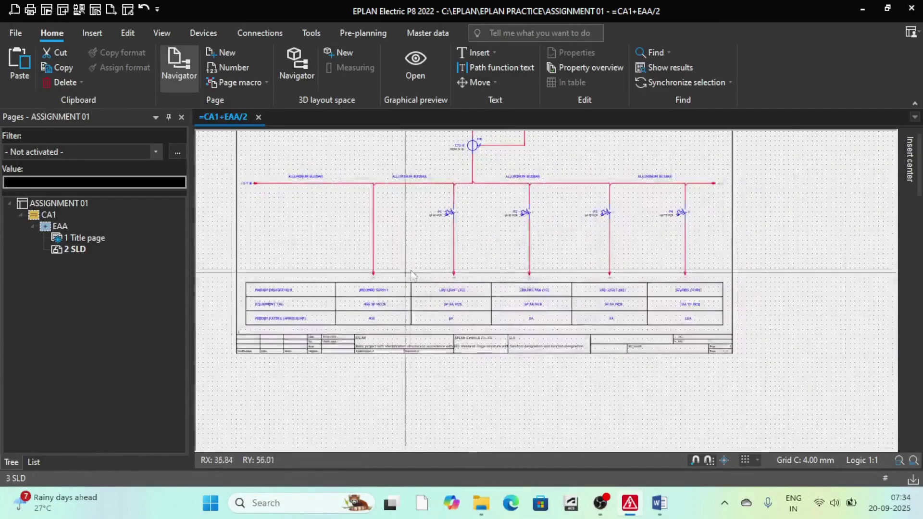
scroll(397, 278, "up", 1)
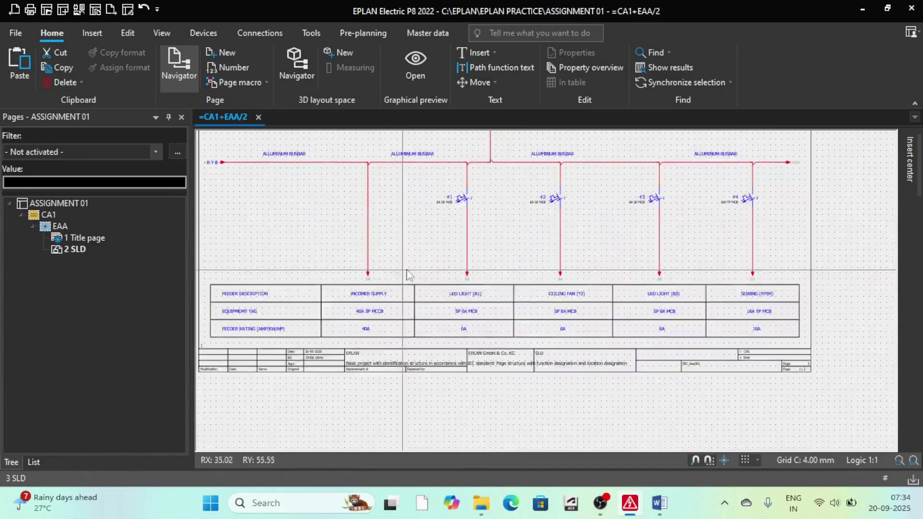
scroll(429, 264, "down", 2)
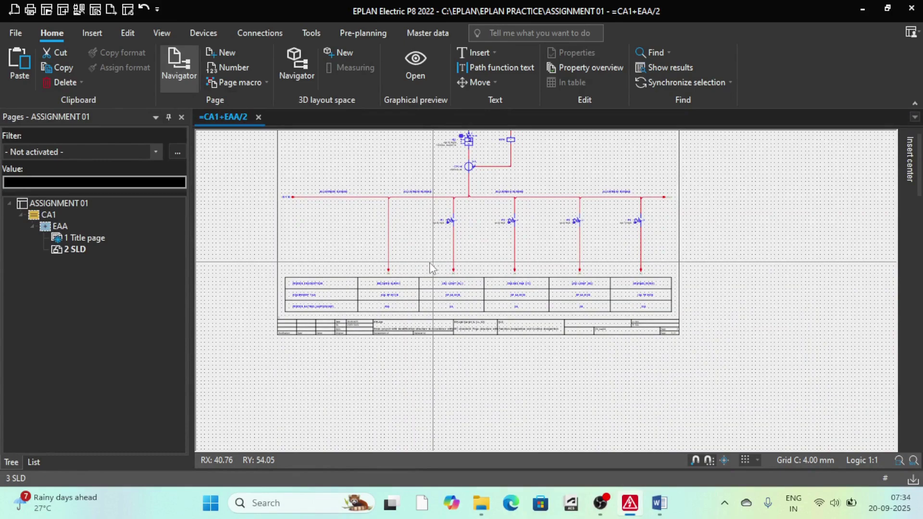
scroll(403, 270, "down", 5)
scroll(460, 175, "up", 3)
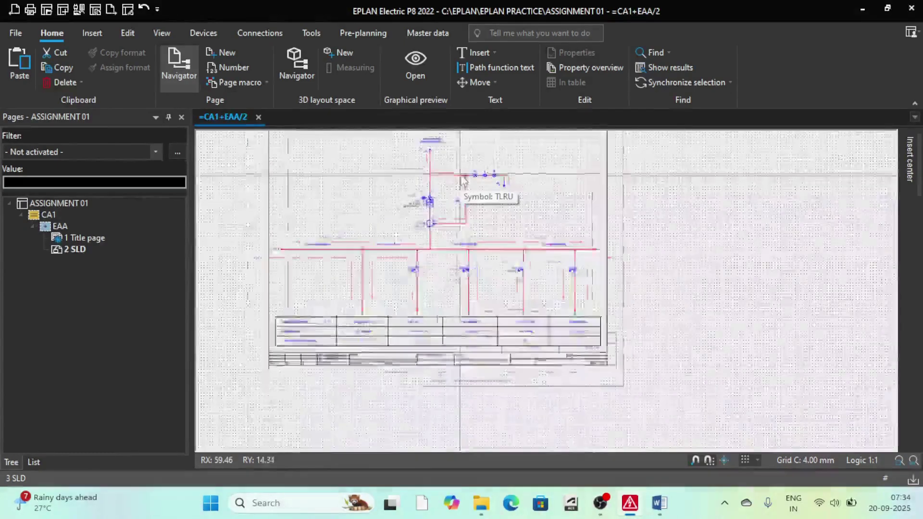
scroll(461, 181, "down", 2)
scroll(442, 155, "up", 2)
scroll(439, 158, "down", 2)
scroll(432, 161, "up", 4)
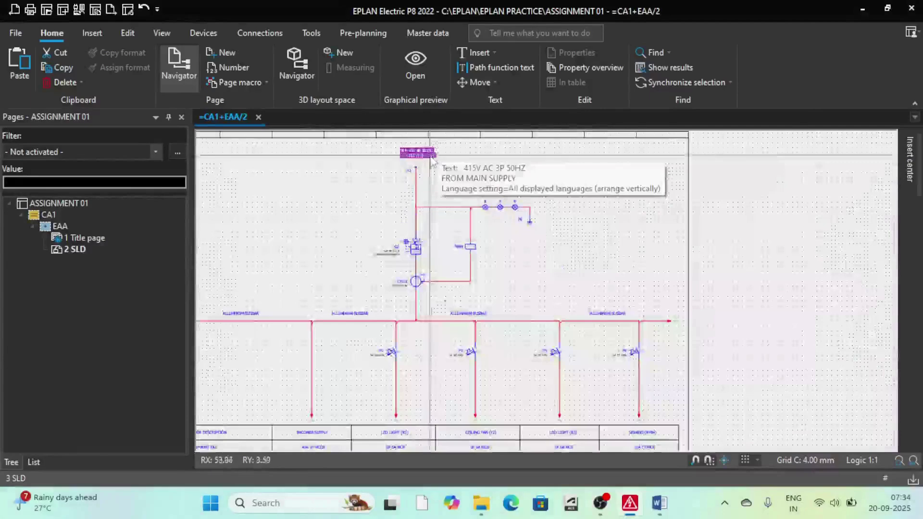
scroll(437, 173, "up", 2)
scroll(455, 218, "up", 1)
scroll(481, 193, "down", 4)
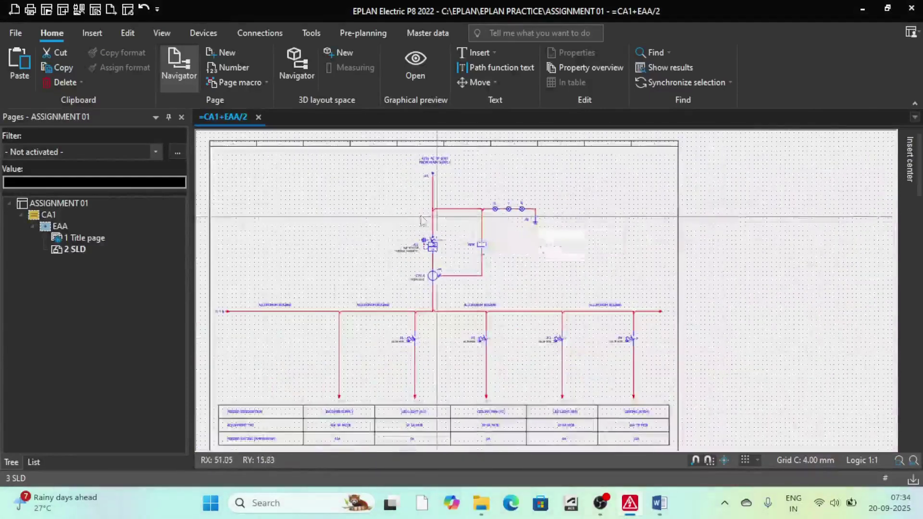
scroll(423, 222, "up", 4)
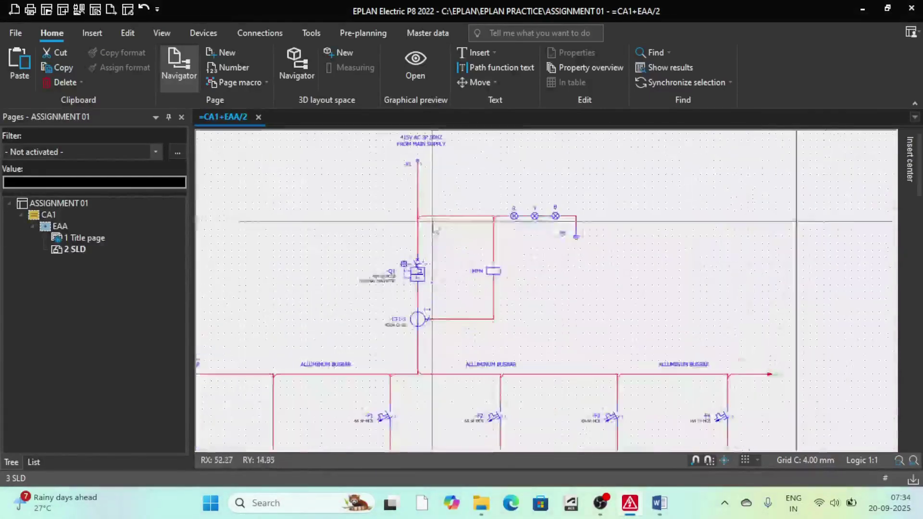
scroll(432, 222, "down", 3)
scroll(410, 247, "up", 3)
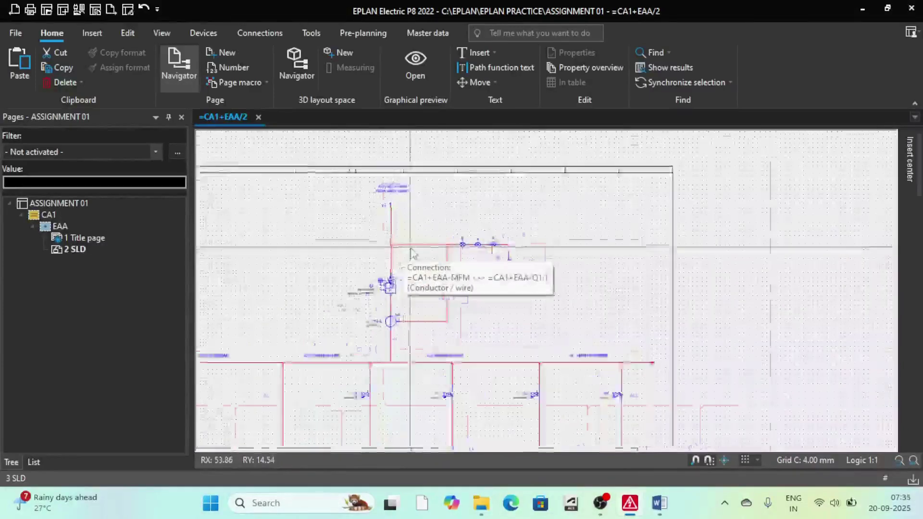
Choose a single circuit breaker symbol from the electrical engineering protection devices of the IEC_single_symbol library for insertion.
scroll(410, 253, "up", 2)
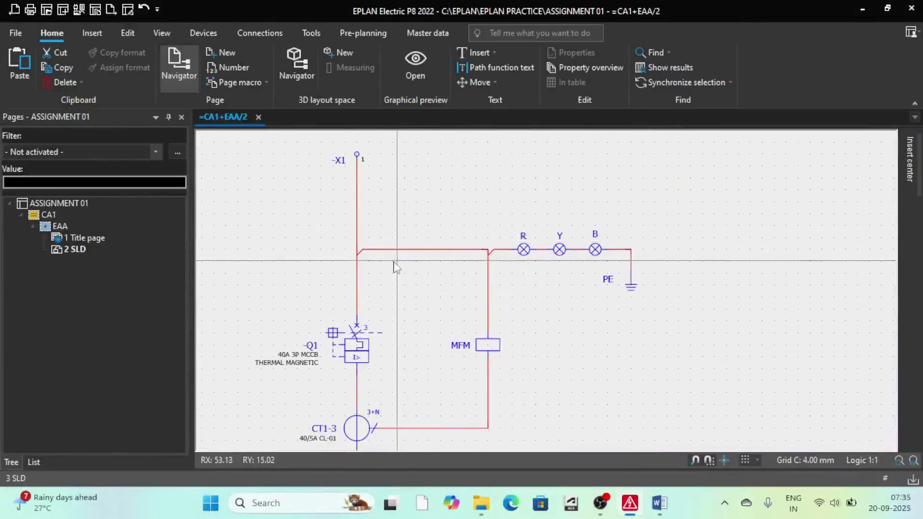
left_click(909, 173)
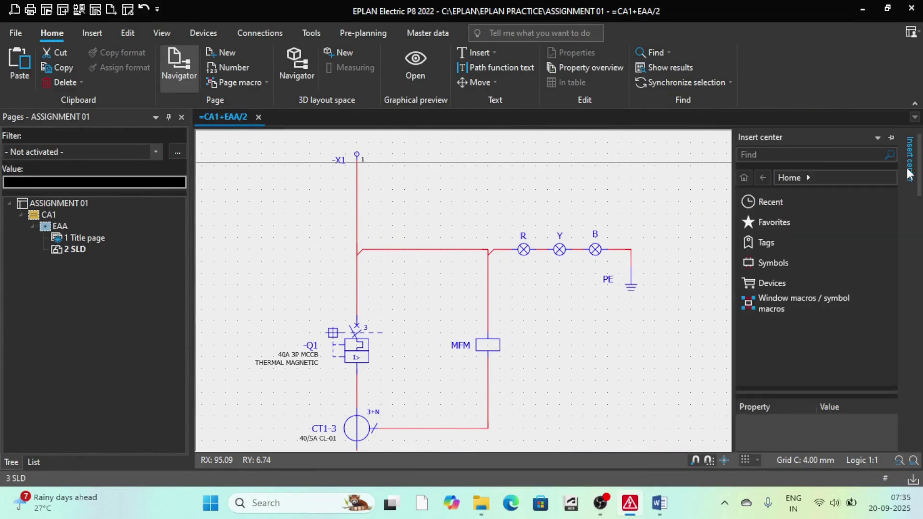
left_click(780, 257)
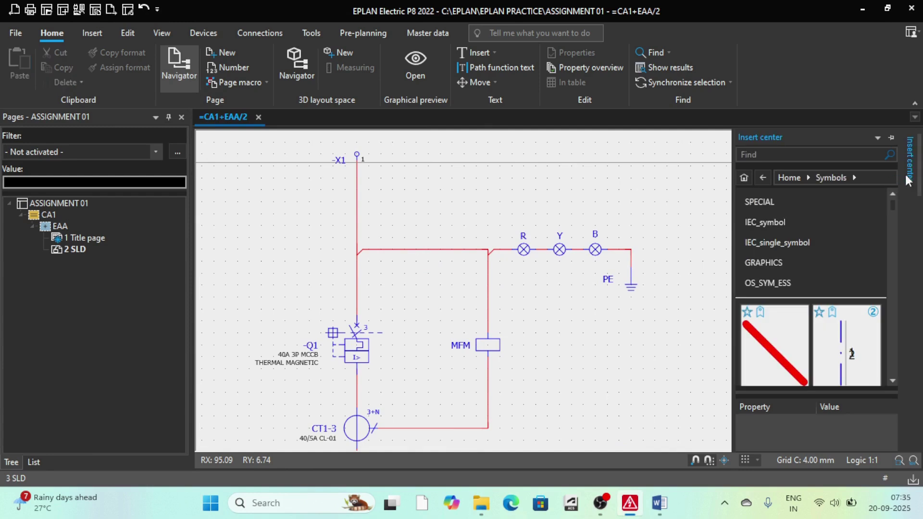
left_click(792, 241)
left_click(788, 203)
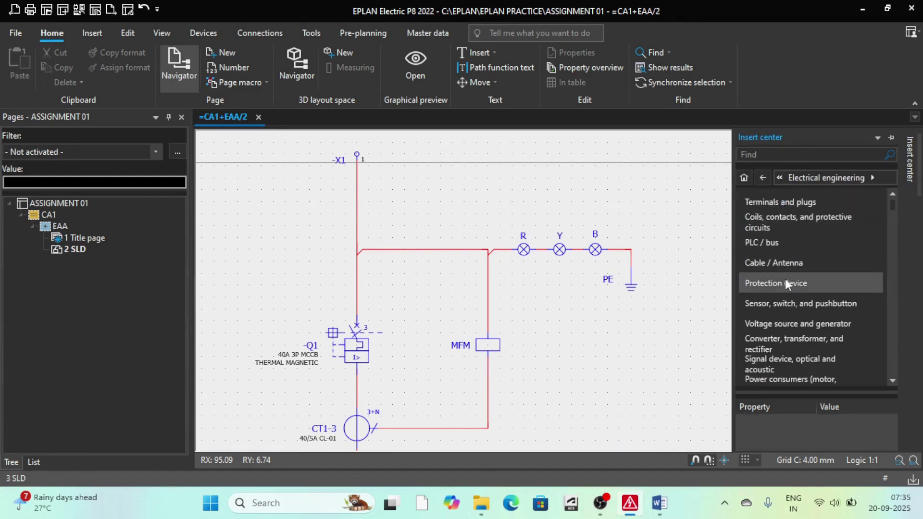
left_click(781, 282)
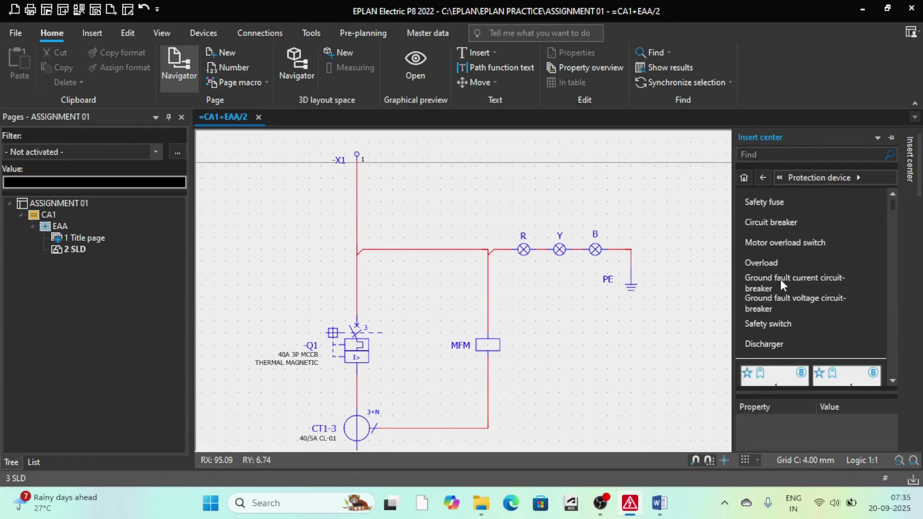
left_click(781, 223)
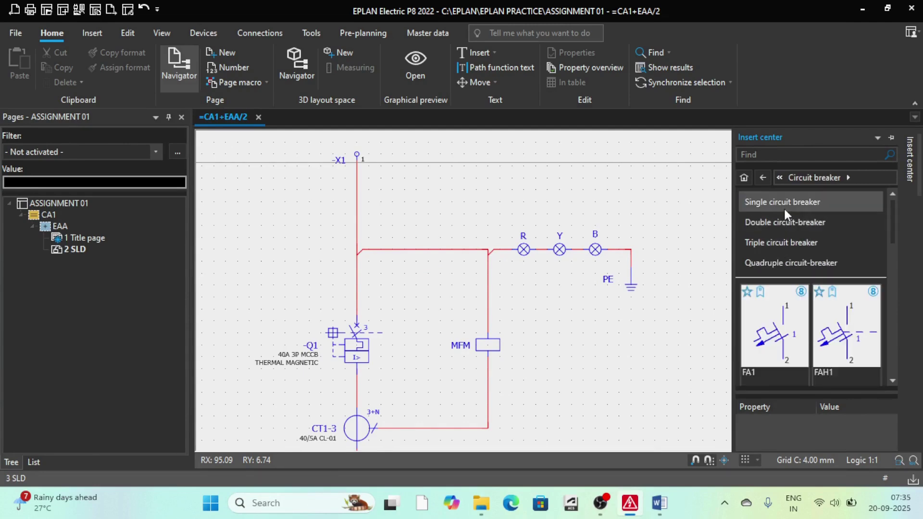
left_click(783, 204)
double_click(773, 259)
Rotate the circuit breaker symbol to horizontal and place it on the branch wire between the incoming line and the MFM junction.
scroll(404, 225, "up", 2)
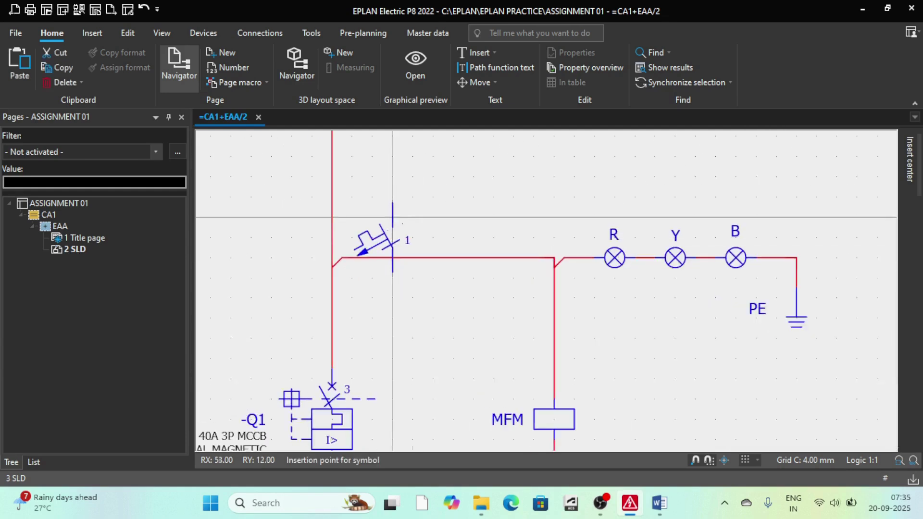
key("Tab")
key("Tab")
key("Tab")
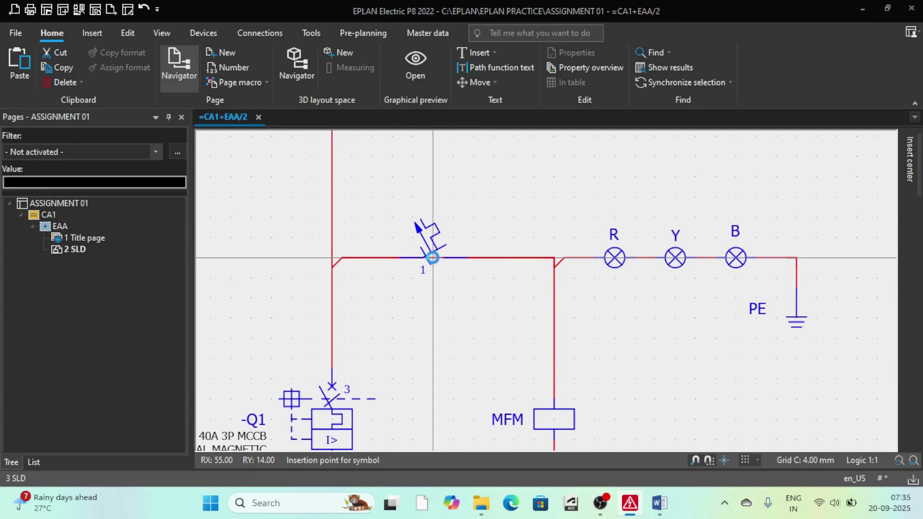
left_click(447, 255)
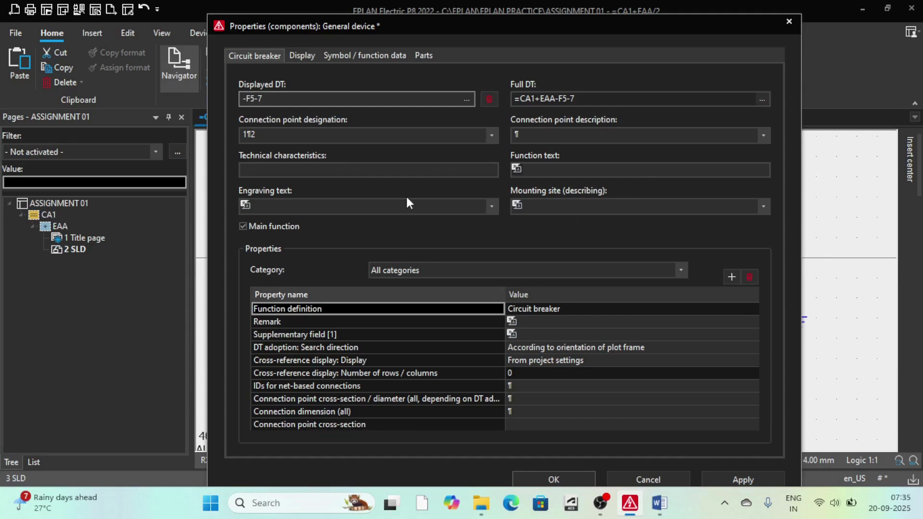
Give the new circuit breaker the displayed DT -F5-7 and the technical characteristics 6A SP MCB, and finish the insertion.
left_click(250, 169)
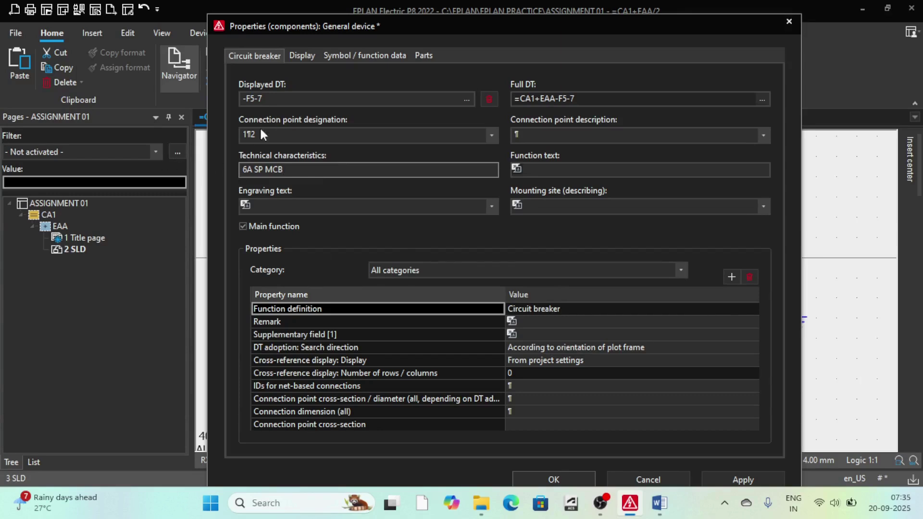
left_click(541, 477)
key("Escape")
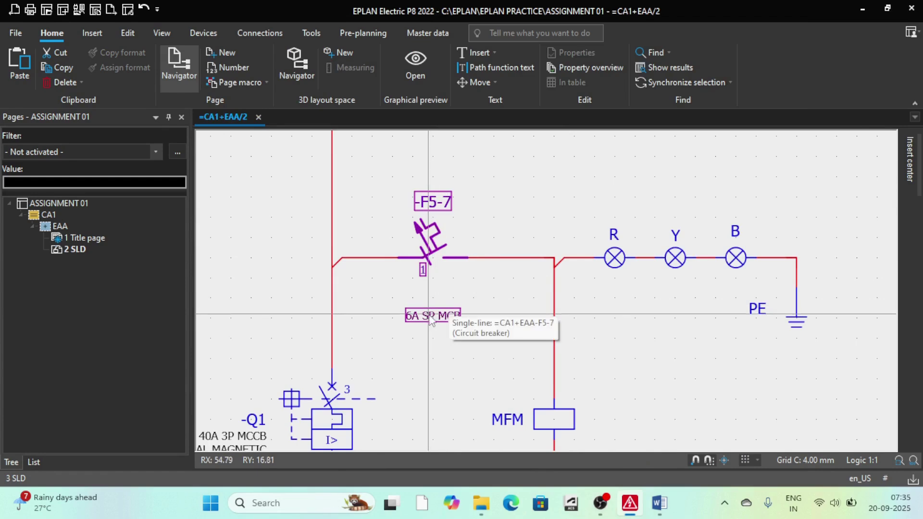
Move the 6A SP MCB property text closer beneath the new circuit breaker symbol.
right_click(425, 318)
mouse_move(465, 265)
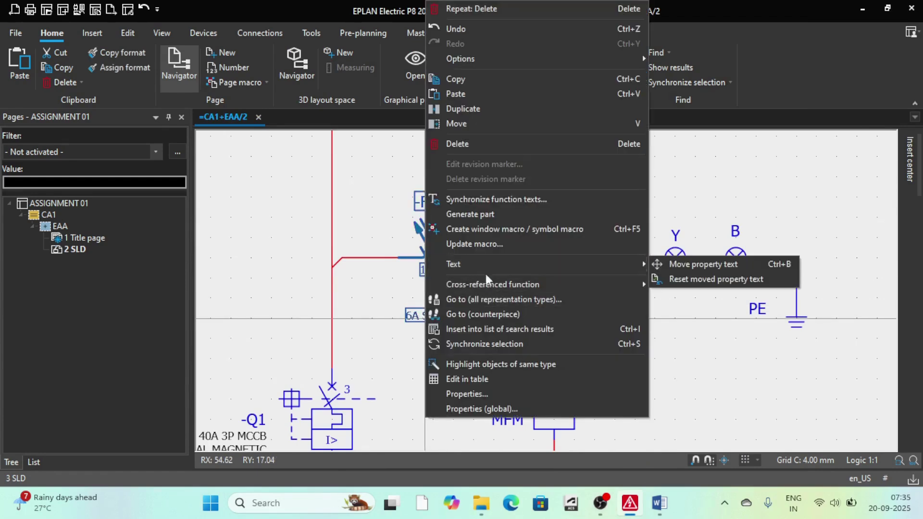
left_click(680, 263)
left_click(433, 315)
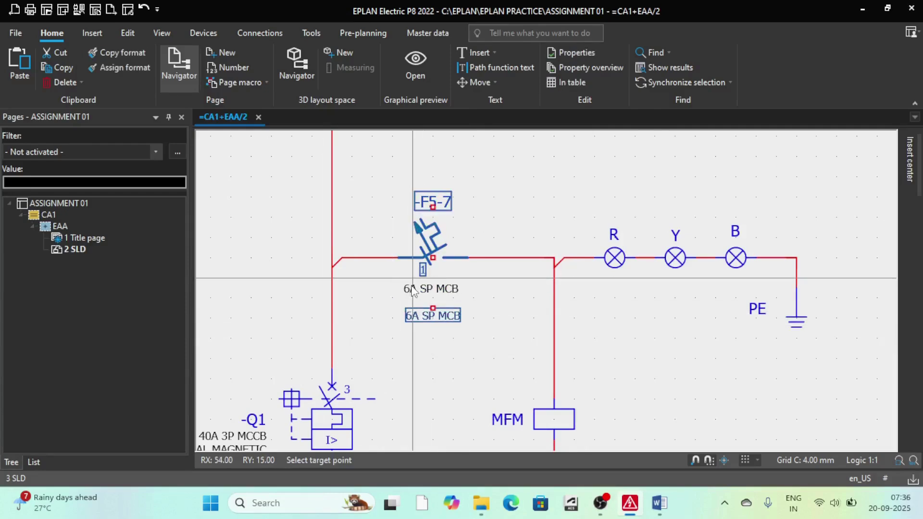
left_click(430, 284)
Review the whole single-line diagram with the added indicator-branch breaker, including the busbar, outgoing feeders and feeder table.
scroll(473, 202, "down", 5)
scroll(473, 235, "up", 2)
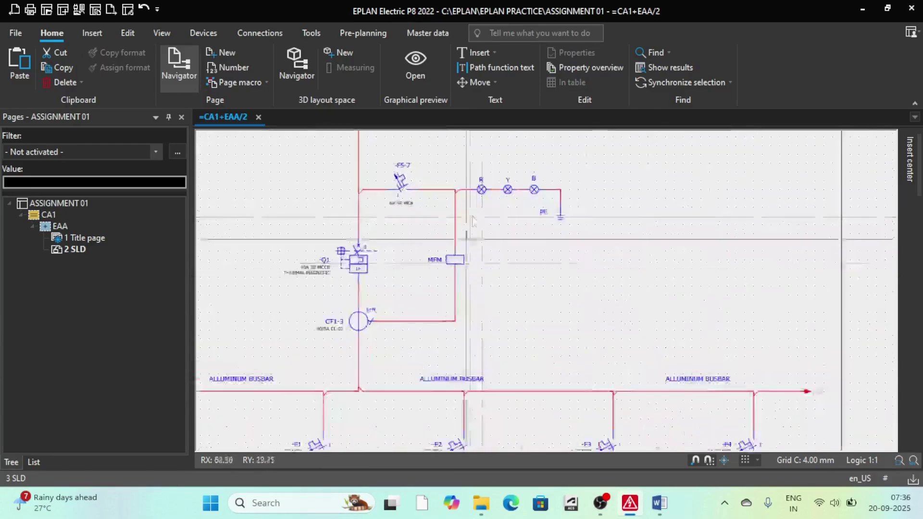
scroll(485, 245, "down", 3)
scroll(500, 267, "up", 1)
scroll(497, 273, "down", 2)
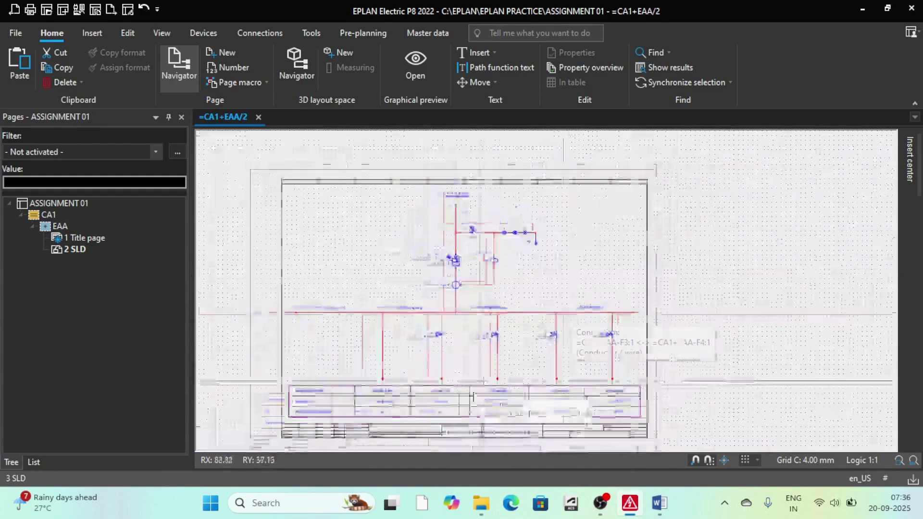
scroll(526, 354, "up", 2)
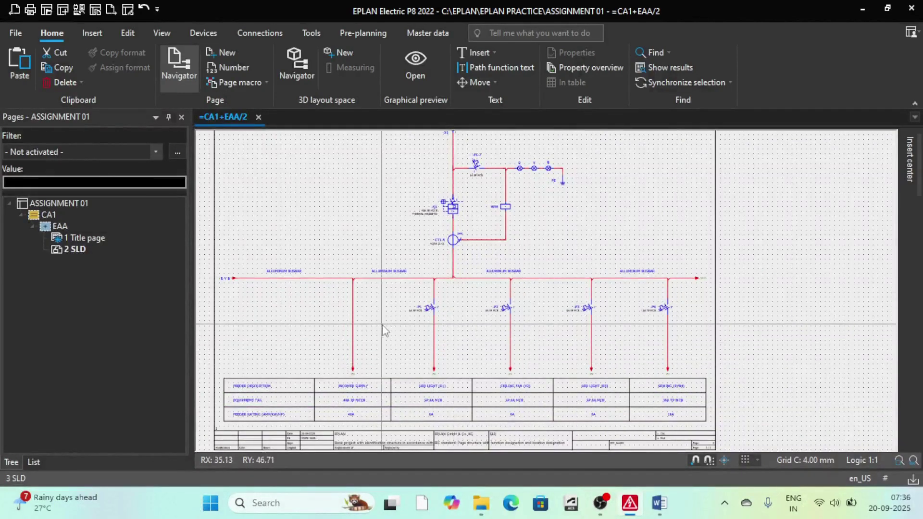
scroll(398, 324, "down", 2)
scroll(461, 271, "up", 2)
scroll(475, 256, "down", 2)
scroll(393, 337, "down", 2)
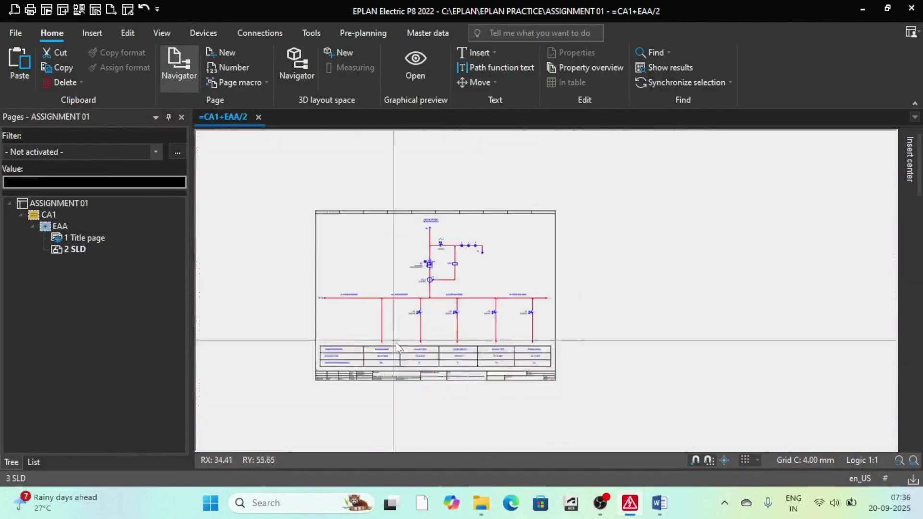
scroll(413, 373, "up", 4)
scroll(423, 324, "down", 3)
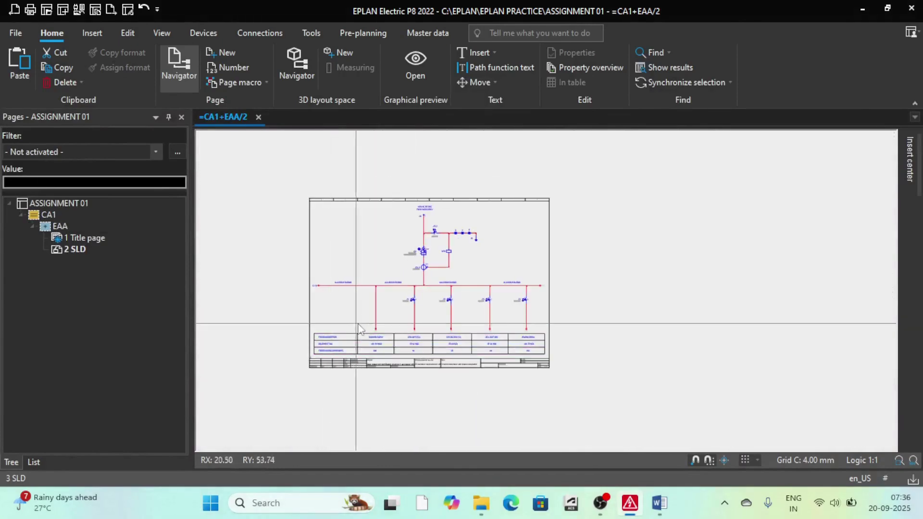
scroll(405, 254, "up", 4)
scroll(425, 230, "down", 4)
scroll(427, 231, "up", 4)
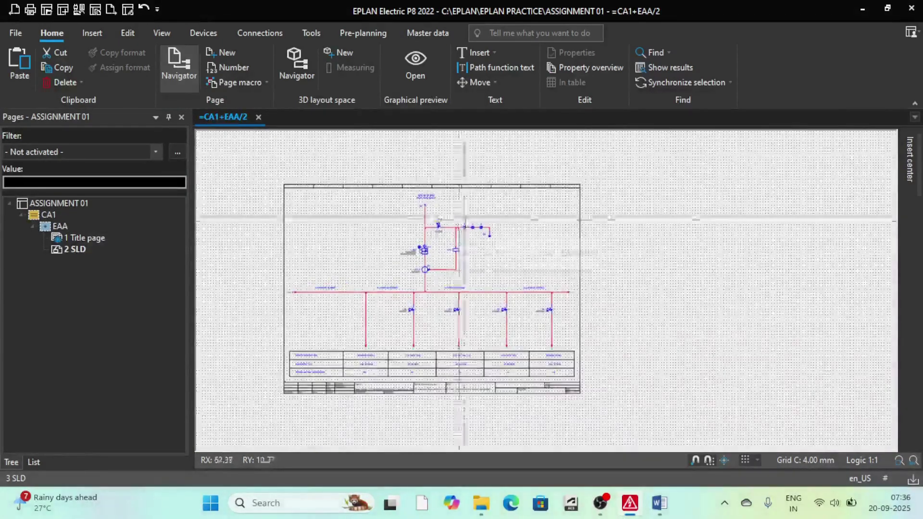
scroll(463, 230, "down", 2)
scroll(447, 234, "up", 4)
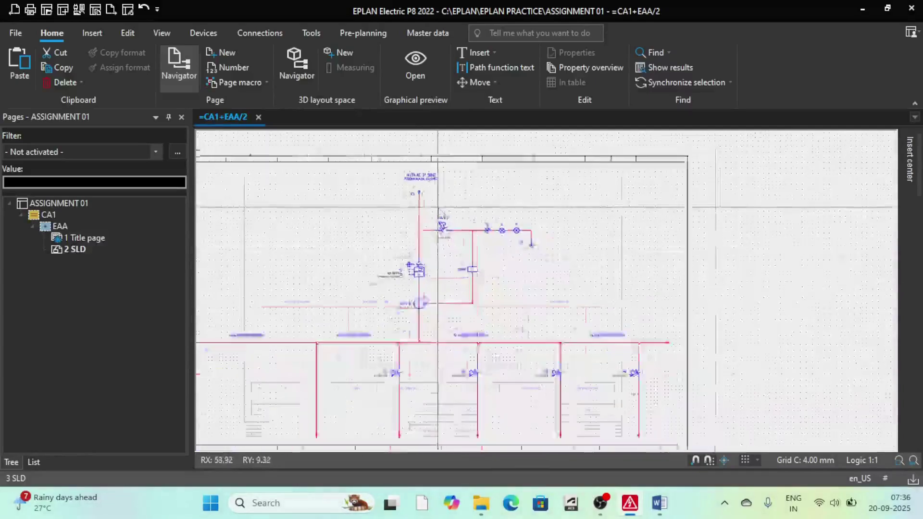
scroll(425, 238, "down", 4)
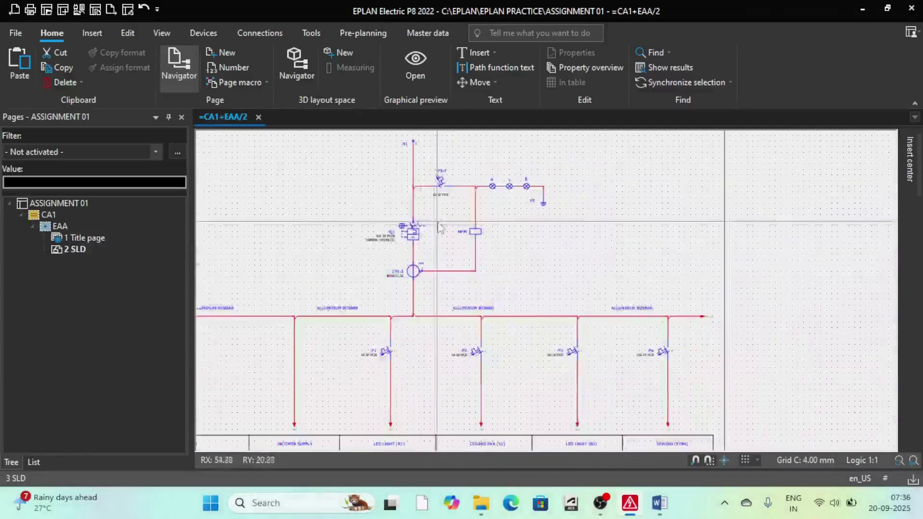
scroll(432, 240, "up", 4)
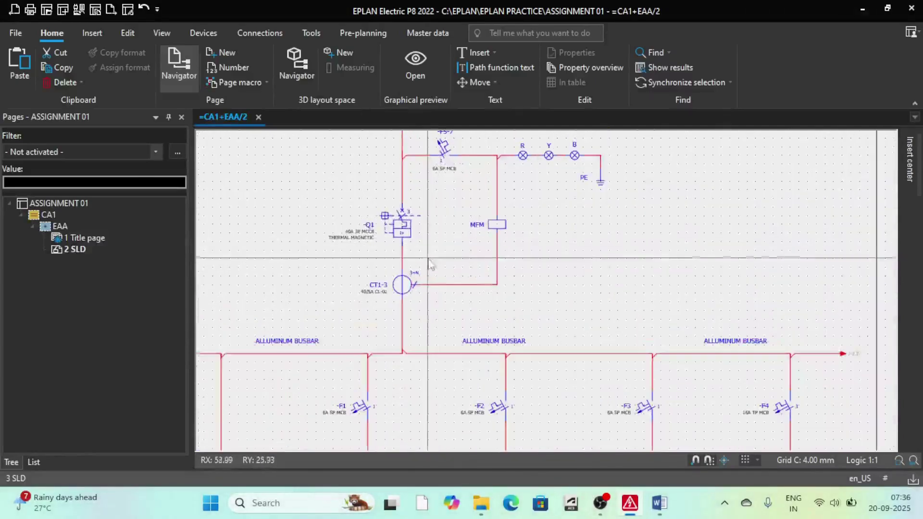
Switch to the ASSIGNMENT NO-01 document in Word to consult the incomer and outgoing feeder requirements.
left_click(658, 504)
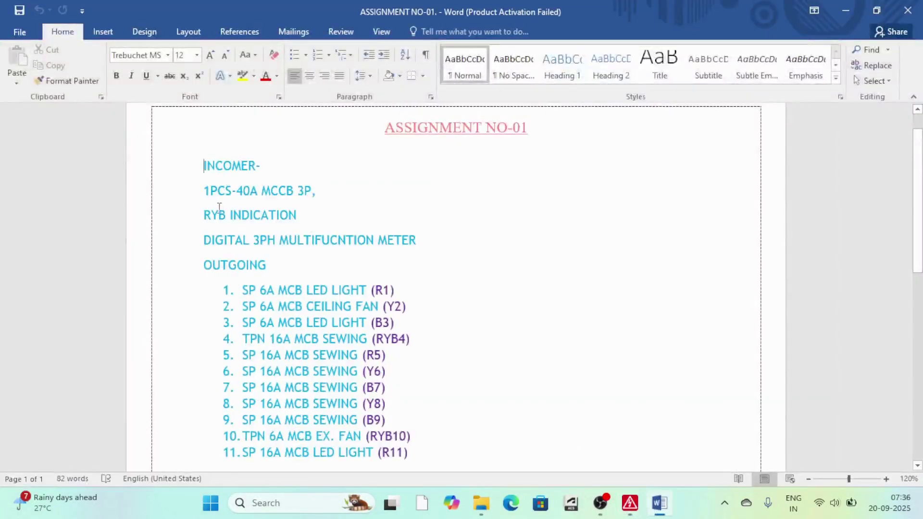
Go through the listed 40A MCCB incomer, RYB indication, digital 3PH meter and first four outgoing feeders of the assignment.
left_click_drag(200, 191, 324, 188)
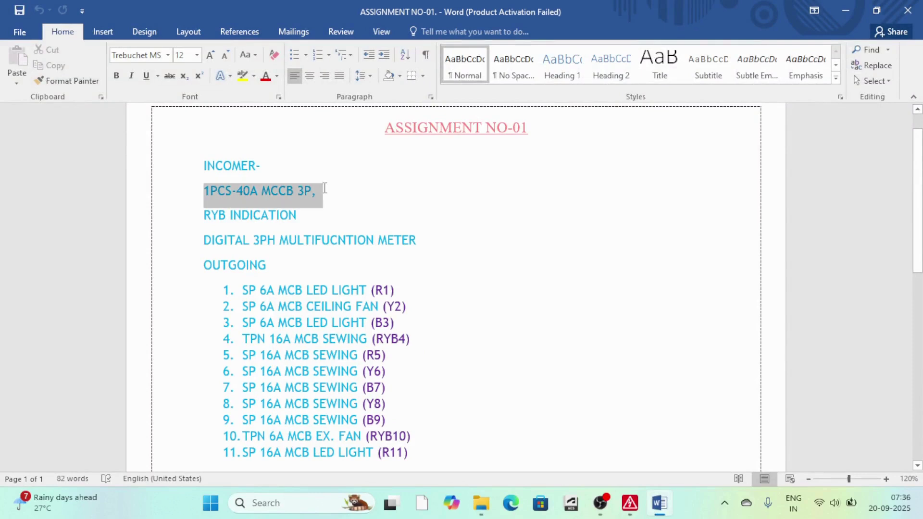
left_click_drag(202, 214, 303, 216)
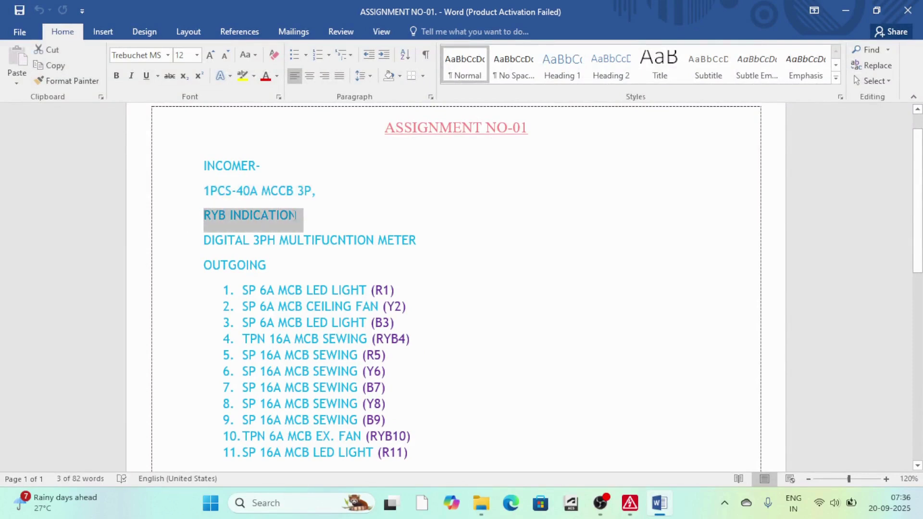
left_click_drag(201, 240, 409, 240)
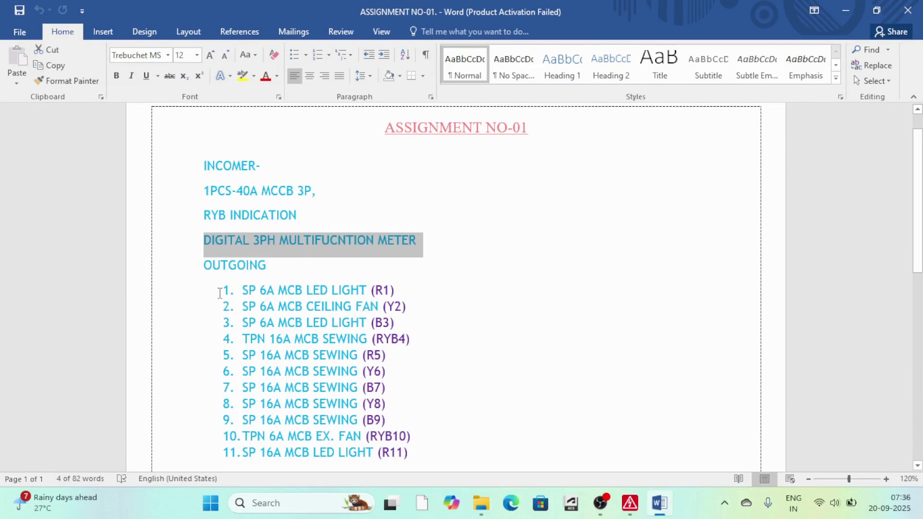
left_click_drag(219, 291, 393, 339)
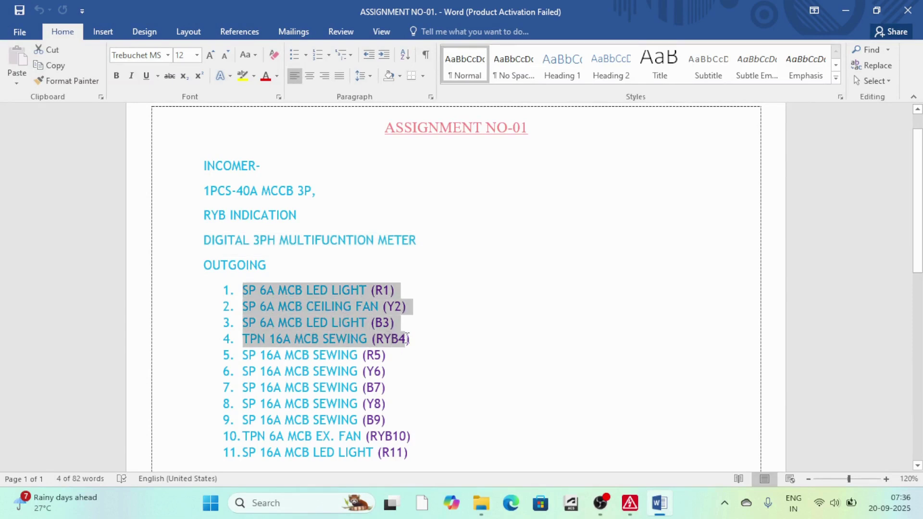
Switch to EPLAN and examine the incomer's CT1-3 transformer and the -F5-7 breaker feeding the meter and indicator lamps.
left_click(630, 504)
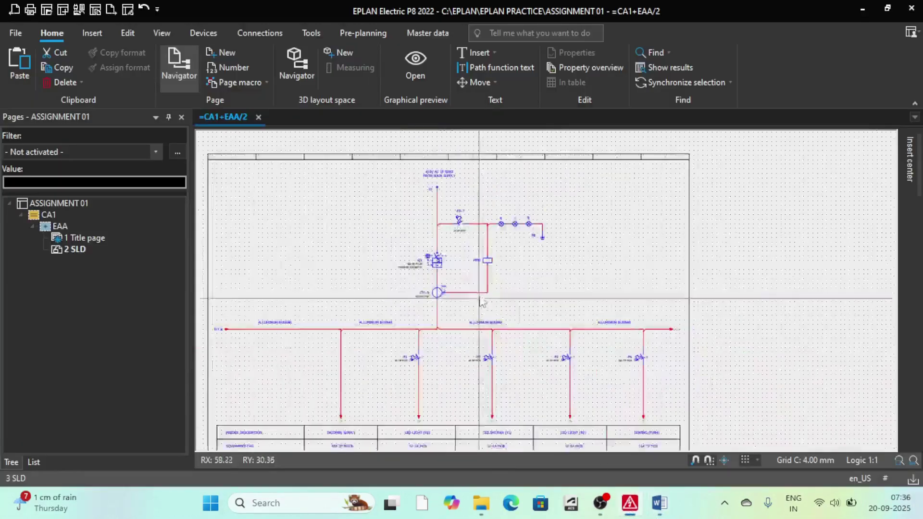
scroll(435, 305, "up", 3)
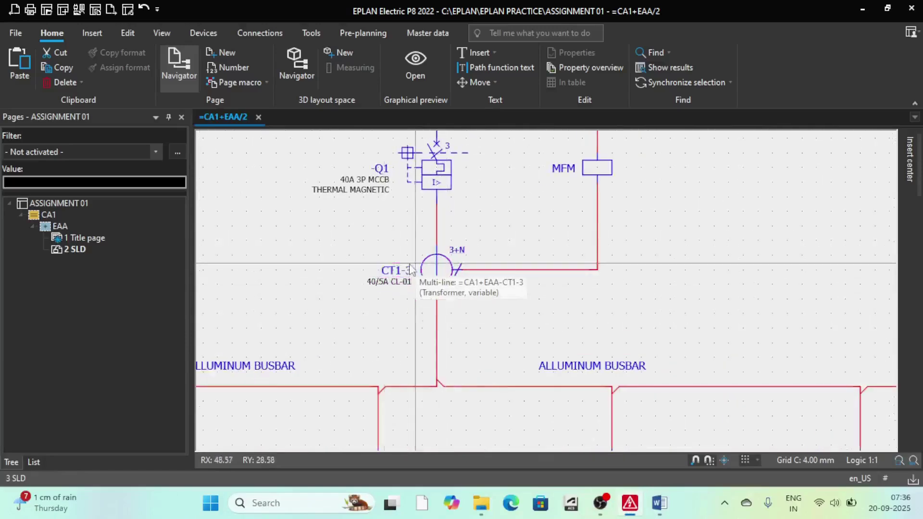
scroll(417, 309, "down", 3)
scroll(452, 216, "up", 4)
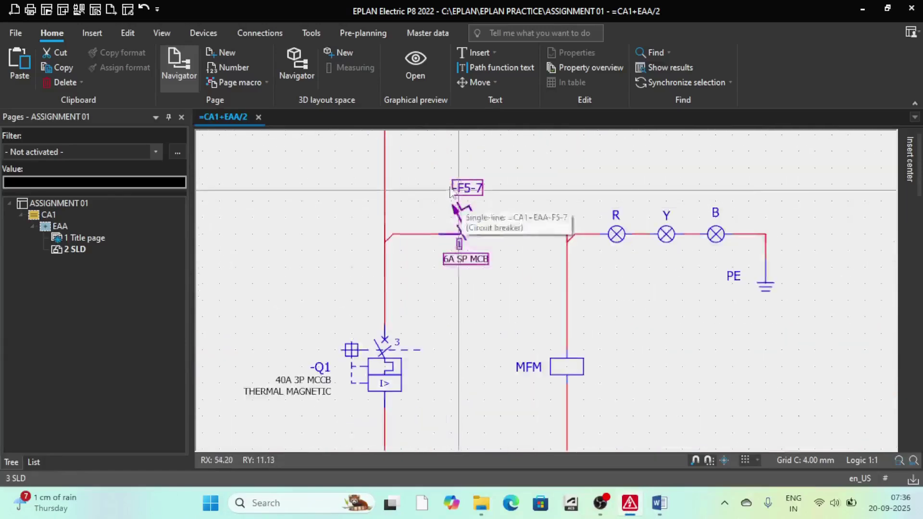
scroll(458, 235, "down", 3)
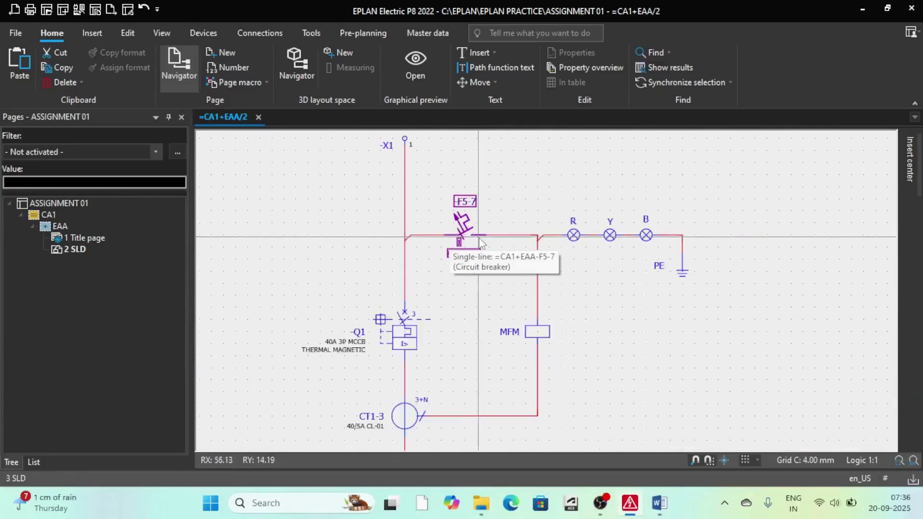
scroll(478, 236, "up", 4)
scroll(447, 219, "down", 3)
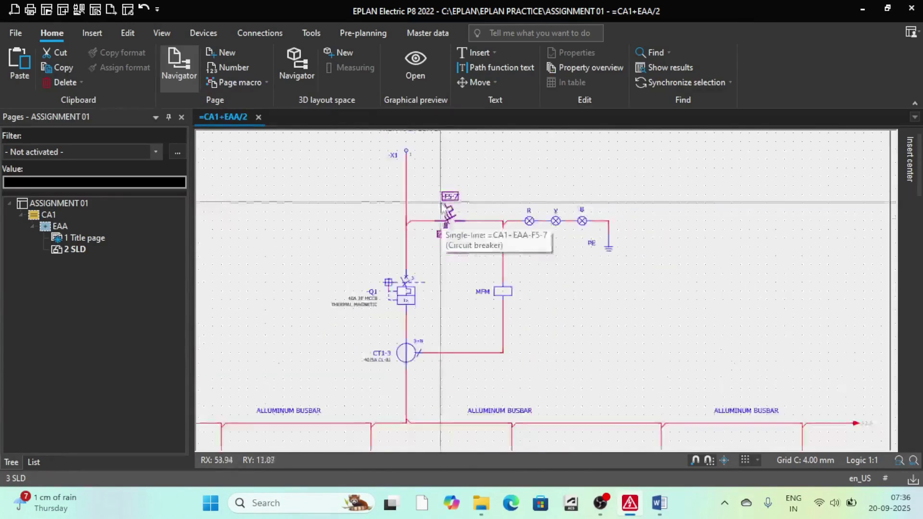
scroll(444, 204, "up", 3)
scroll(446, 200, "up", 1)
scroll(457, 226, "down", 4)
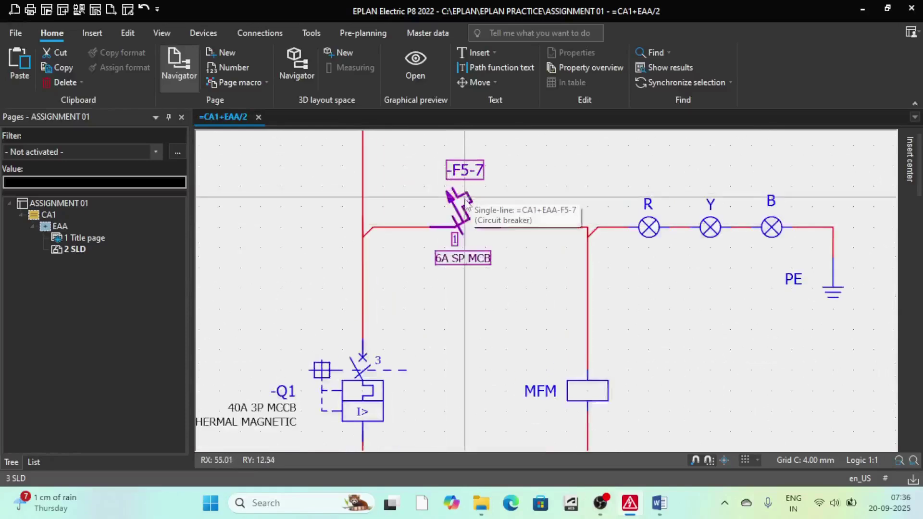
scroll(456, 233, "down", 3)
scroll(452, 223, "up", 3)
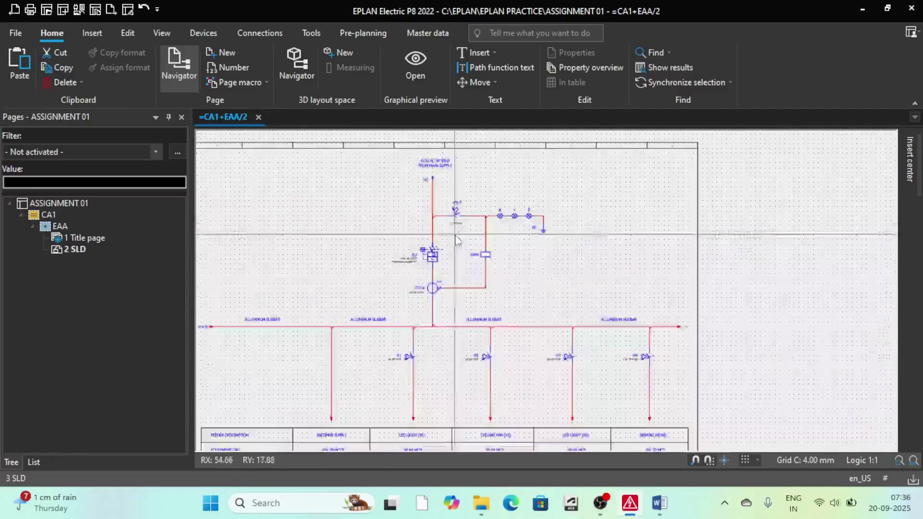
scroll(453, 217, "up", 3)
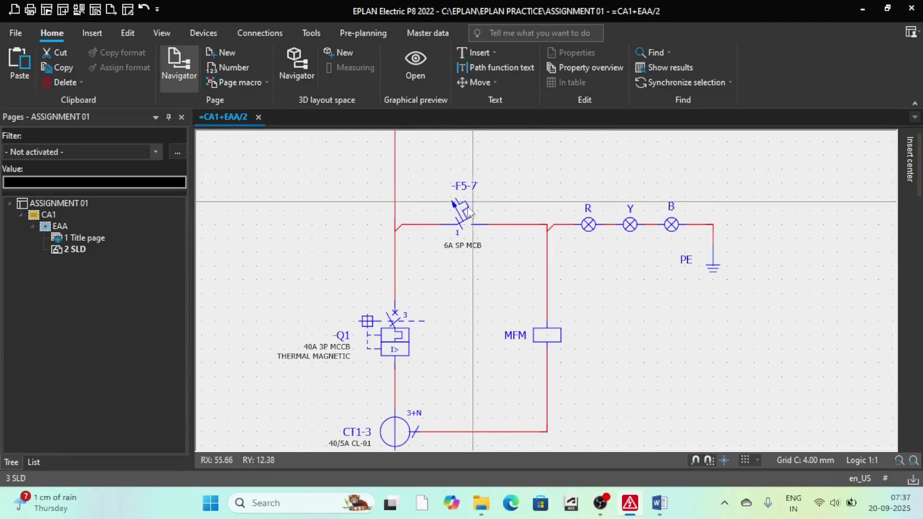
Trace the metering and indication branch from the incoming supply through the -F5-7 breaker, MFM and current transformer above the busbar.
scroll(467, 212, "down", 2)
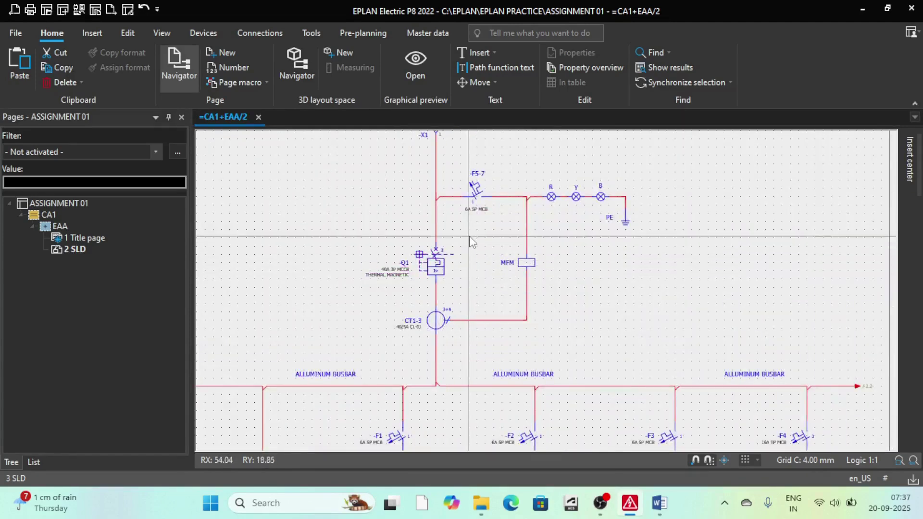
scroll(467, 235, "down", 2)
scroll(454, 265, "up", 2)
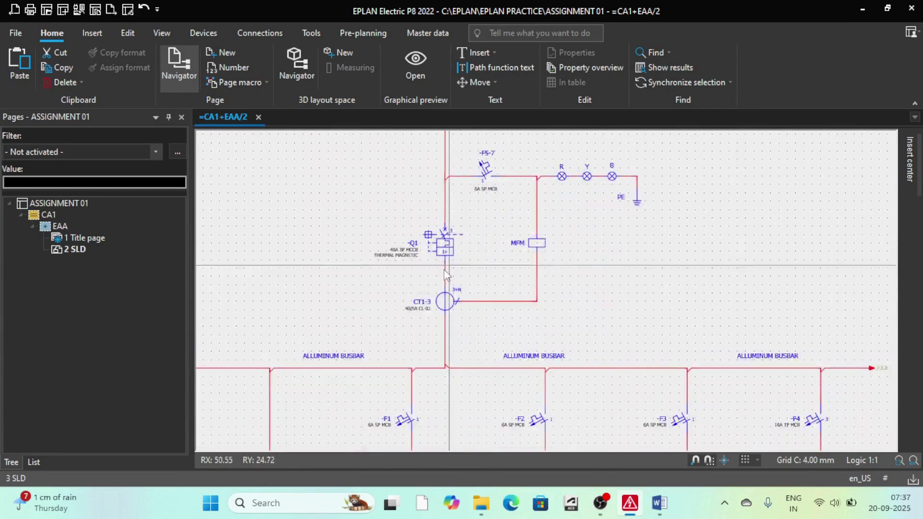
scroll(445, 274, "down", 2)
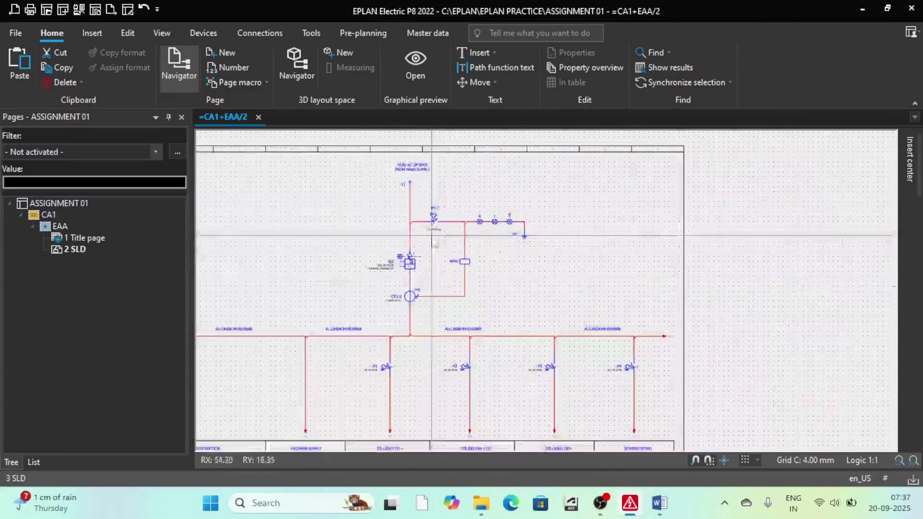
scroll(431, 235, "up", 2)
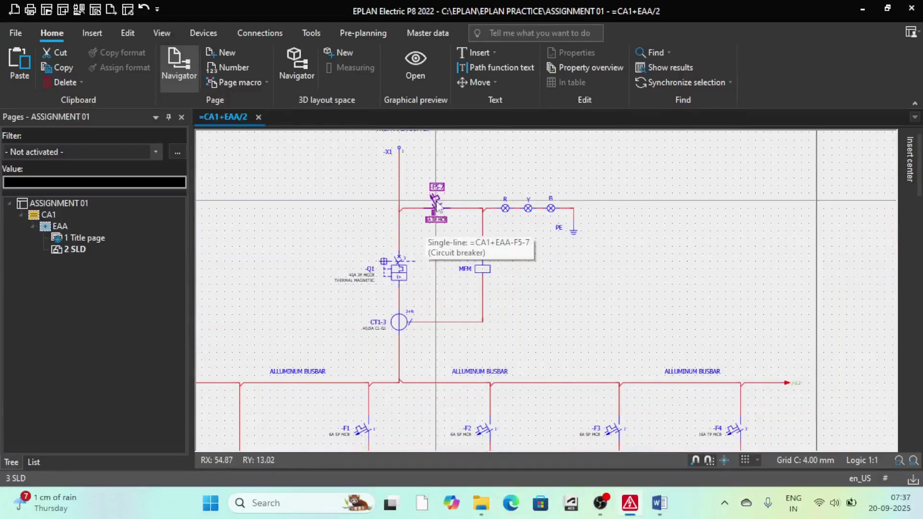
scroll(392, 260, "down", 2)
scroll(399, 286, "up", 3)
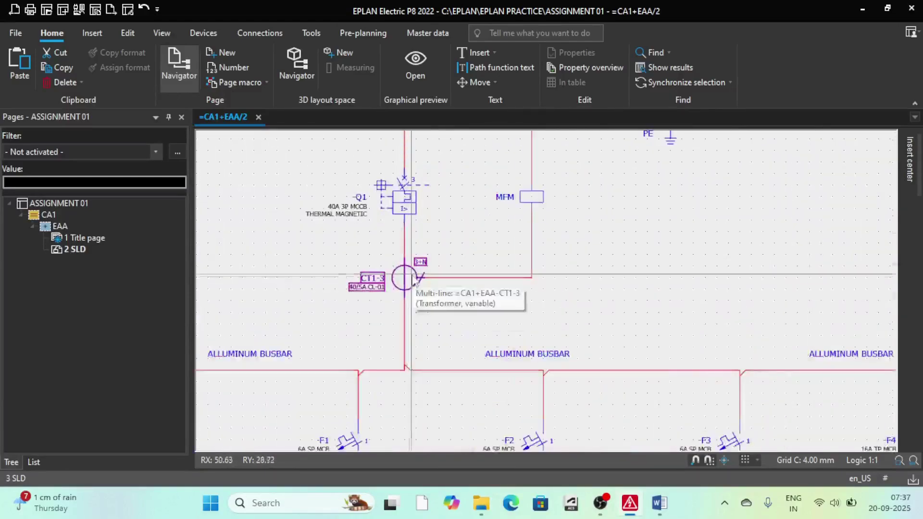
scroll(412, 283, "down", 3)
scroll(442, 231, "up", 2)
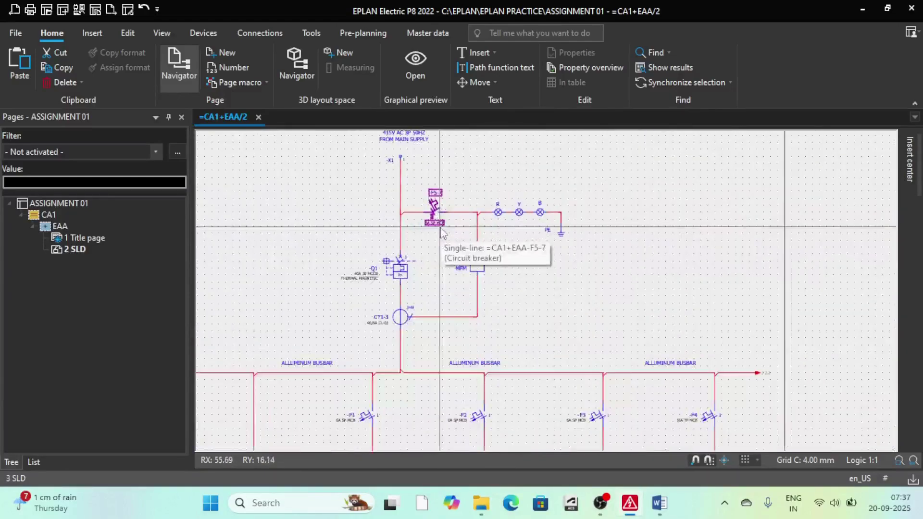
scroll(411, 220, "down", 1)
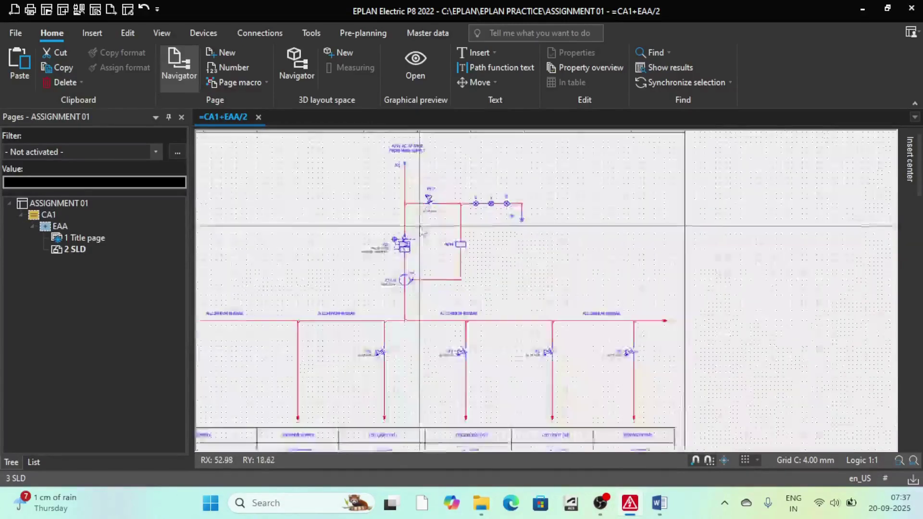
scroll(452, 247, "down", 1)
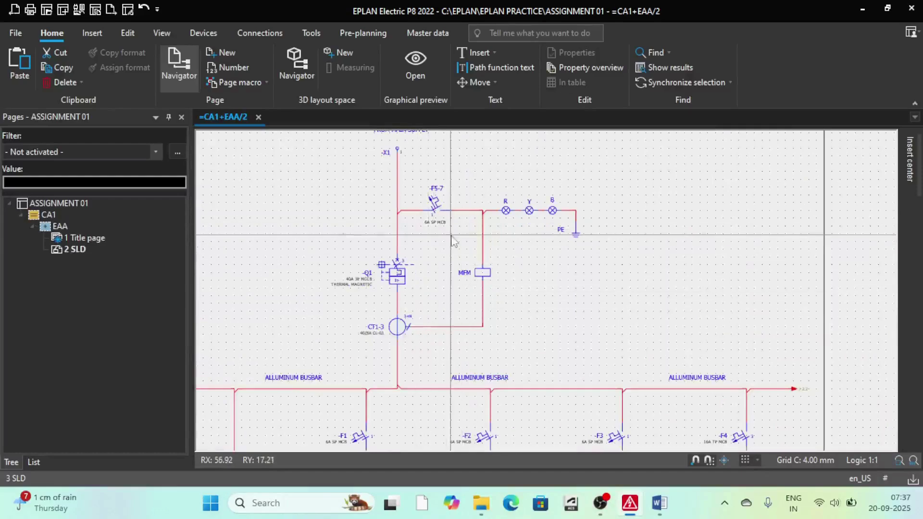
scroll(425, 211, "down", 3)
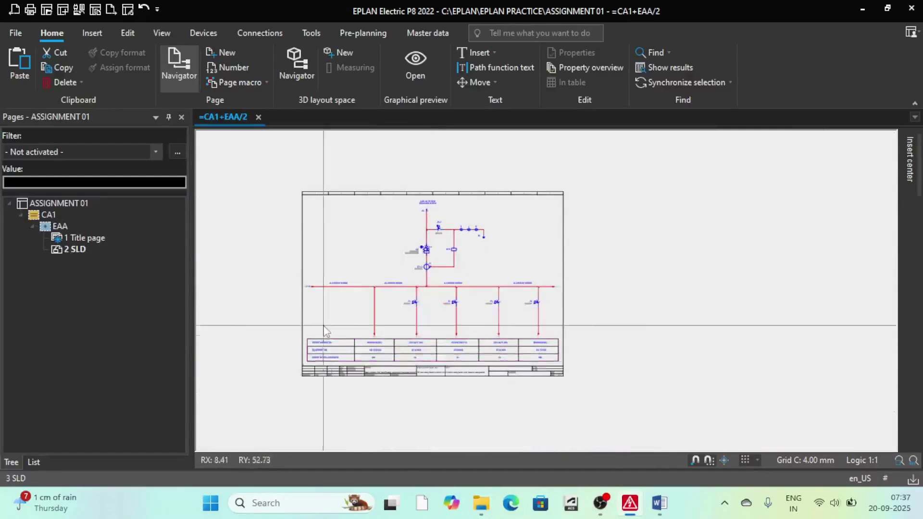
Inspect the feeder description table beneath the outgoing feeders and the supply label at the head of the diagram.
scroll(345, 373, "up", 3)
scroll(351, 363, "down", 2)
scroll(390, 341, "up", 2)
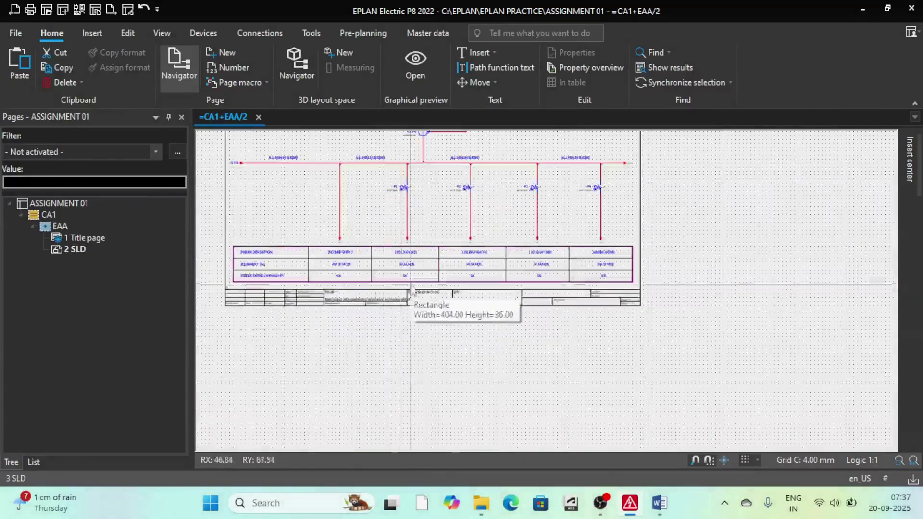
scroll(409, 286, "down", 3)
scroll(350, 266, "up", 2)
scroll(355, 216, "down", 3)
scroll(365, 183, "up", 2)
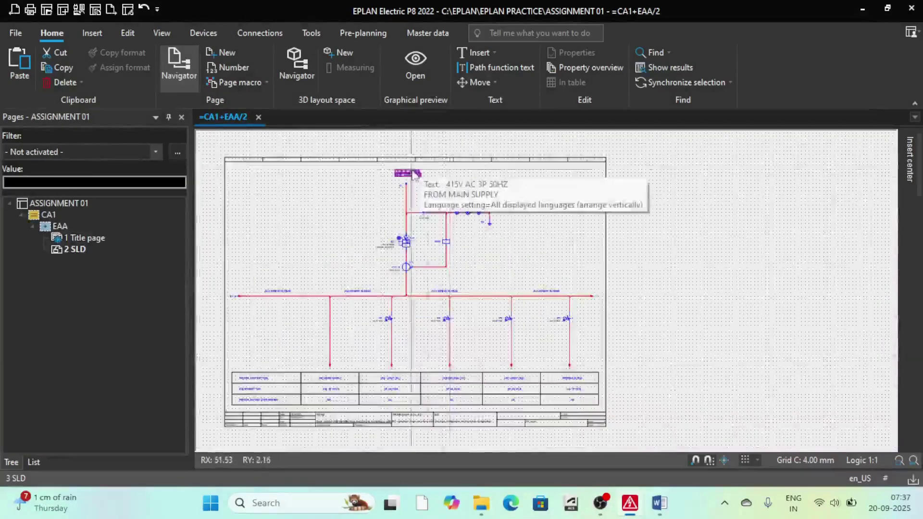
scroll(374, 261, "down", 2)
Inspect the ALLUMINUM BUSBAR labels and the feeder tap-offs along the R-Y-B busbar.
scroll(374, 261, "up", 5)
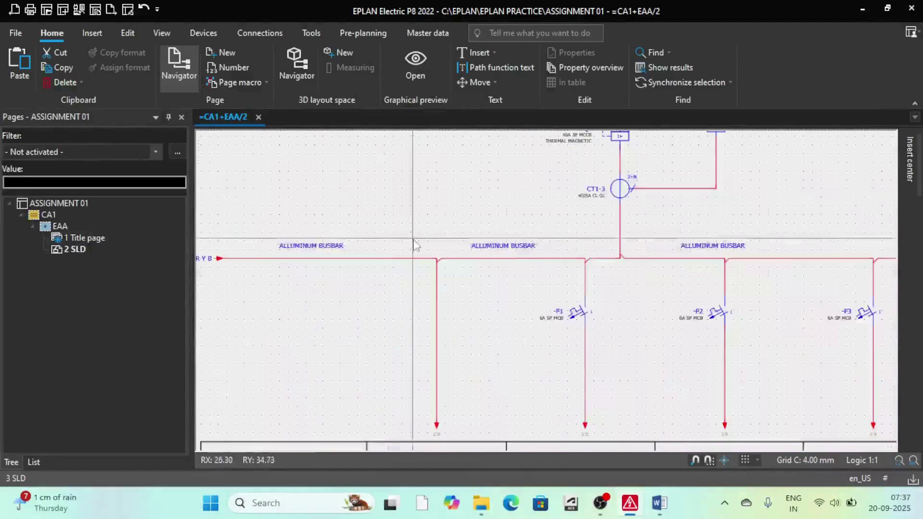
scroll(331, 251, "up", 2)
scroll(327, 249, "down", 2)
scroll(319, 249, "up", 2)
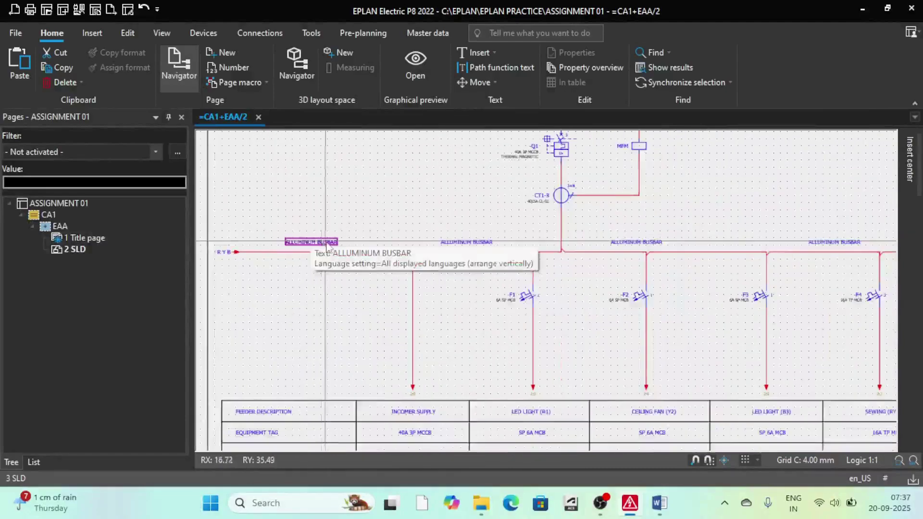
scroll(321, 246, "down", 2)
scroll(654, 246, "up", 2)
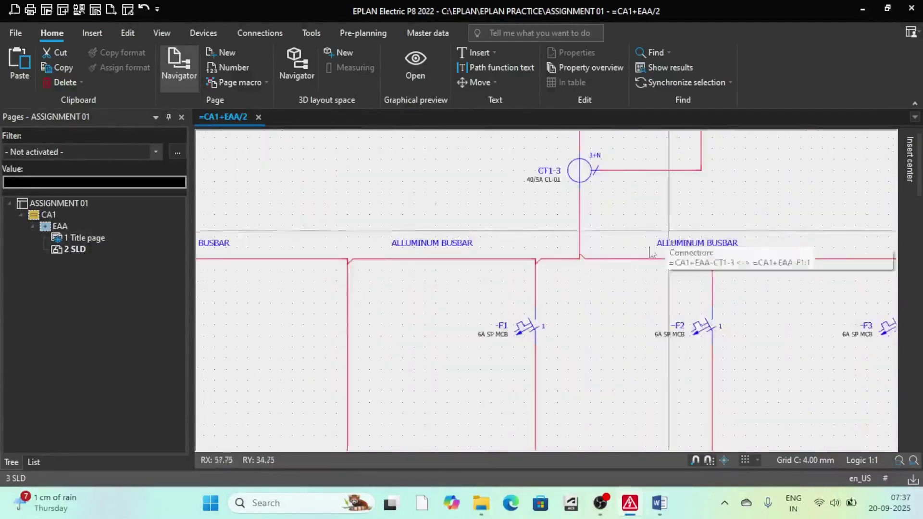
scroll(777, 265, "down", 1)
scroll(673, 284, "up", 2)
scroll(668, 283, "down", 1)
scroll(596, 240, "up", 3)
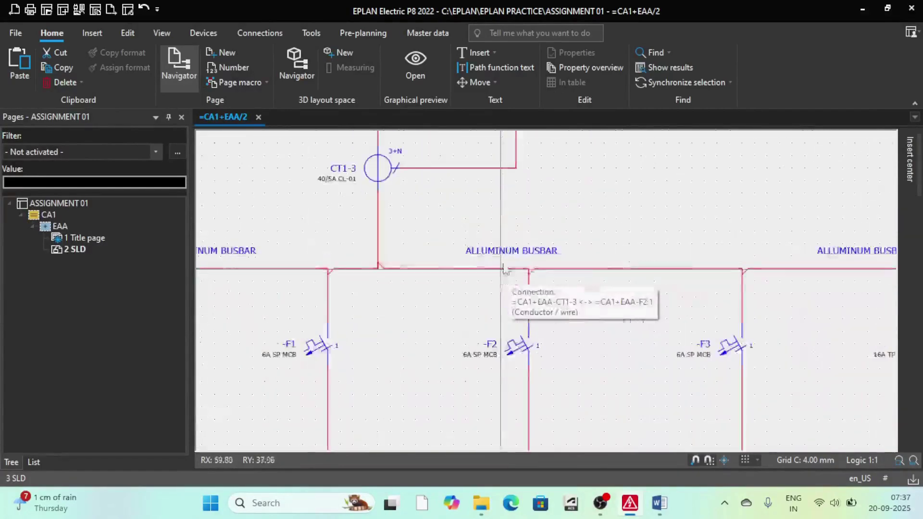
right_click(598, 199)
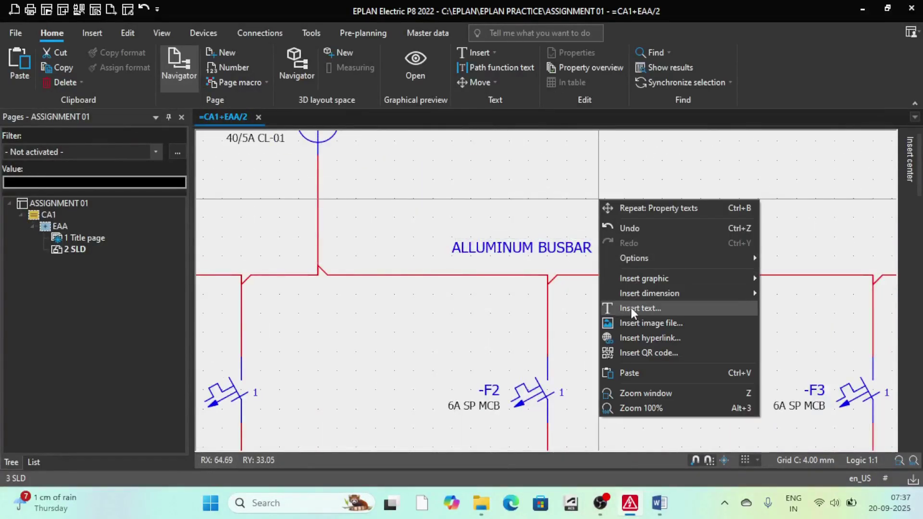
left_click(630, 310)
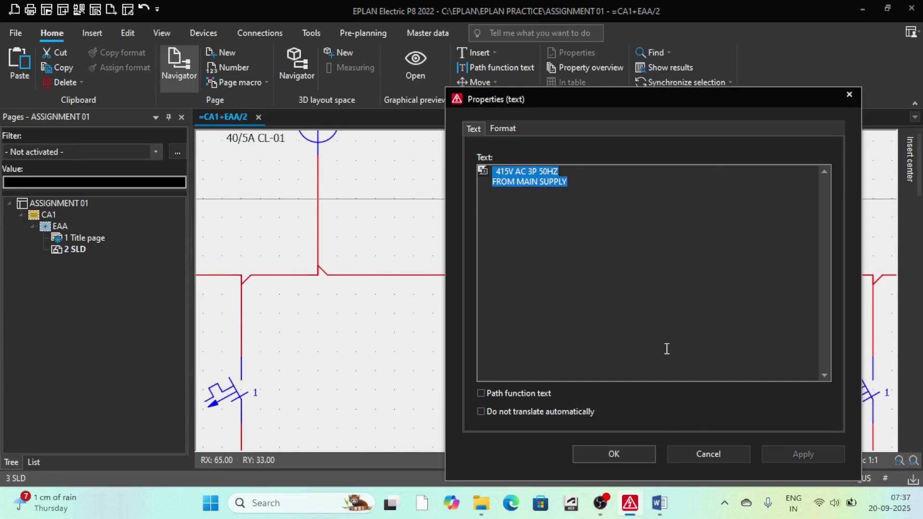
left_click(849, 94)
Review the outgoing feeders F1 to F4 and the overall layout of the finished SLD page.
scroll(477, 260, "down", 4)
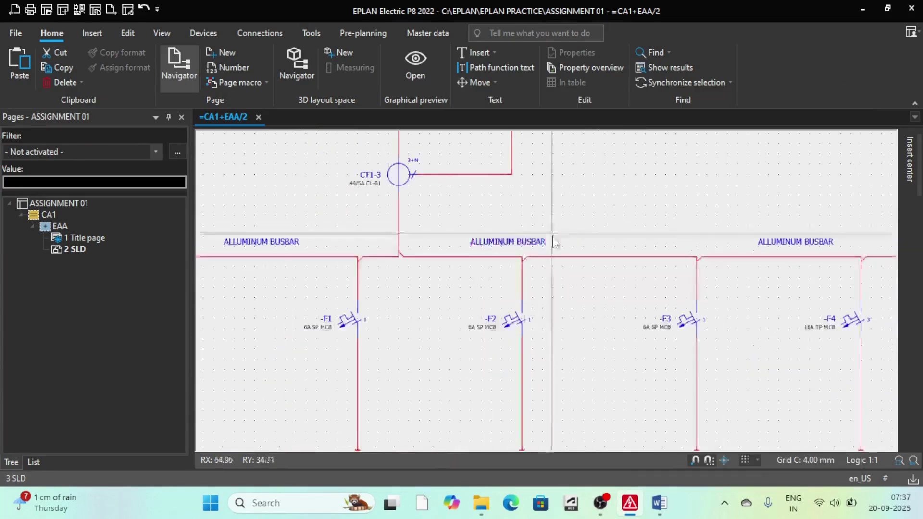
scroll(433, 254, "up", 2)
scroll(601, 250, "down", 3)
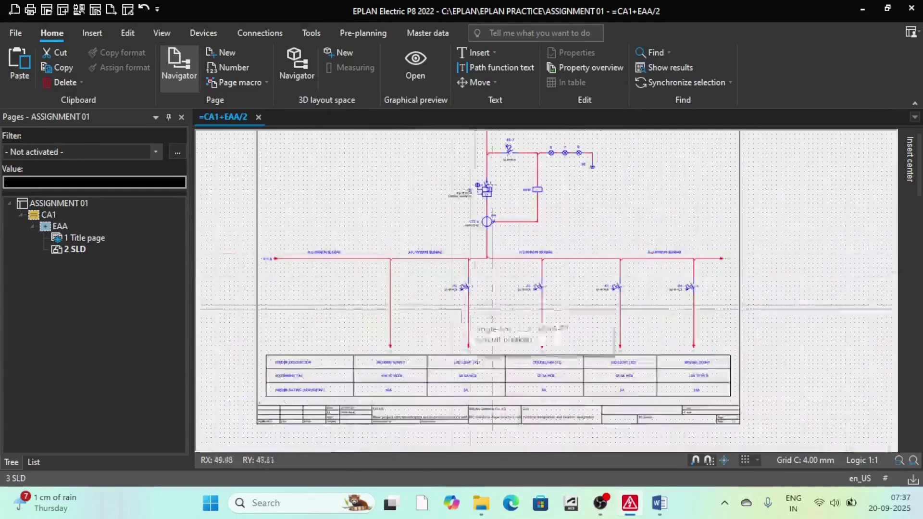
scroll(552, 240, "up", 2)
scroll(505, 231, "down", 3)
scroll(489, 228, "down", 3)
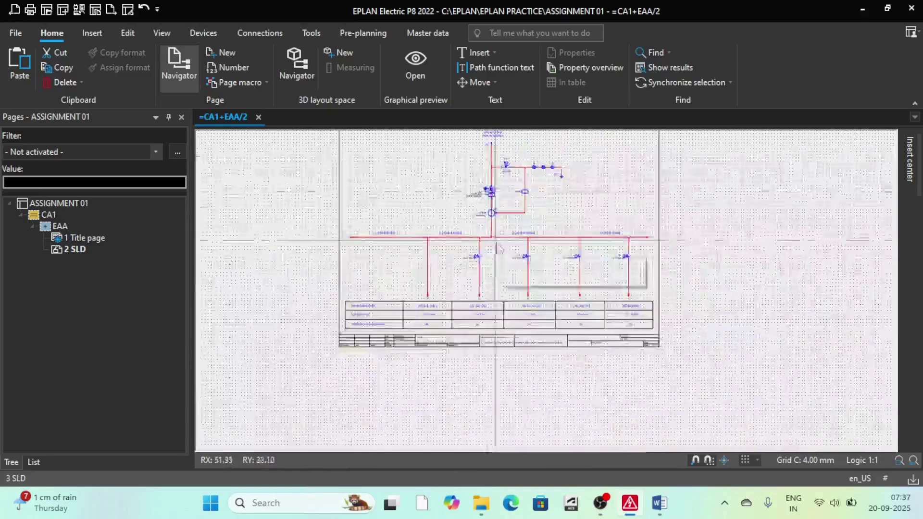
scroll(480, 250, "up", 3)
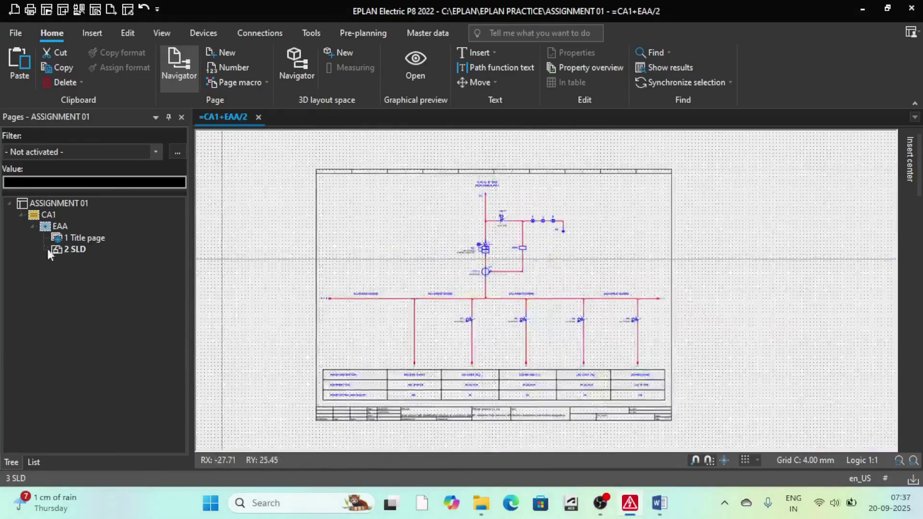
Start a new page under the EAA location and set its page name to 3.
left_click(45, 227)
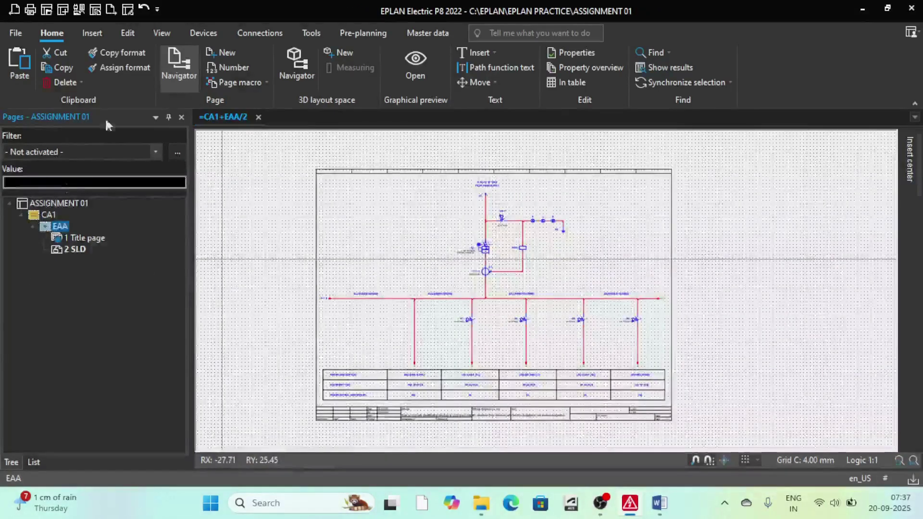
left_click(209, 50)
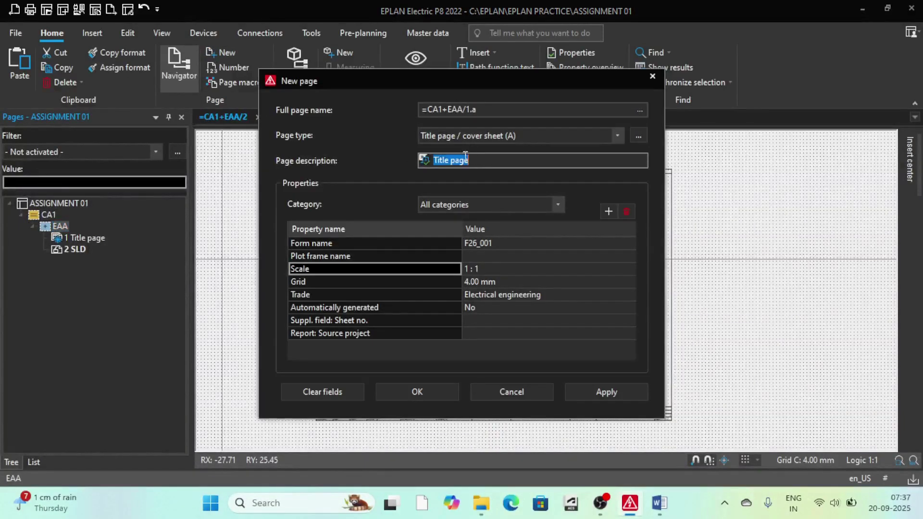
left_click(638, 112)
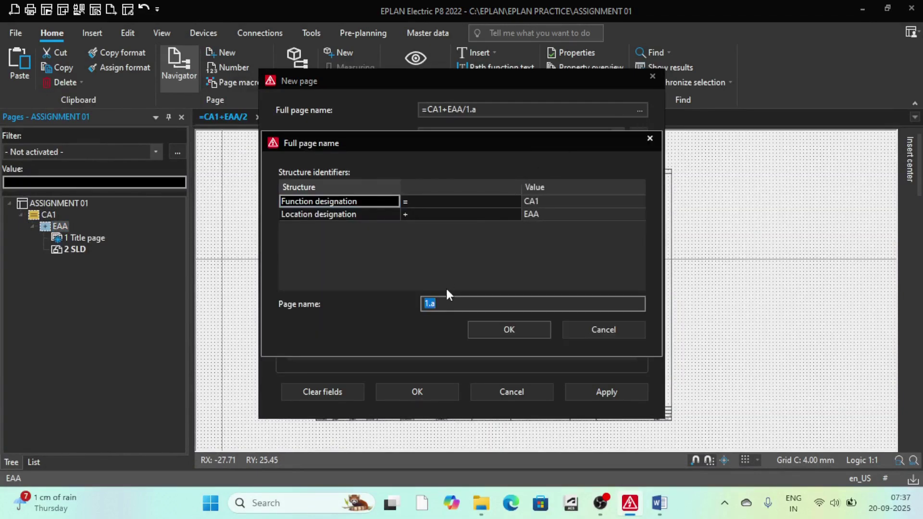
type("3")
left_click(495, 327)
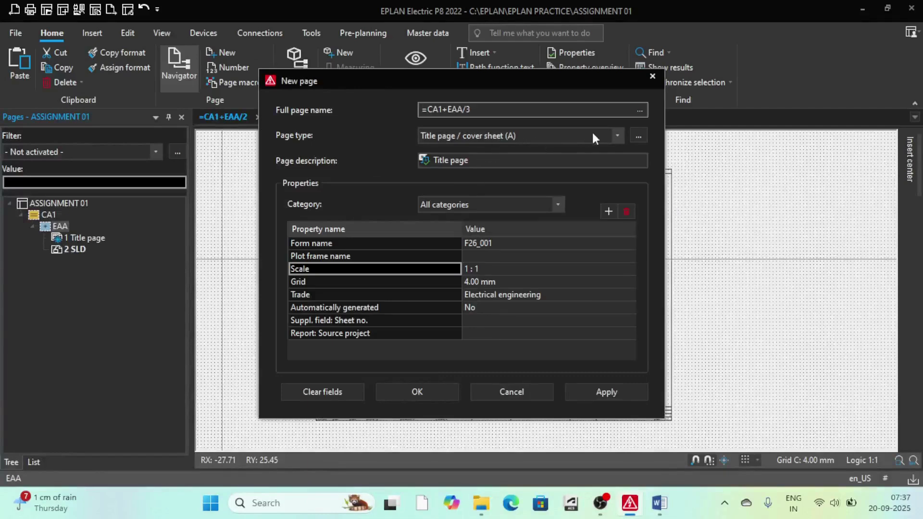
Set the new page's type to Schematic single-line (I) and its description to SLD, and create the page.
left_click(617, 135)
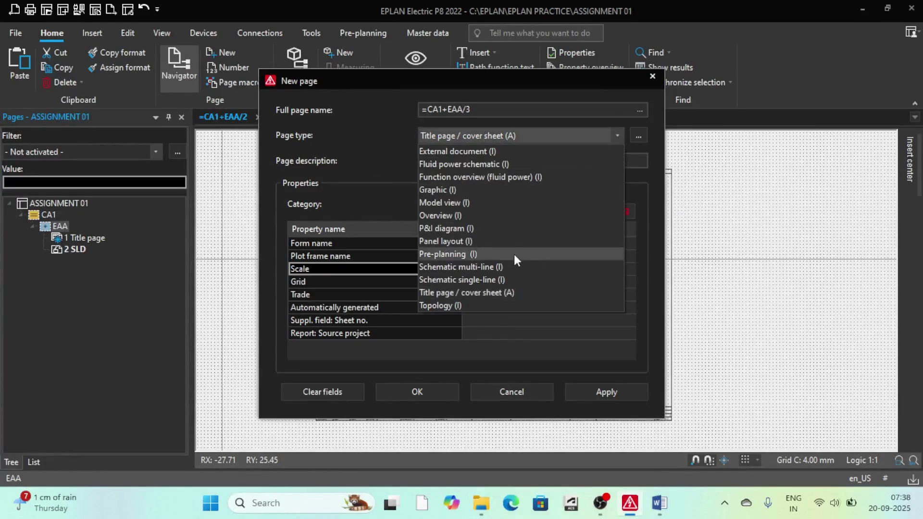
left_click(482, 281)
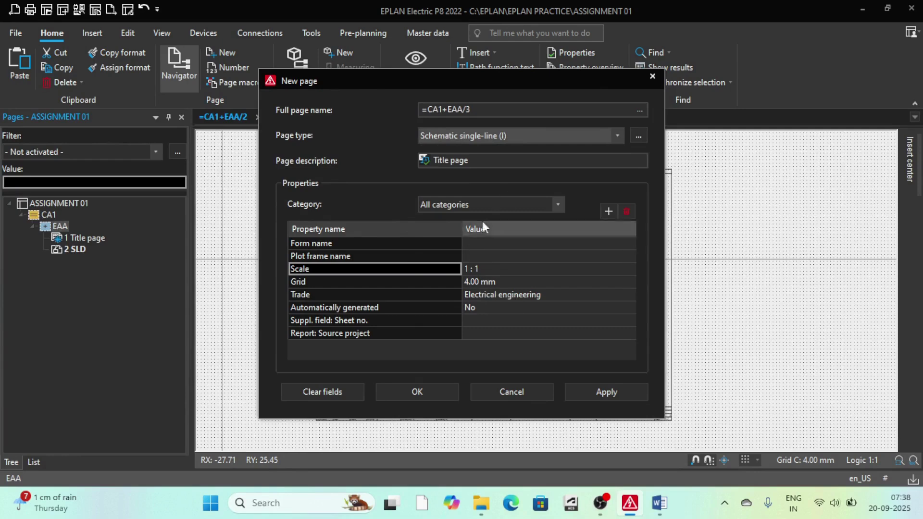
left_click_drag(483, 166, 434, 171)
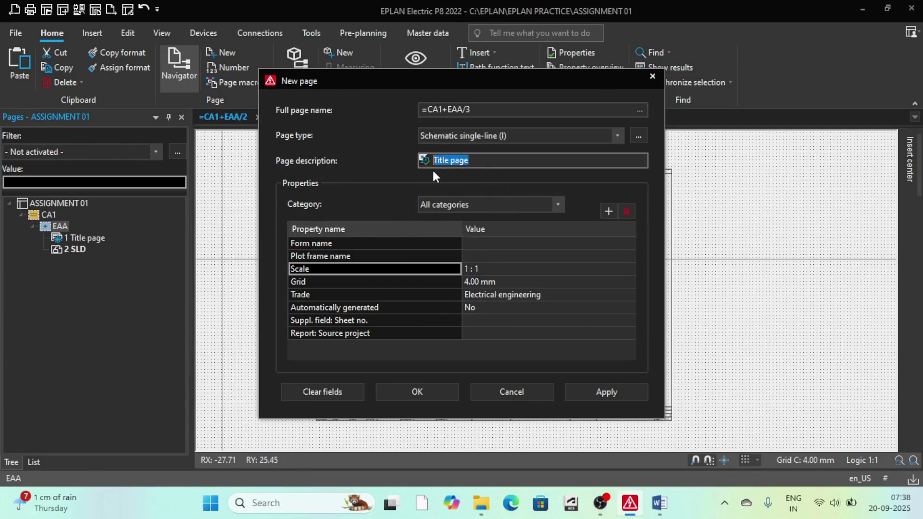
type("SLD")
left_click(417, 392)
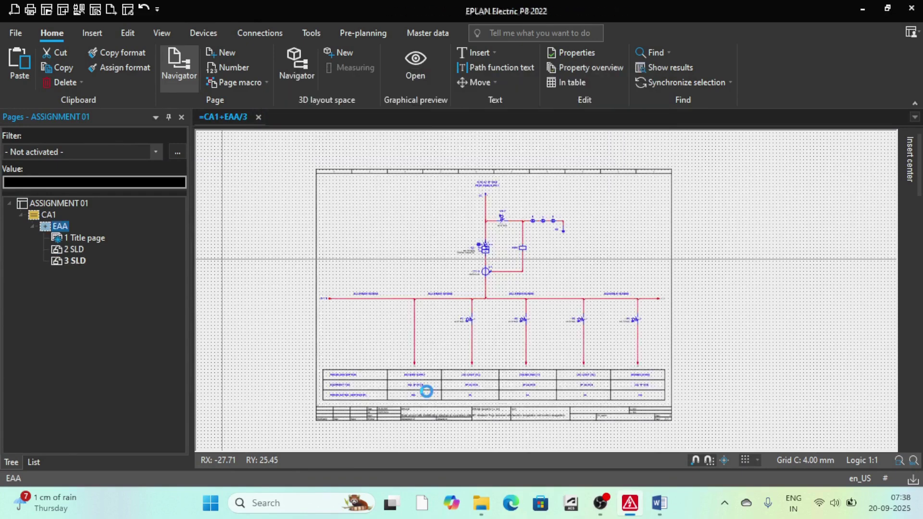
Return to page 2 SLD and examine the feeder description table above the title block.
left_click(66, 262)
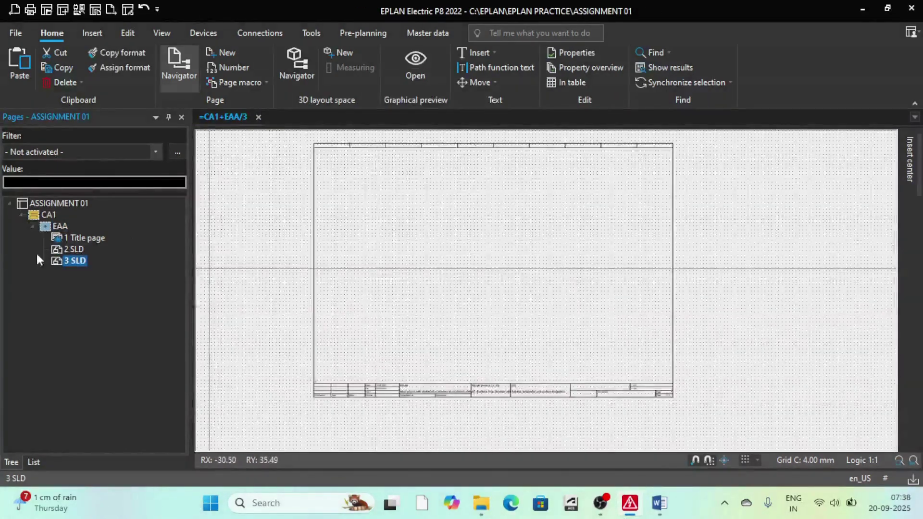
scroll(373, 265, "down", 2)
scroll(496, 406, "up", 2)
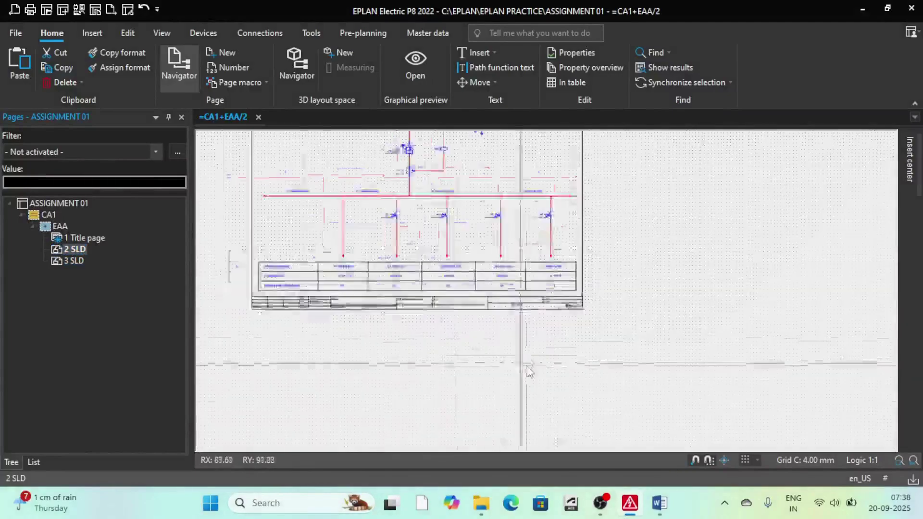
scroll(527, 371, "down", 1)
scroll(400, 396, "up", 2)
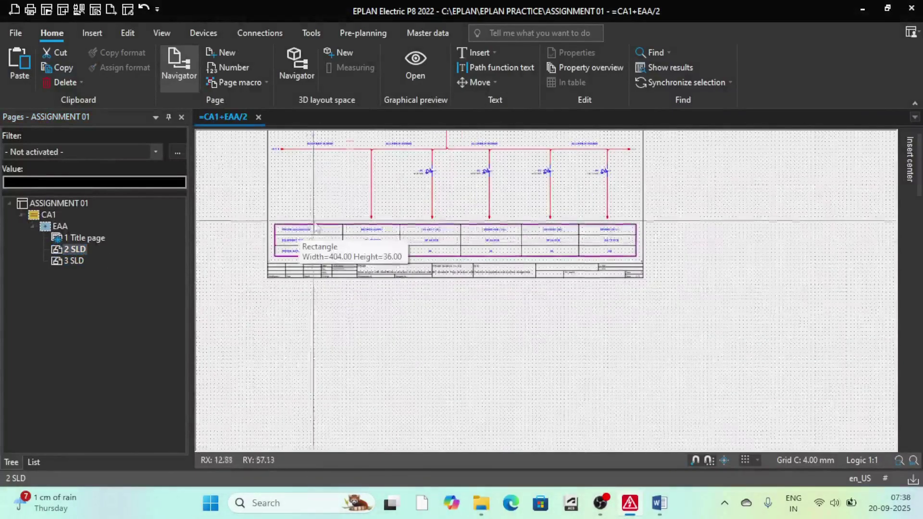
scroll(269, 228, "up", 1)
scroll(257, 224, "up", 1)
scroll(253, 224, "down", 1)
scroll(251, 222, "up", 1)
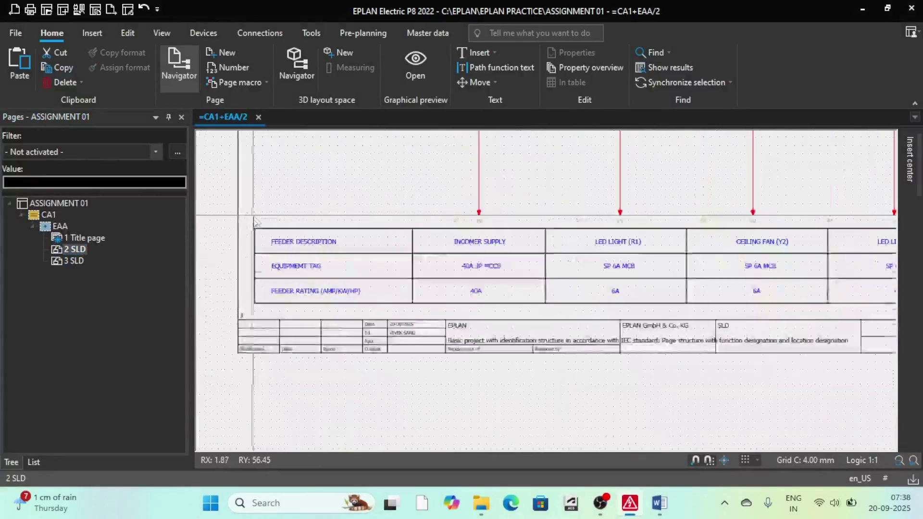
scroll(249, 223, "down", 2)
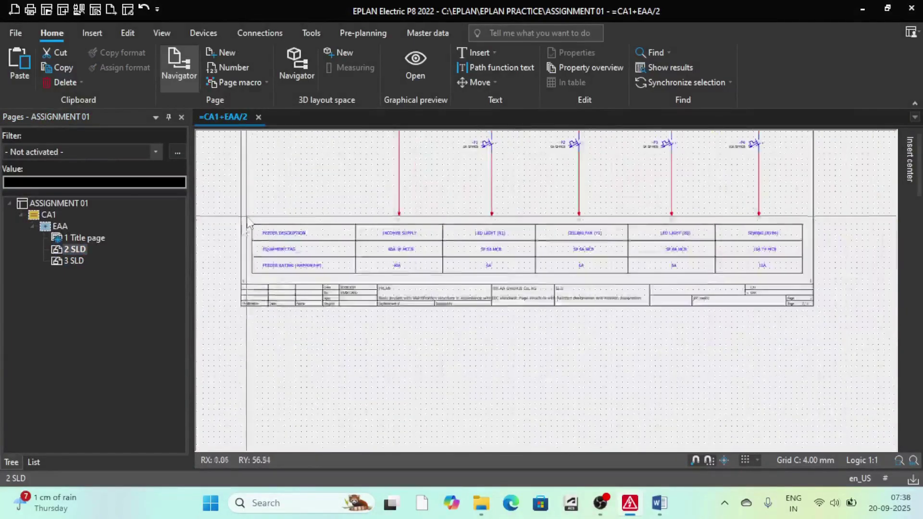
Save the complete feeder description table as window macro OG FEEDER 1.ema in the WINDOWS MICRO folder, single-line, Variant A.
left_click_drag(250, 224, 873, 288)
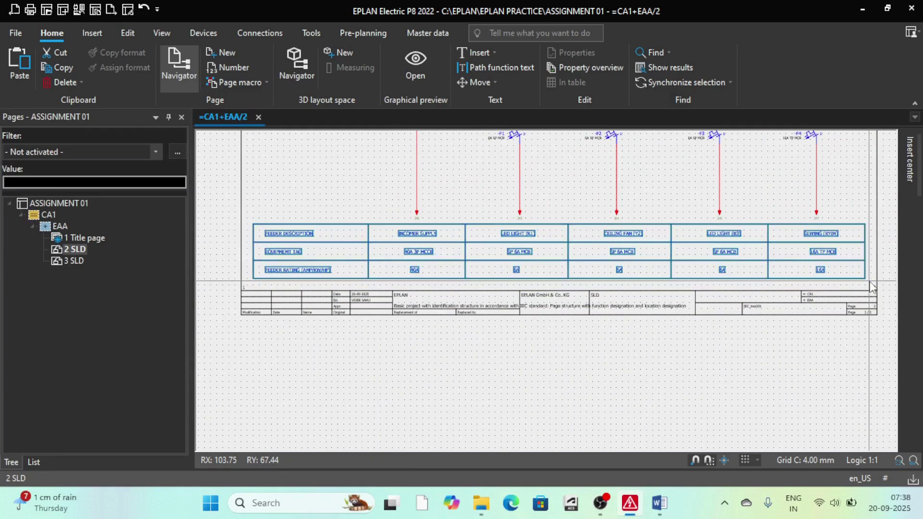
right_click(457, 377)
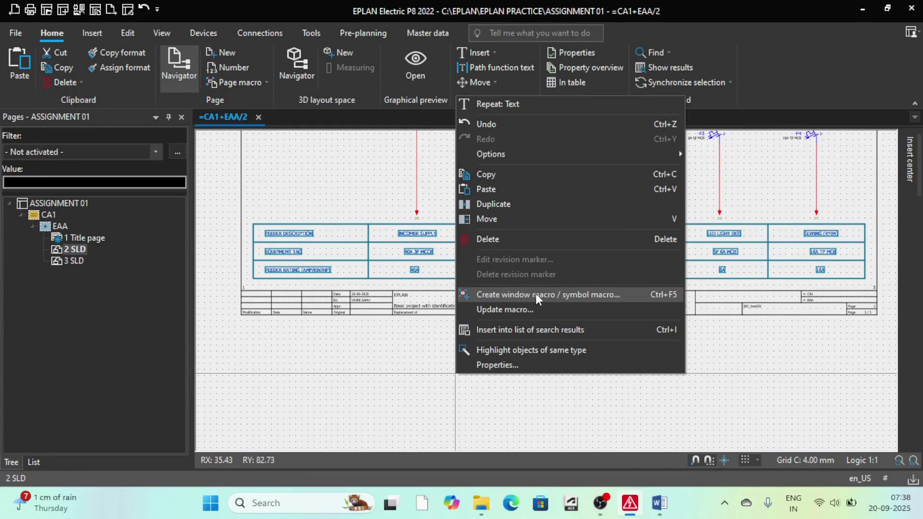
left_click(586, 297)
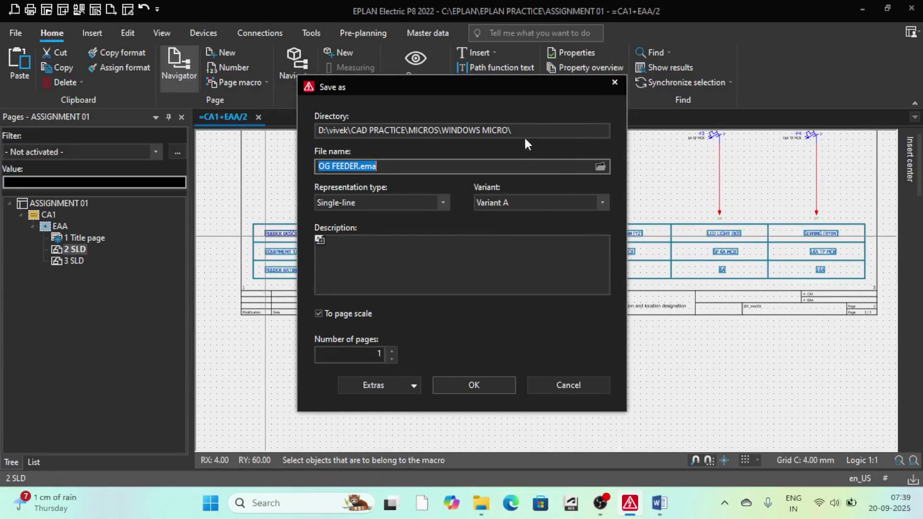
left_click(359, 165)
type("1")
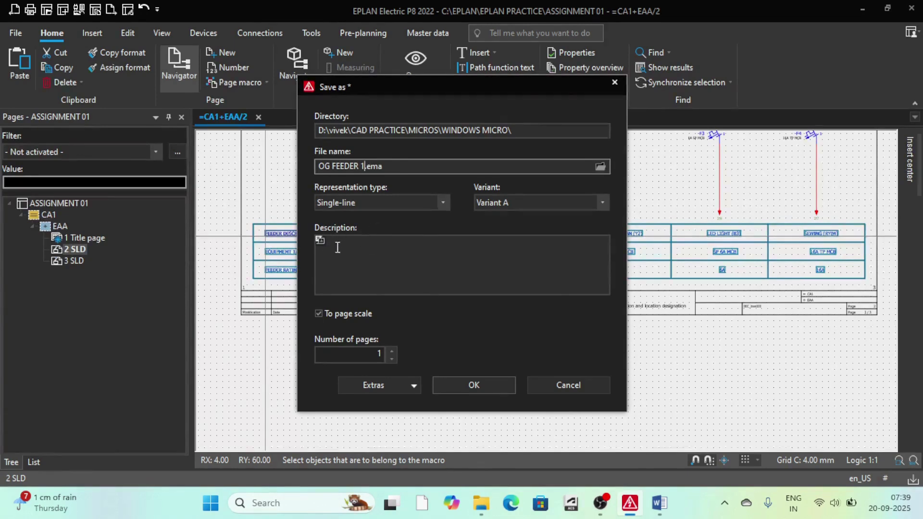
left_click(474, 384)
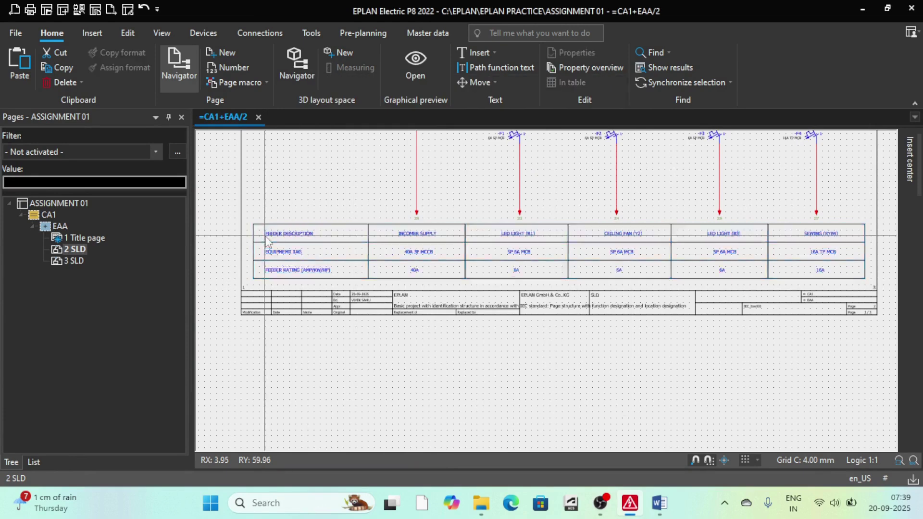
Open page 3 SLD and display the classic menu bar in the workspace.
left_click(65, 262)
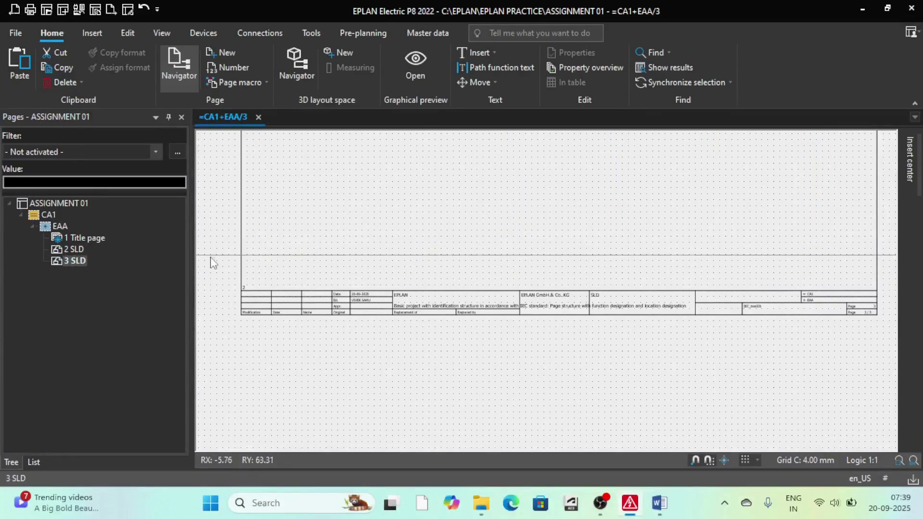
scroll(418, 234, "down", 5)
scroll(435, 183, "up", 3)
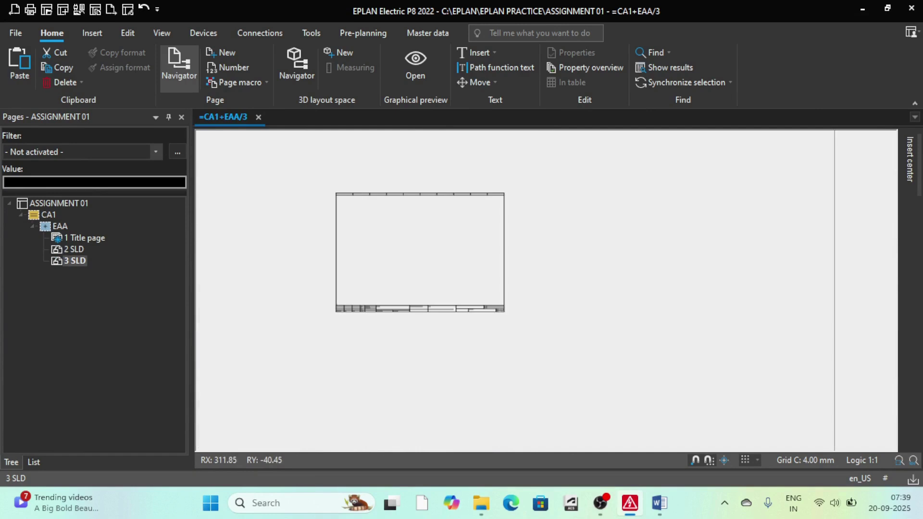
left_click(913, 32)
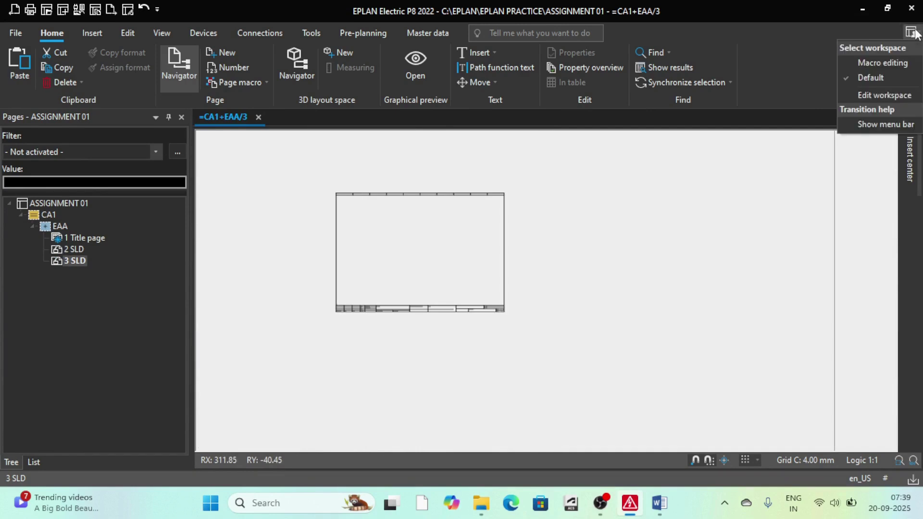
left_click(869, 121)
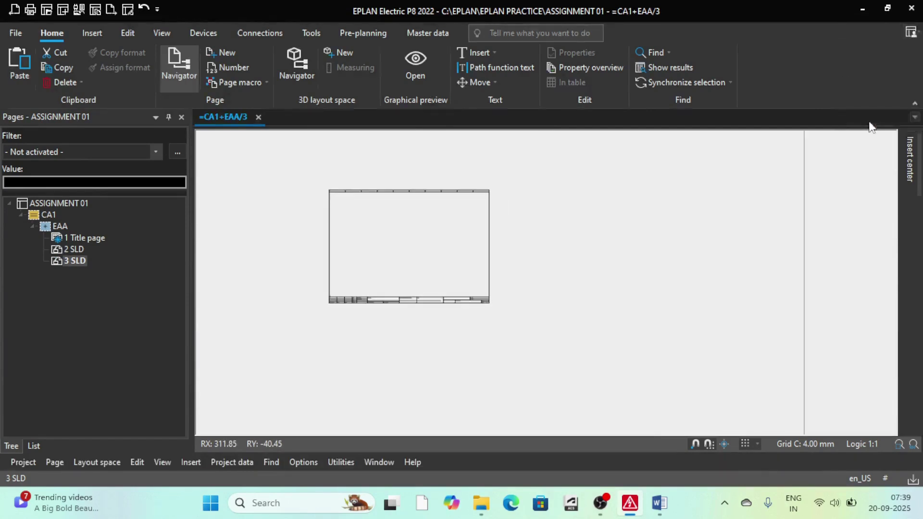
Start inserting a window macro on page 3 and check the path of the WINDOWS MICRO folder.
left_click(189, 463)
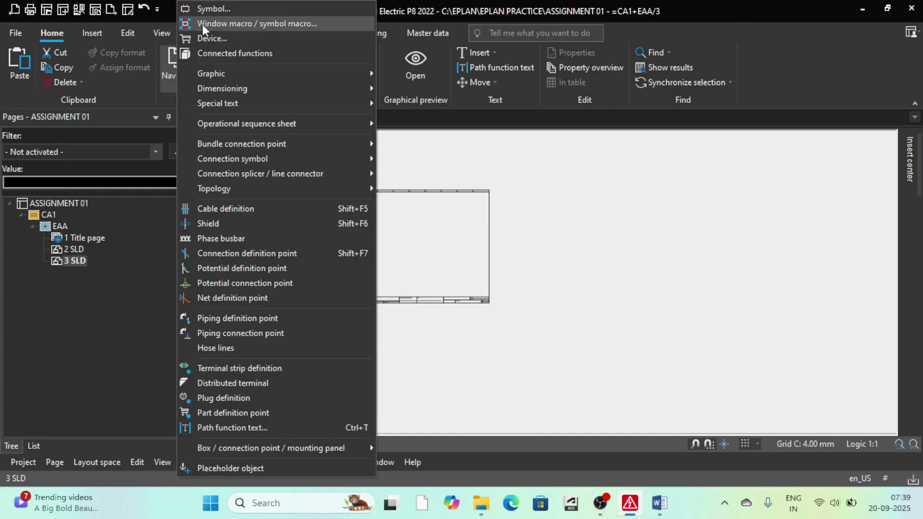
left_click(248, 24)
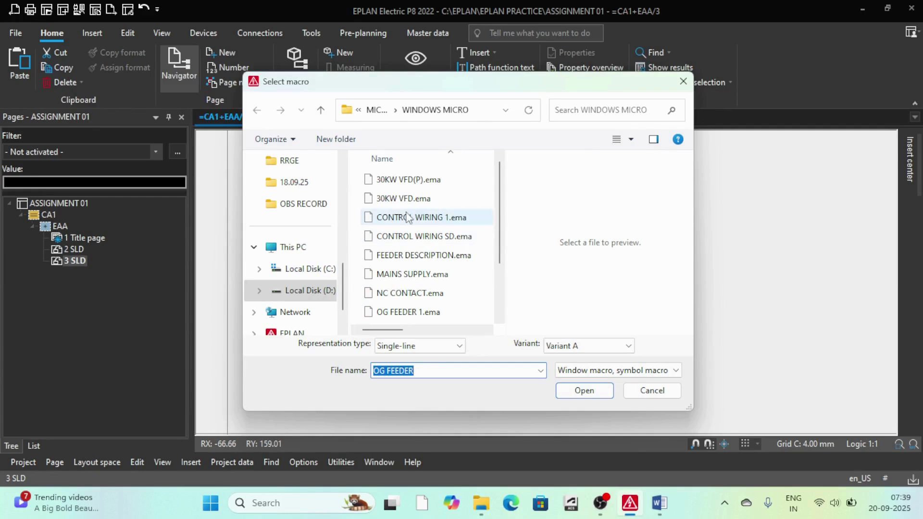
left_click(505, 110)
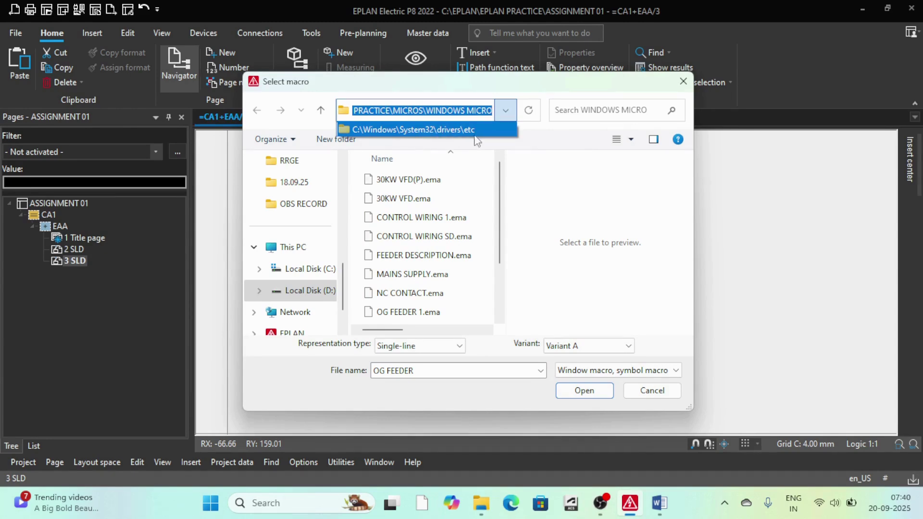
left_click(503, 117)
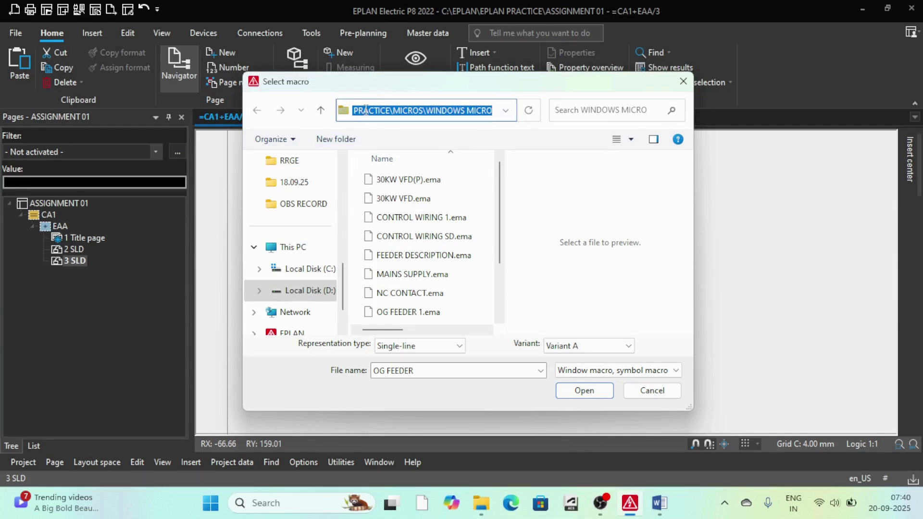
left_click(500, 113)
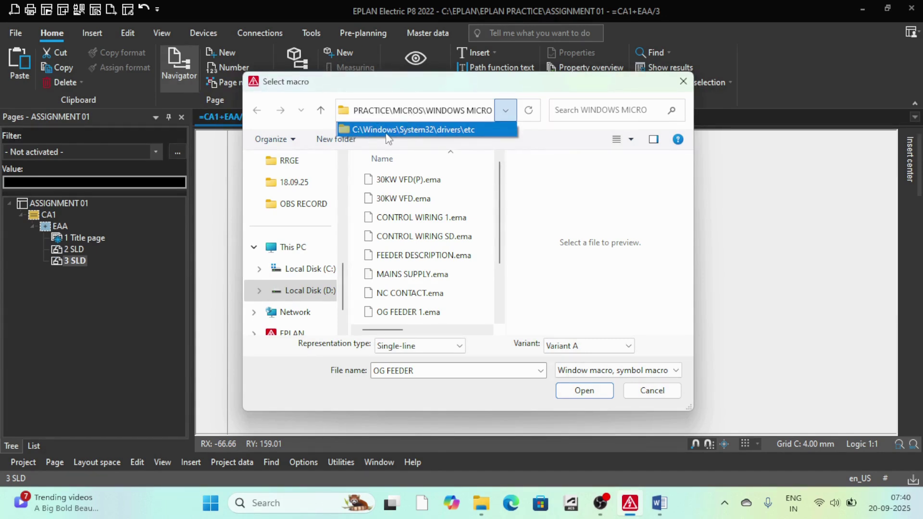
left_click(505, 111)
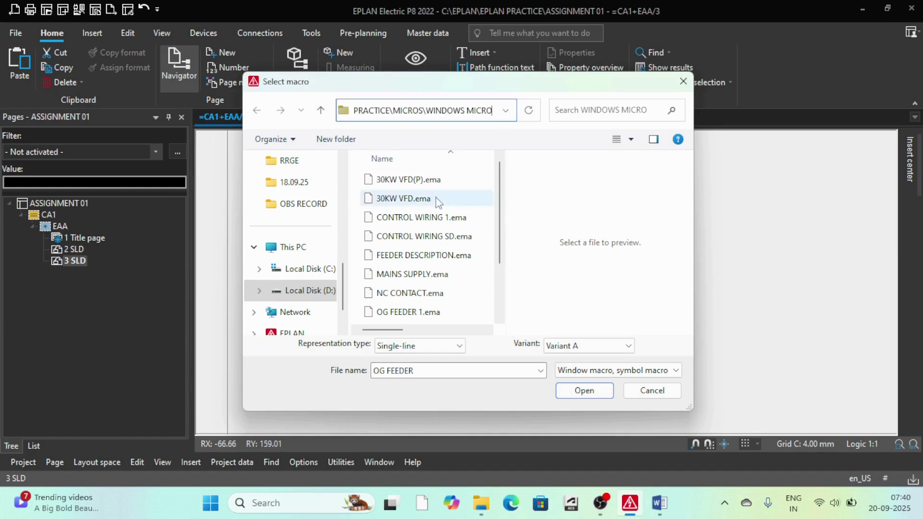
Find OG FEEDER 1.ema among the saved macros and load it for insertion as single-line, Variant A.
scroll(423, 207, "down", 2)
scroll(414, 209, "up", 2)
scroll(418, 204, "down", 2)
scroll(423, 202, "up", 2)
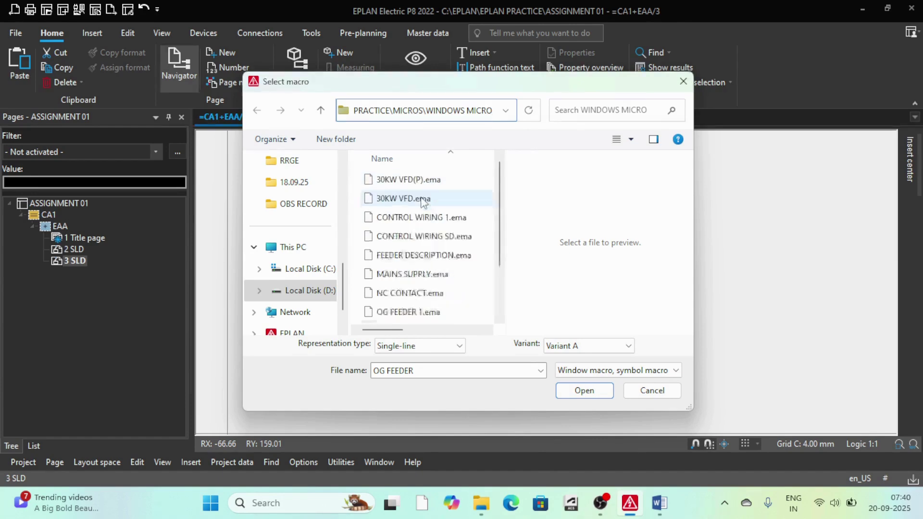
left_click(411, 314)
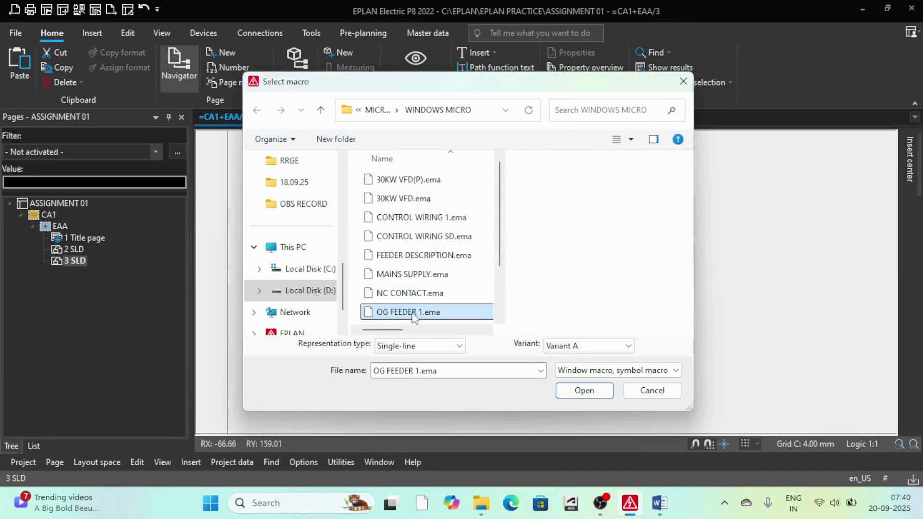
left_click(584, 391)
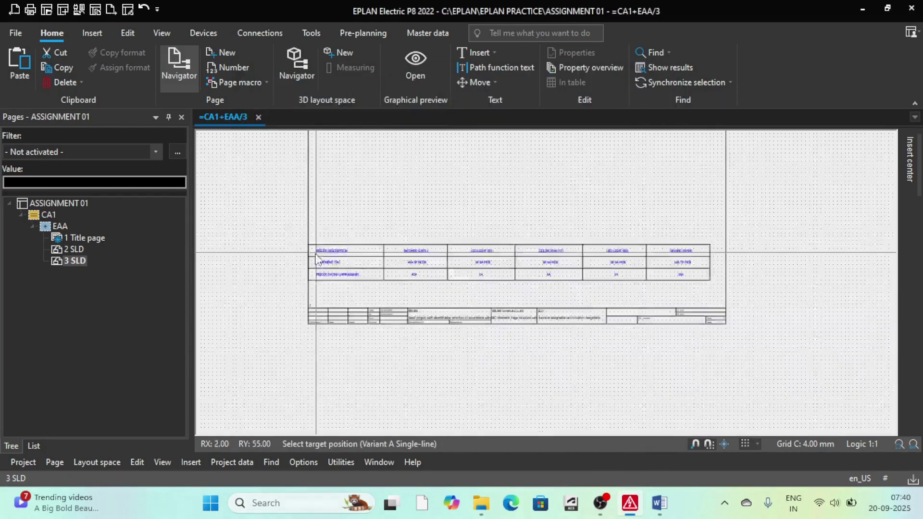
Place the feeder table macro once on page 3, just above the title block at RX 4.00, RY 61.00.
scroll(315, 255, "up", 2)
scroll(323, 258, "down", 3)
scroll(332, 262, "up", 2)
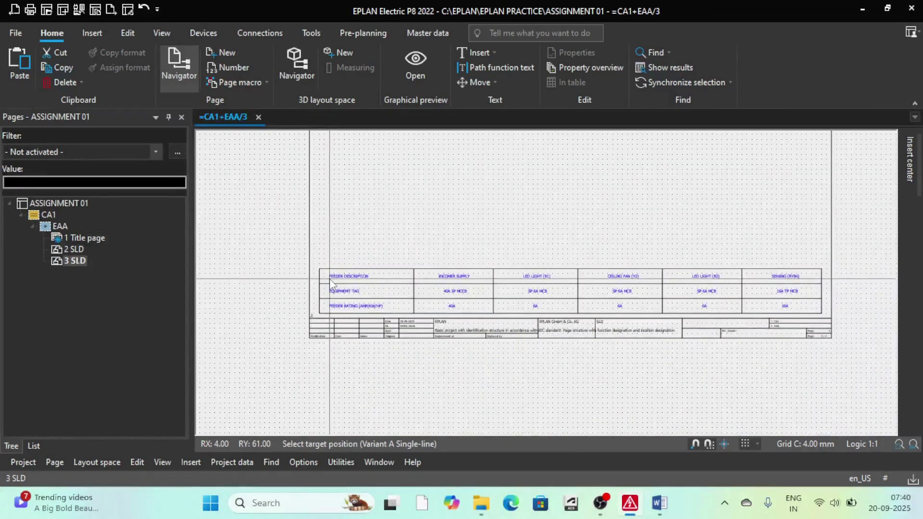
left_click(330, 282)
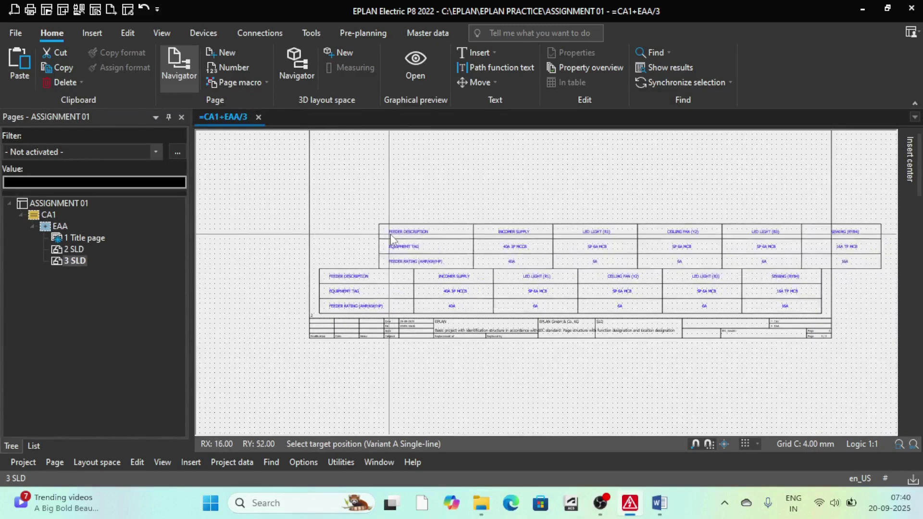
key("Escape")
scroll(392, 202, "up", 2)
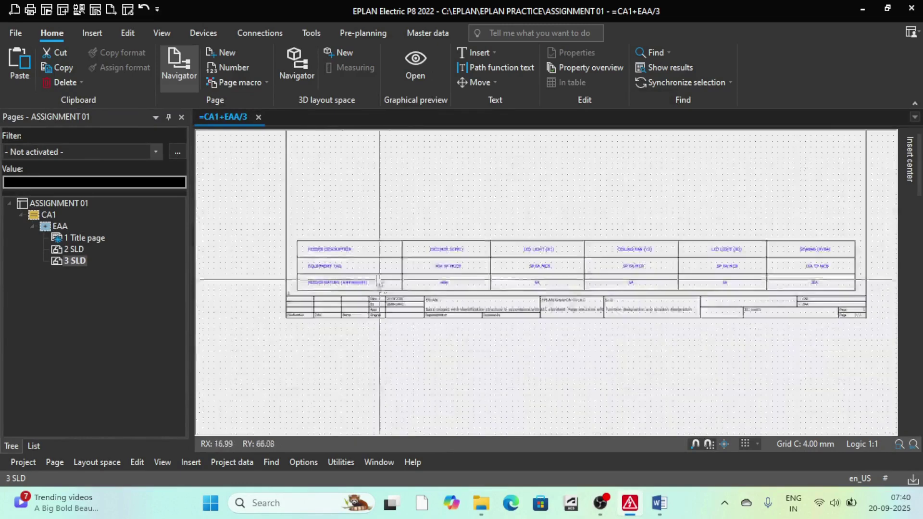
right_click(388, 171)
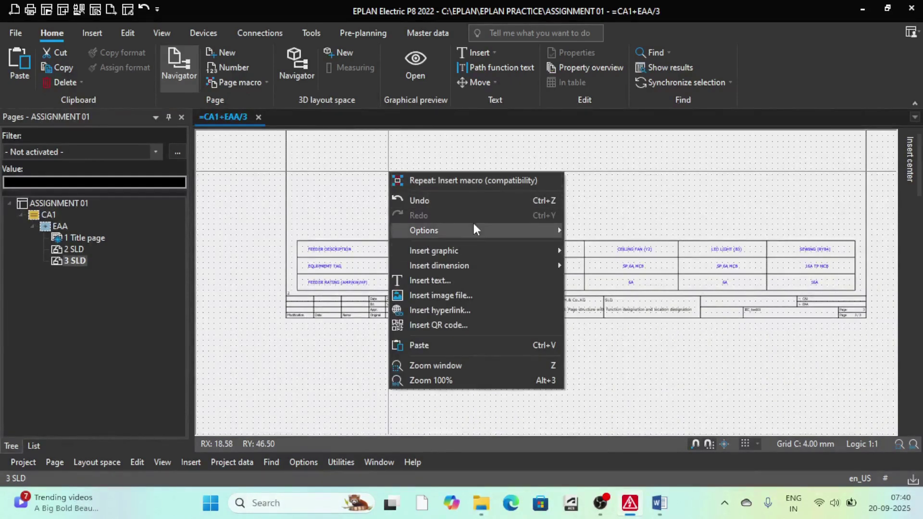
scroll(480, 252, "down", 5)
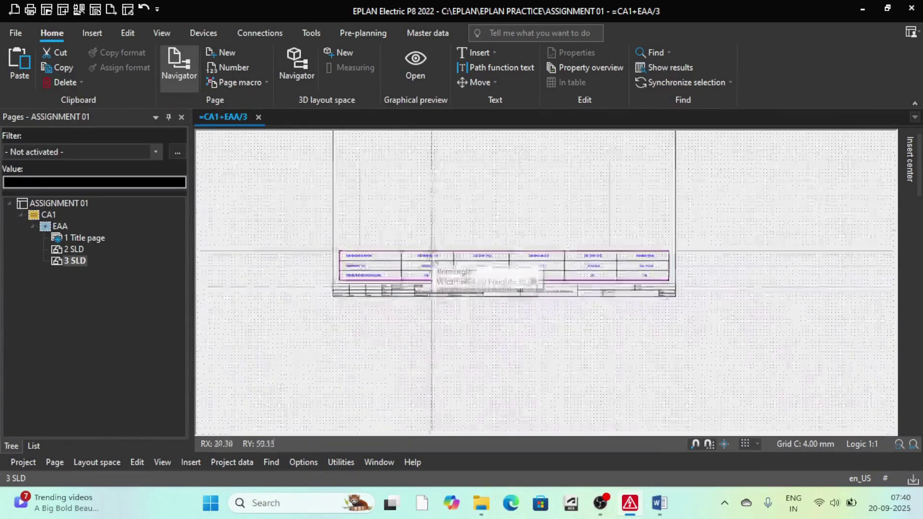
scroll(486, 251, "up", 5)
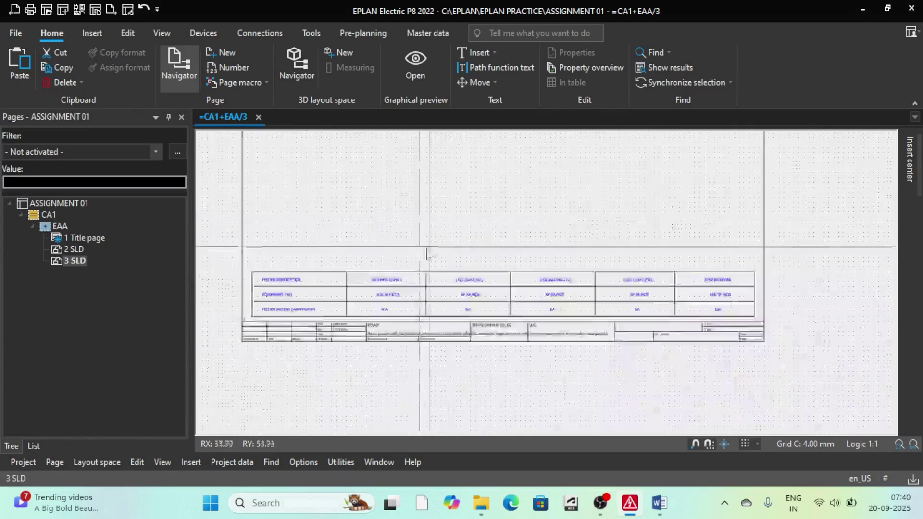
Open page 2 SLD and examine the aluminium busbar and the feeder branches above the feeder table.
left_click(61, 246)
scroll(390, 182, "up", 4)
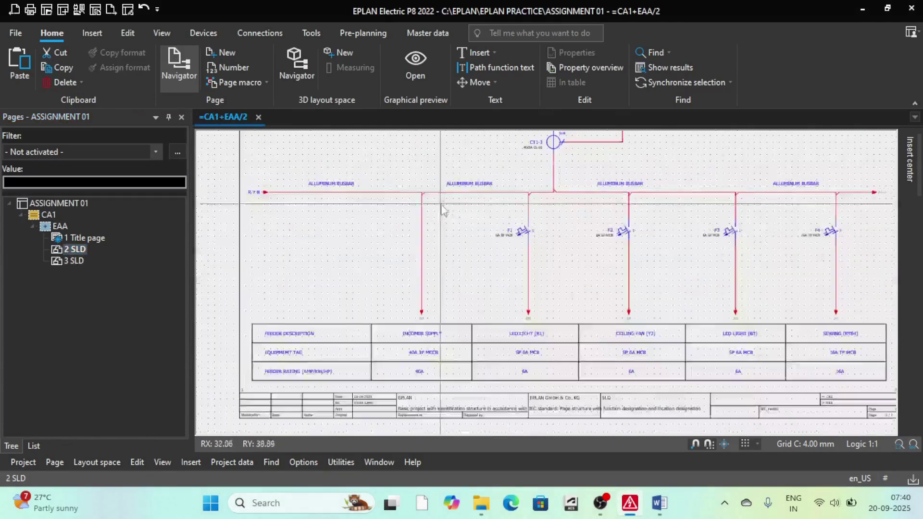
scroll(390, 181, "down", 3)
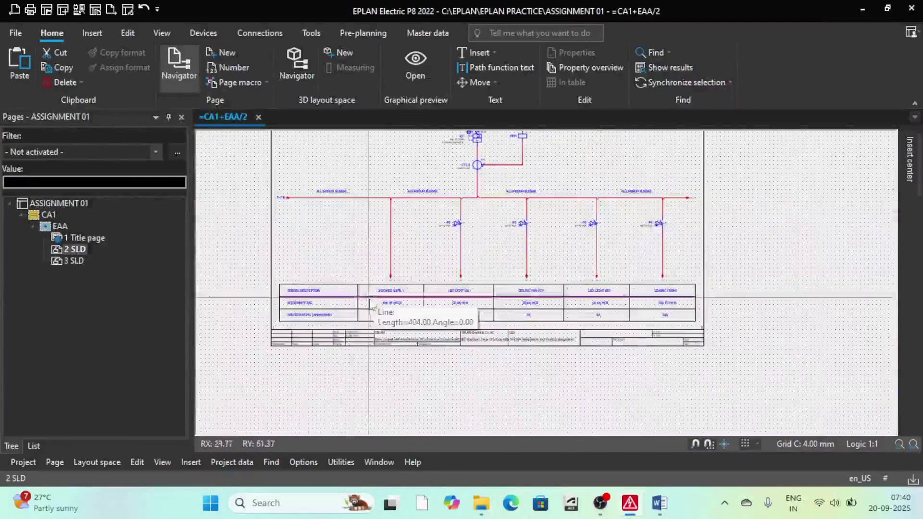
scroll(361, 207, "down", 2)
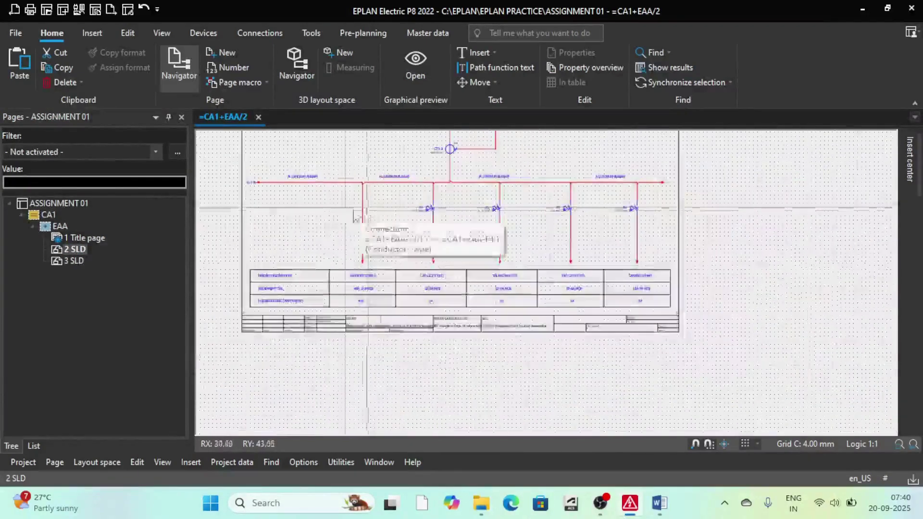
scroll(362, 209, "up", 2)
scroll(386, 204, "up", 1)
scroll(387, 204, "down", 2)
scroll(390, 203, "up", 2)
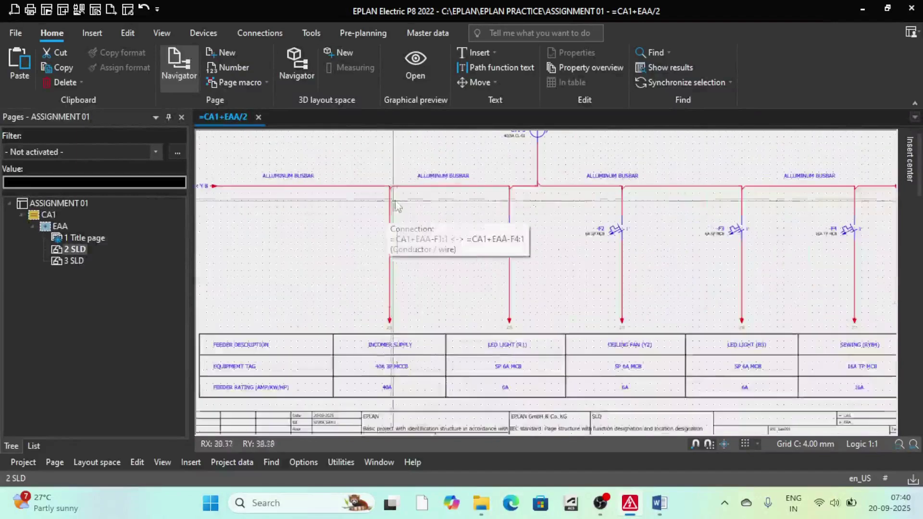
scroll(399, 216, "down", 1)
scroll(414, 231, "up", 1)
scroll(428, 245, "down", 2)
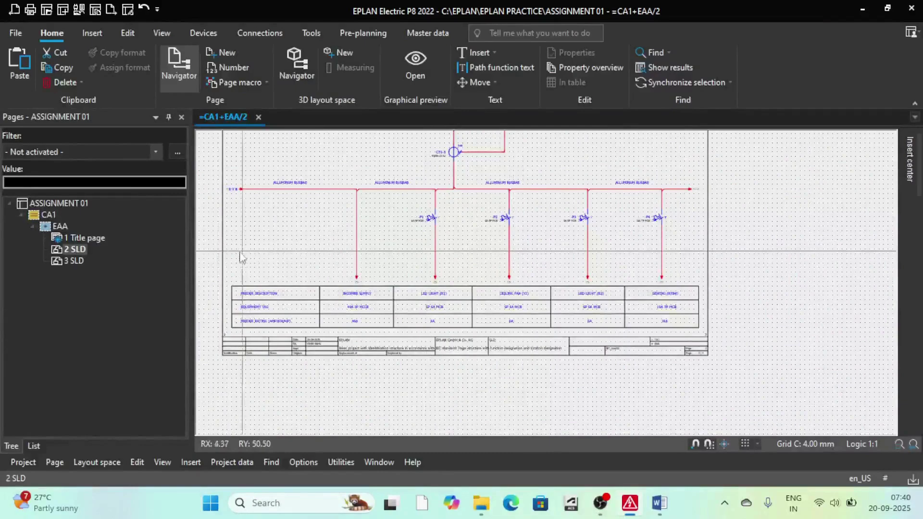
Select the -F3 6A SP MCB together with its tap from the busbar on page 2.
scroll(630, 220, "up", 3)
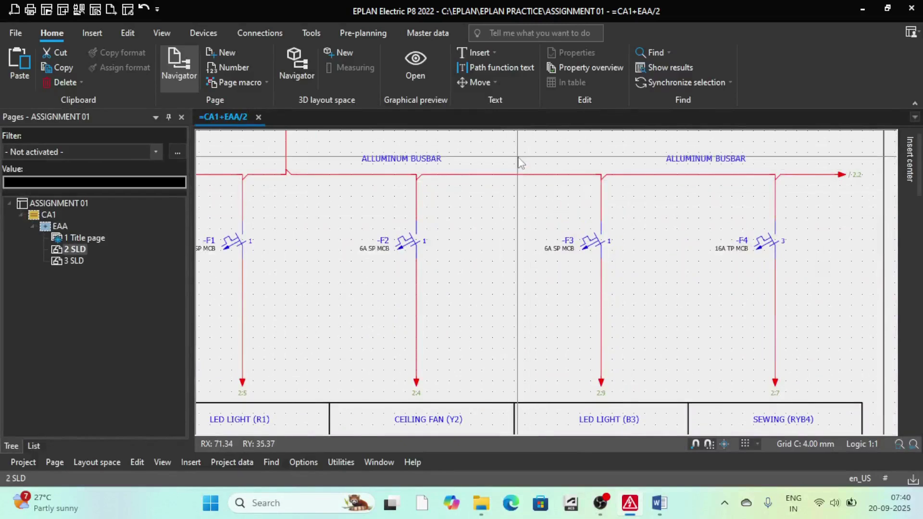
left_click_drag(517, 155, 644, 324)
left_click(645, 326)
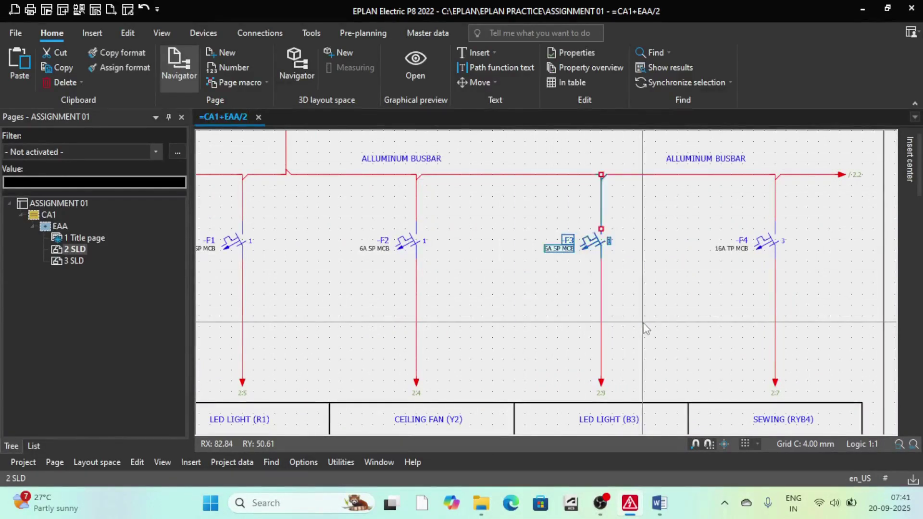
right_click(641, 291)
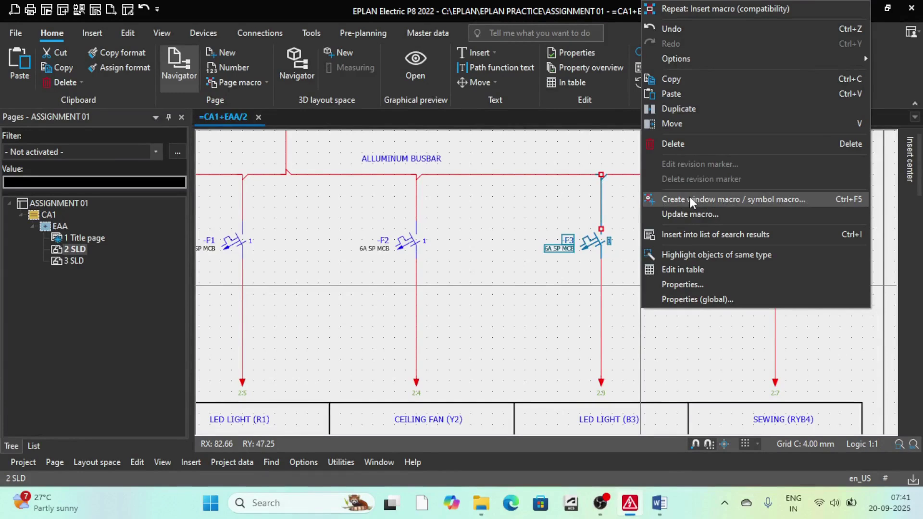
left_click(587, 294)
left_click(190, 462)
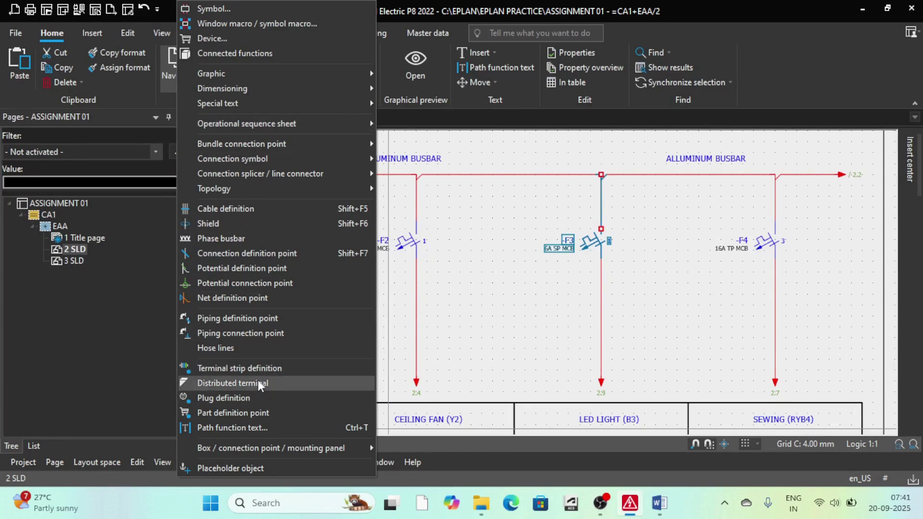
left_click(197, 463)
left_click(158, 461)
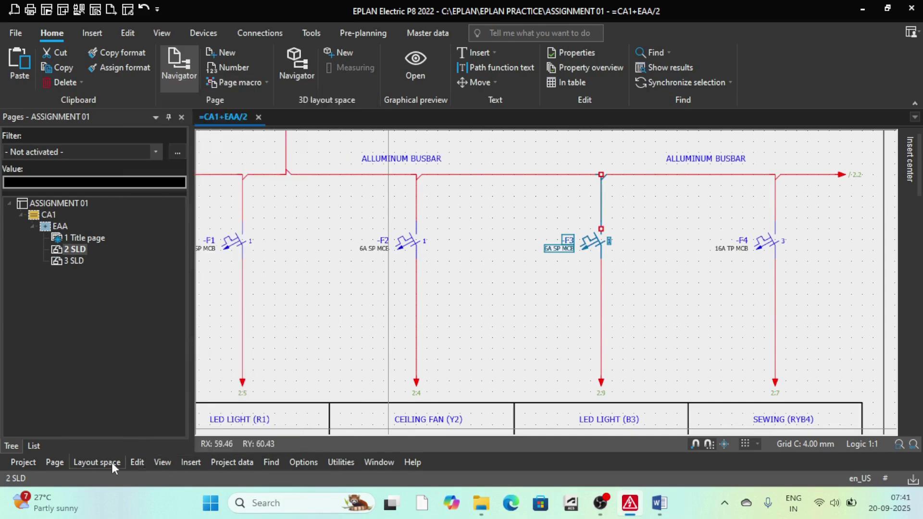
mouse_move(203, 465)
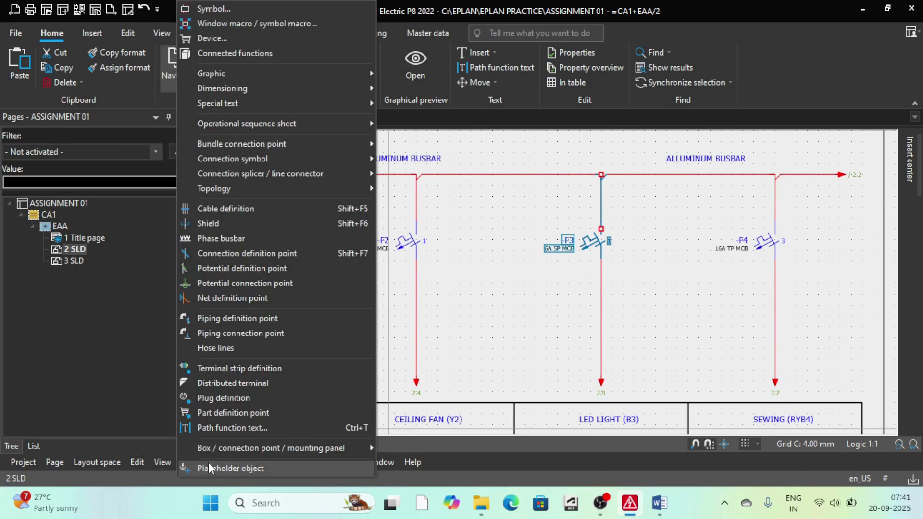
mouse_move(258, 448)
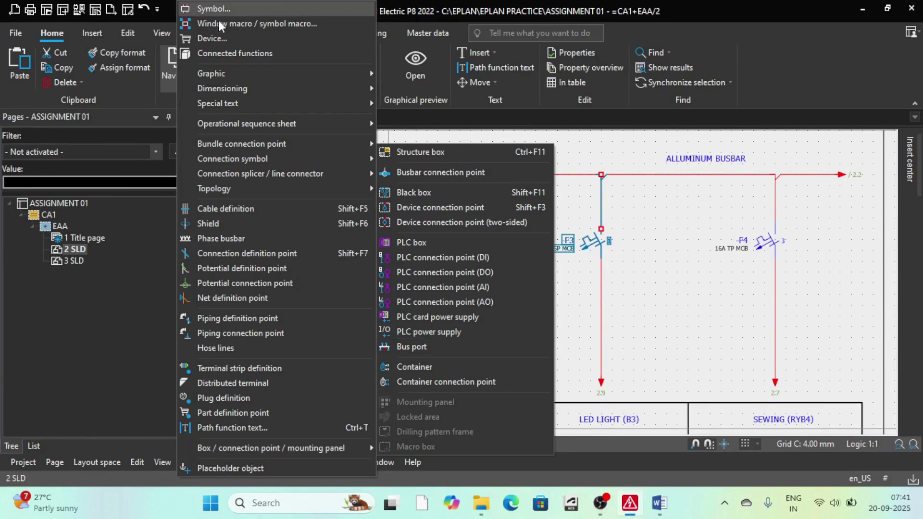
Create a macro from the selected -F3 feeder branch as single-line, Variant A, and save it as LINE in the WINDOWS MICRO folder.
left_click(447, 30)
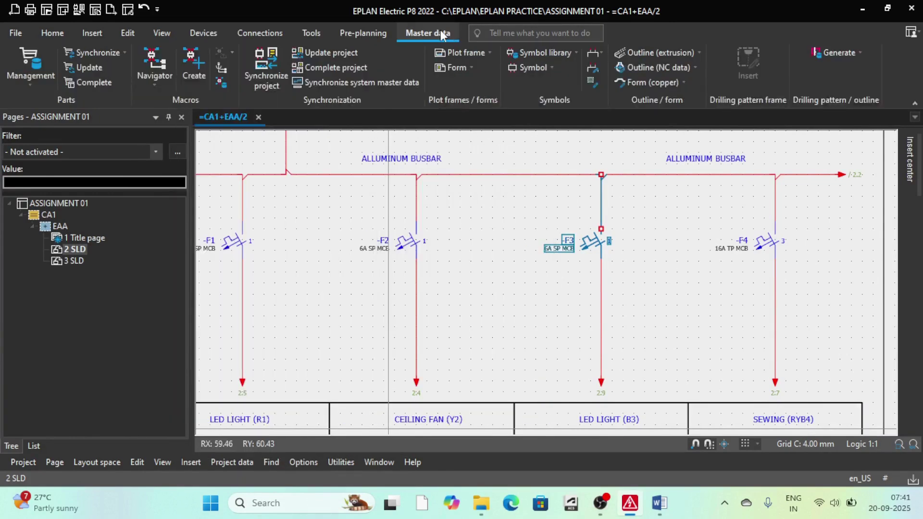
left_click(192, 64)
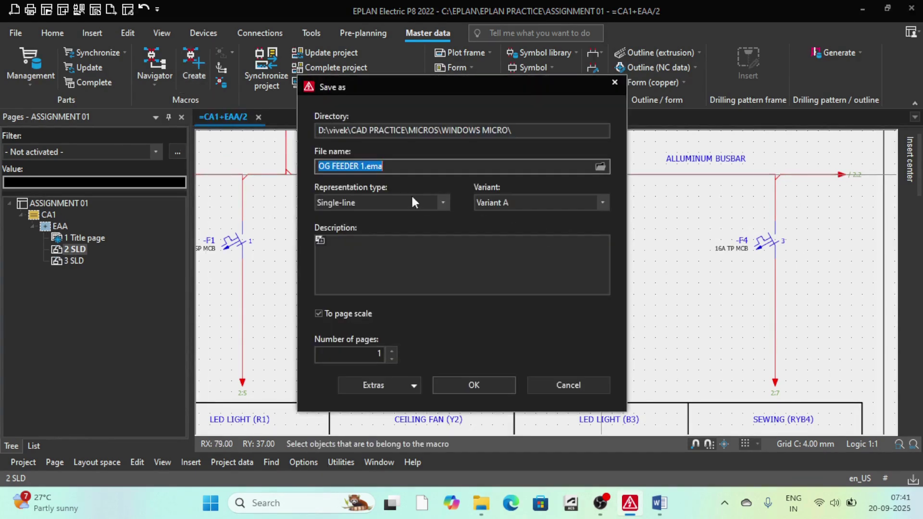
double_click(361, 166)
left_click_drag(359, 166, 315, 170)
left_click_drag(418, 164, 292, 172)
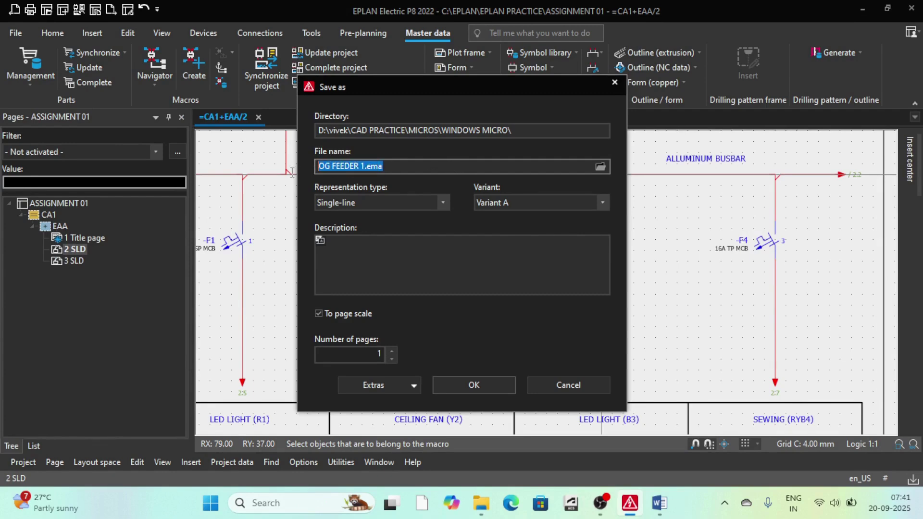
left_click(363, 166)
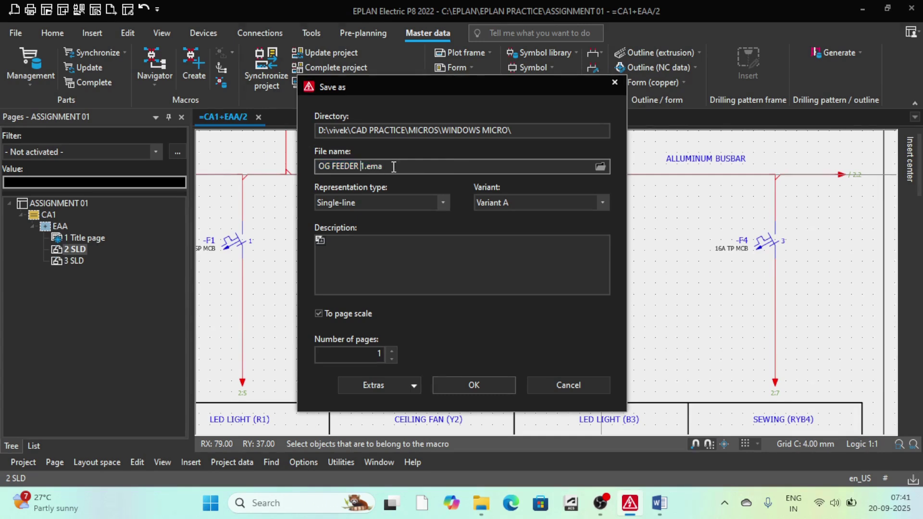
left_click_drag(393, 166, 321, 167)
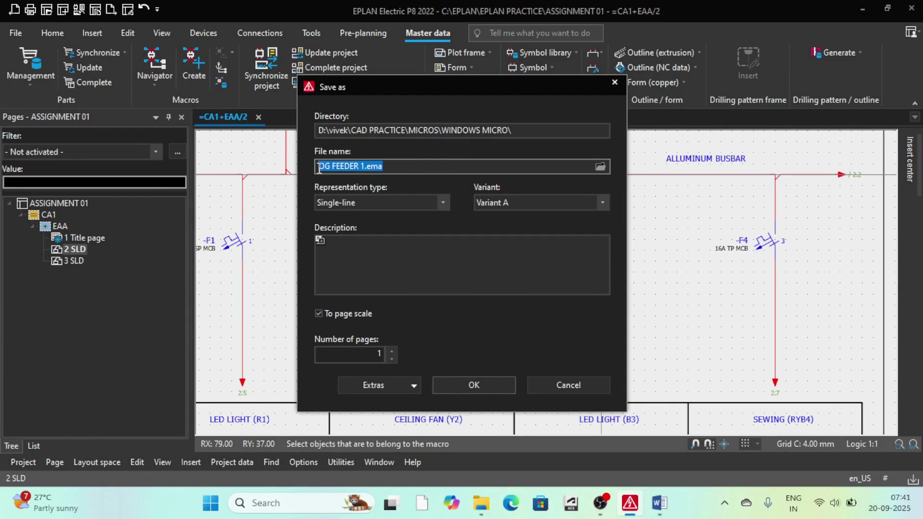
type("LINE")
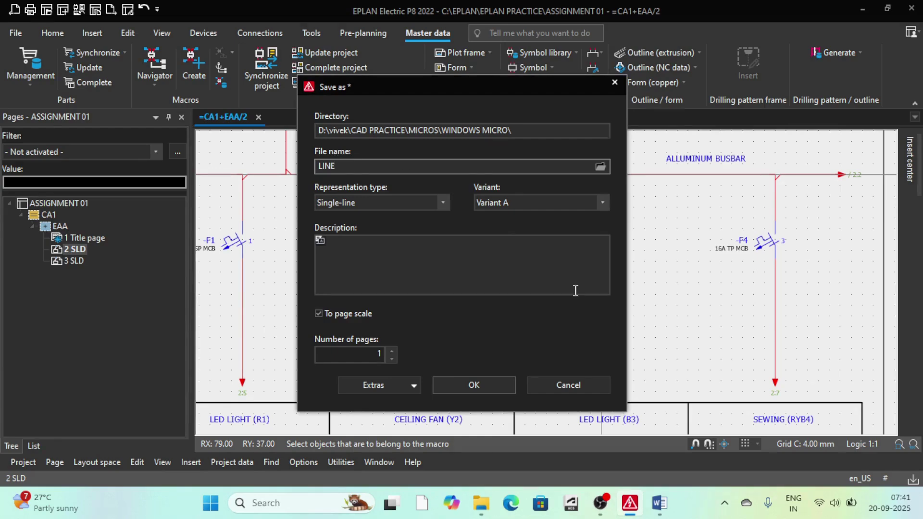
left_click(465, 385)
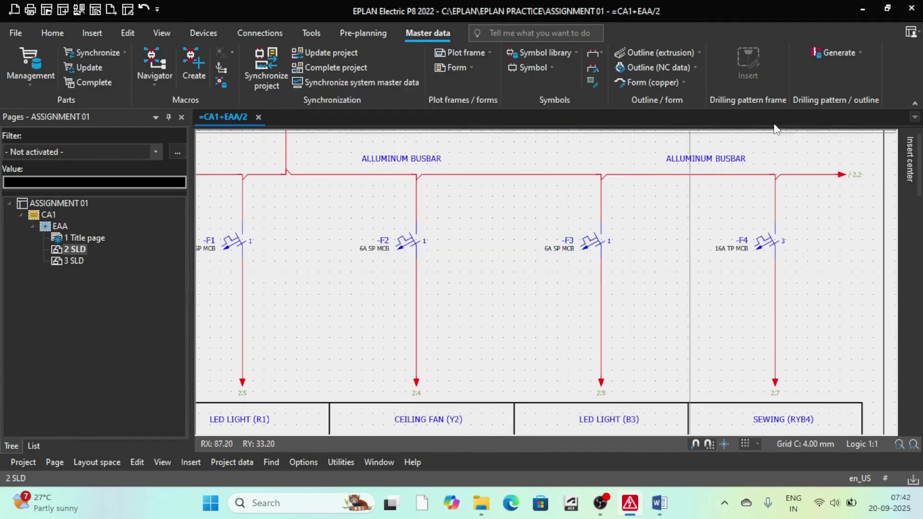
Open page 3 SLD and place an interruption point just inside the frame's left edge, above the feeder table, at RX 3.00, RY 38.00.
scroll(546, 282, "down", 5)
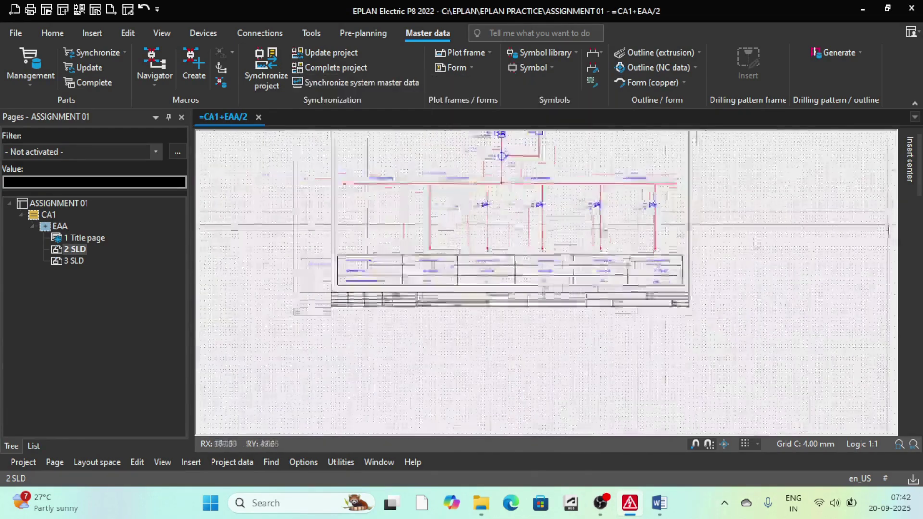
scroll(330, 263, "down", 3)
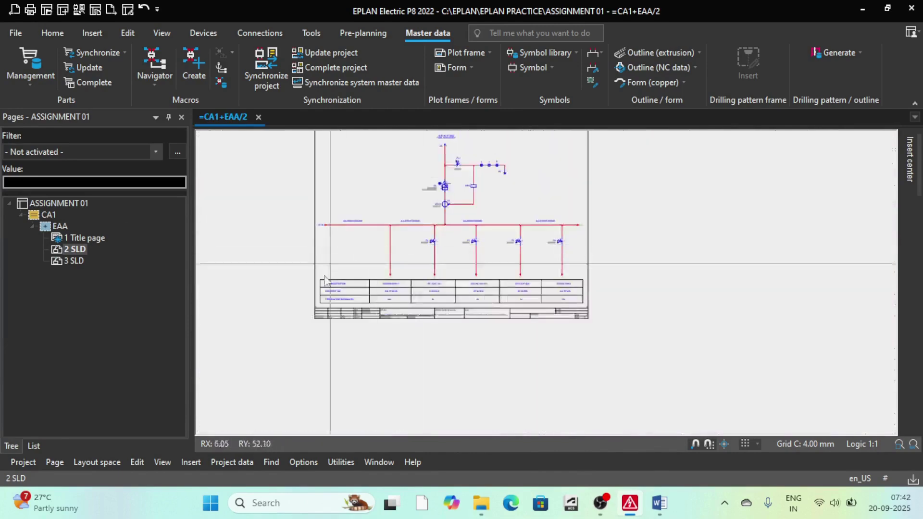
double_click(72, 260)
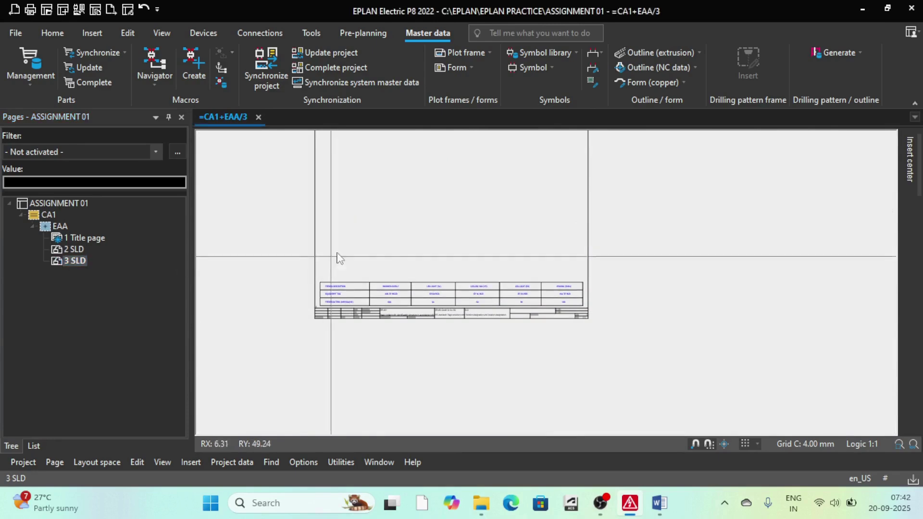
scroll(337, 258, "up", 4)
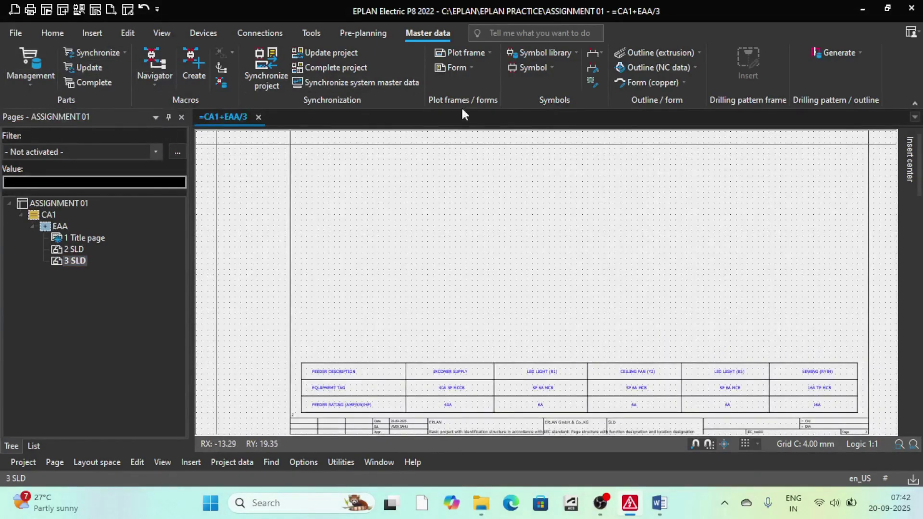
left_click(95, 35)
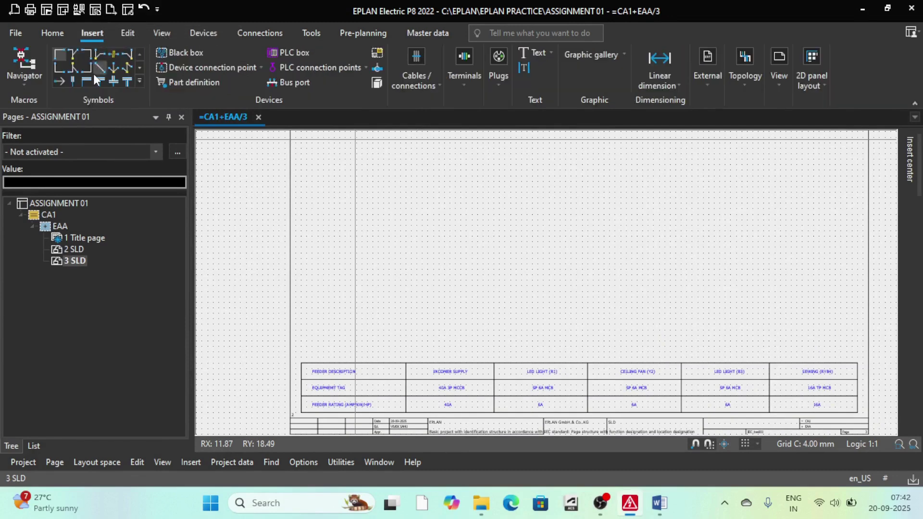
left_click(59, 81)
scroll(312, 258, "up", 1)
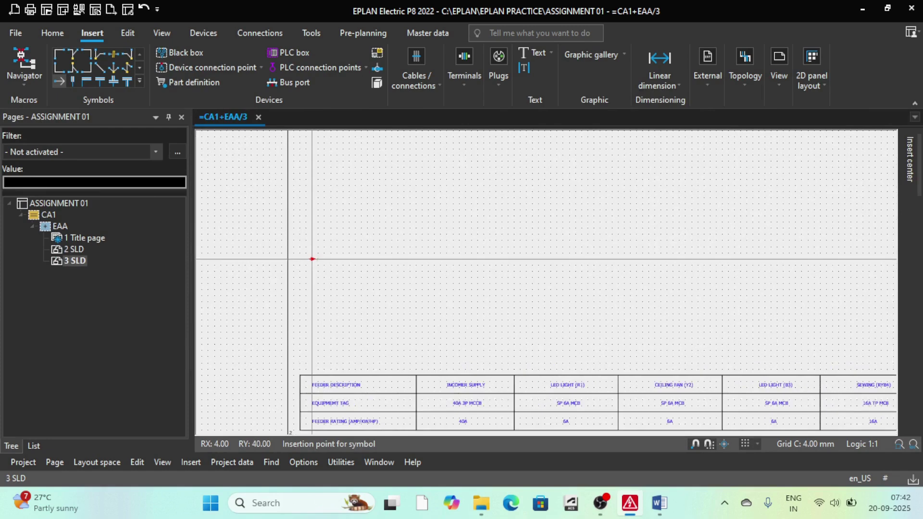
scroll(313, 258, "down", 1)
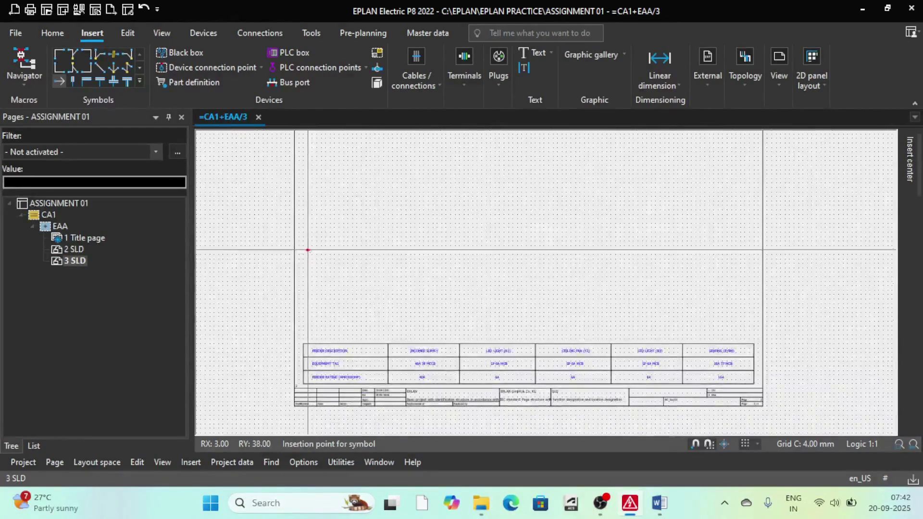
left_click(307, 254)
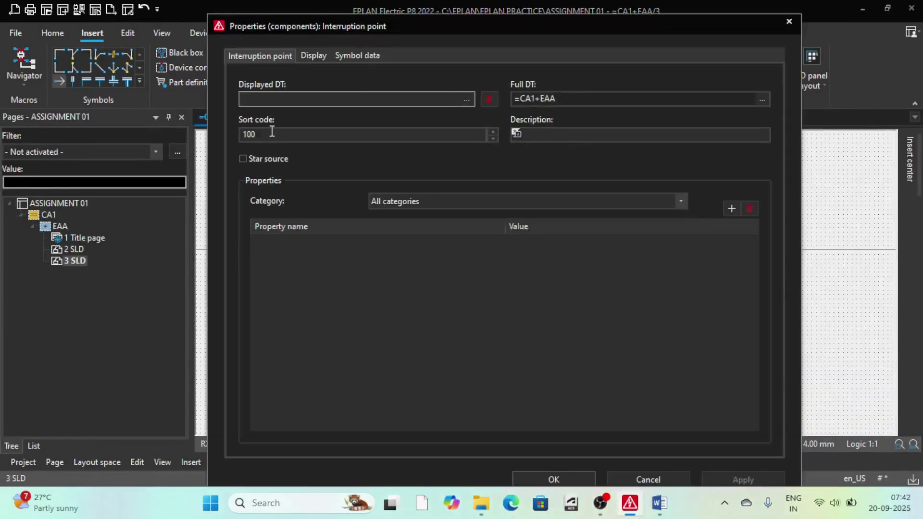
Set the interruption point's displayed DT to R Y B and its sort code to 2.
type("R Y B")
left_click(267, 134)
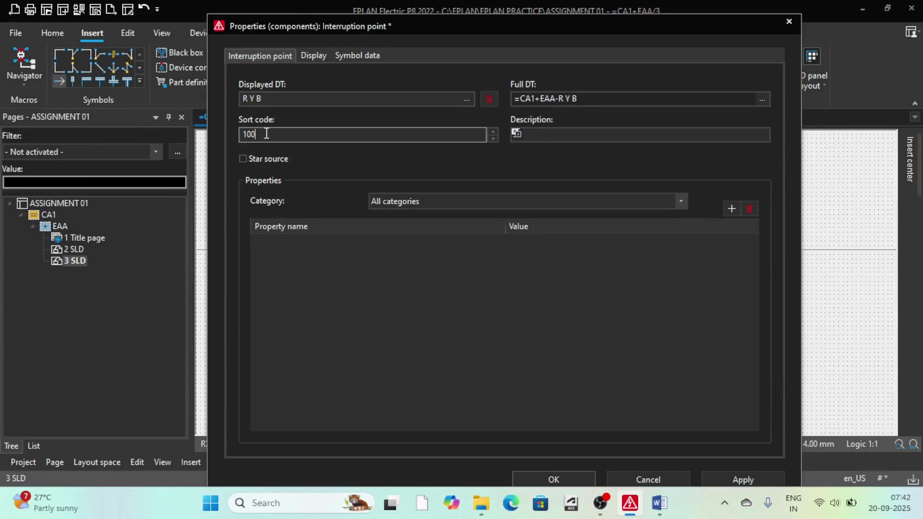
key("BackSpace")
key("BackSpace")
key("BackSpace")
type("2")
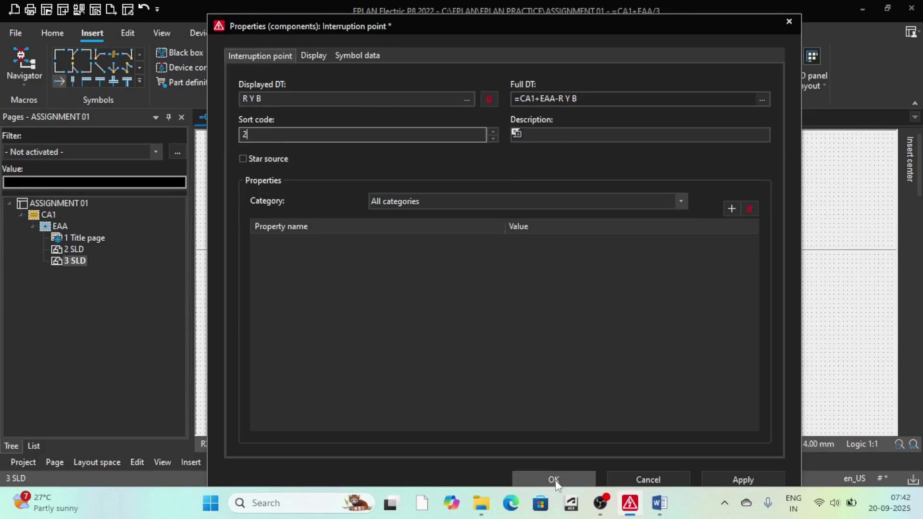
Set the R Y B interruption point's property arrangement to Left, 0° and accept its device tag, ignoring the DT syntax check.
left_click(313, 55)
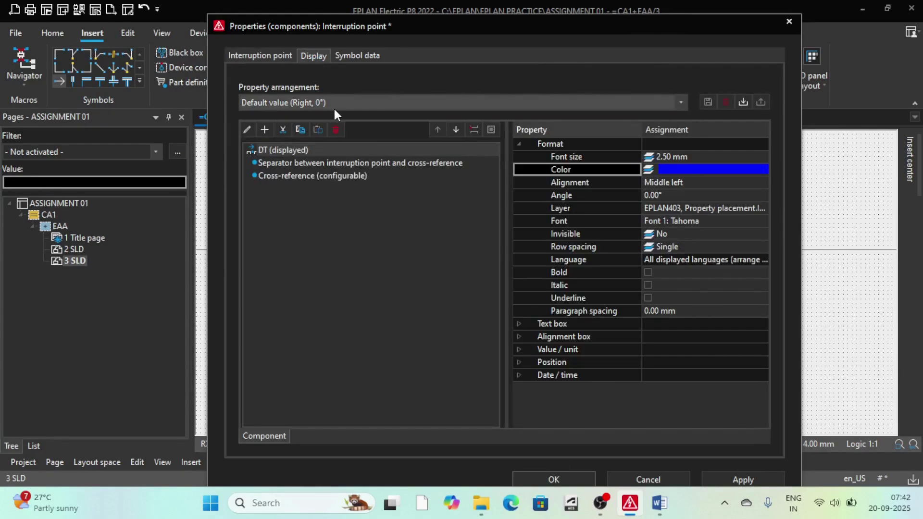
left_click(338, 105)
left_click(287, 239)
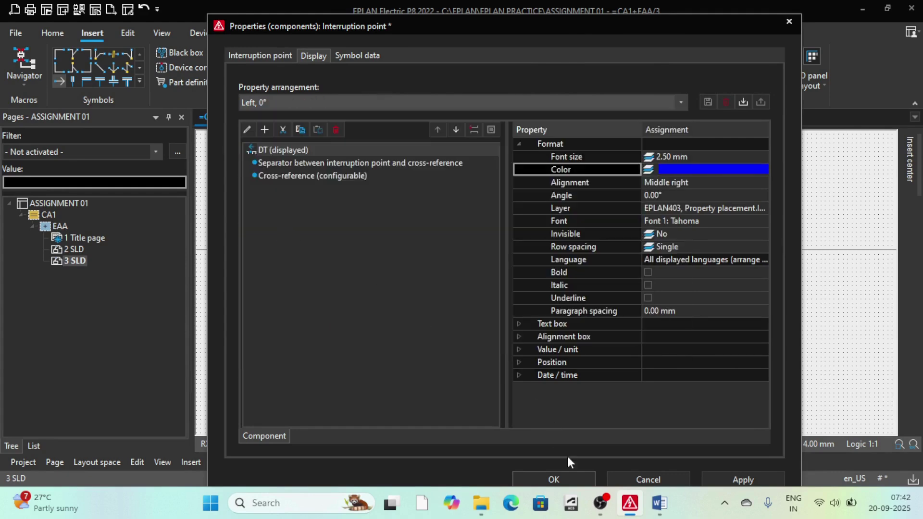
left_click(561, 480)
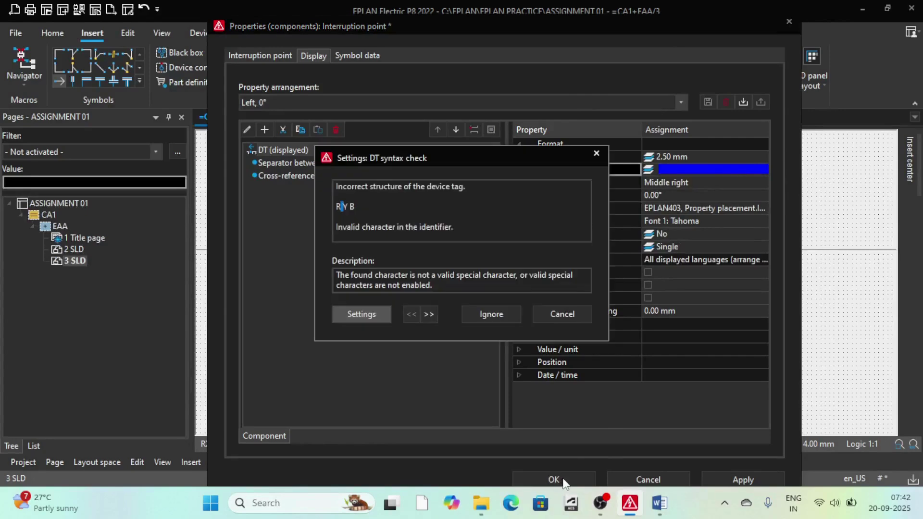
left_click(499, 310)
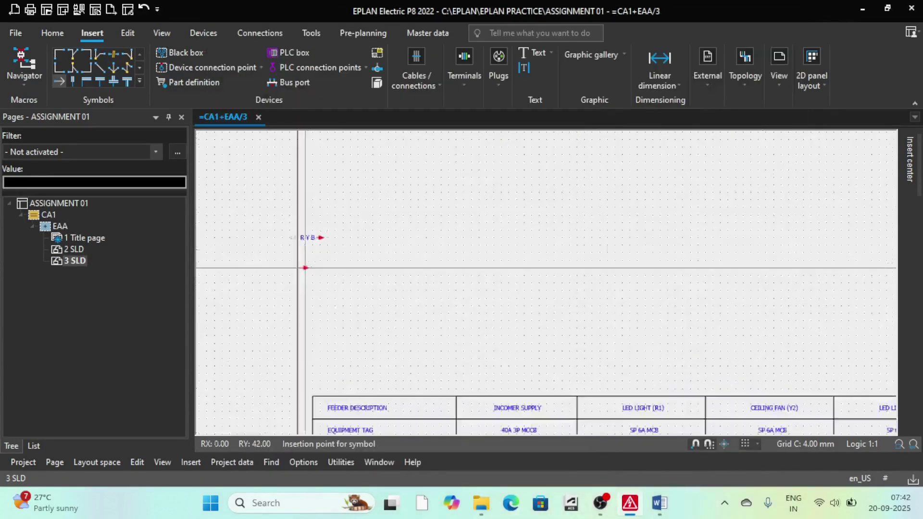
Place a second interruption point just inside the frame's right edge at RX 102.00, RY 38.00, with sort code 2 and no displayed DT.
scroll(305, 267, "down", 5)
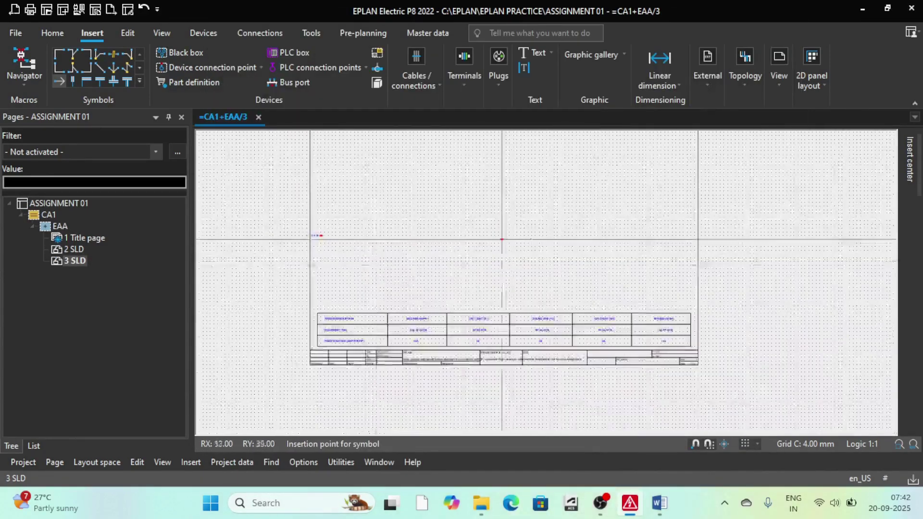
scroll(694, 236, "up", 2)
scroll(692, 235, "down", 1)
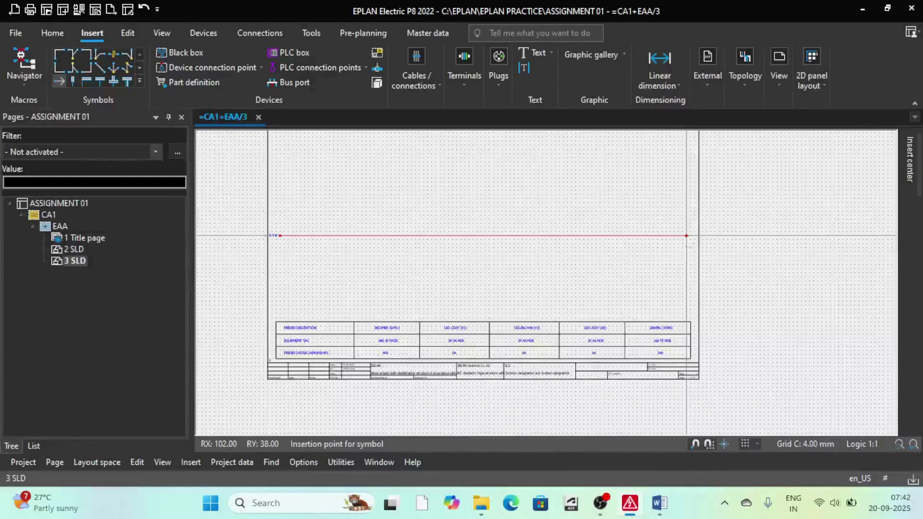
left_click(686, 235)
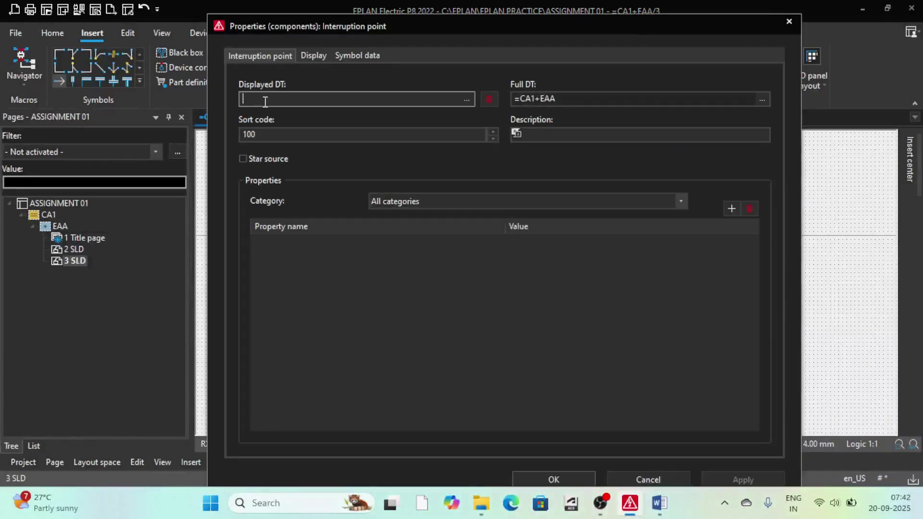
left_click_drag(265, 131, 226, 137)
type("2")
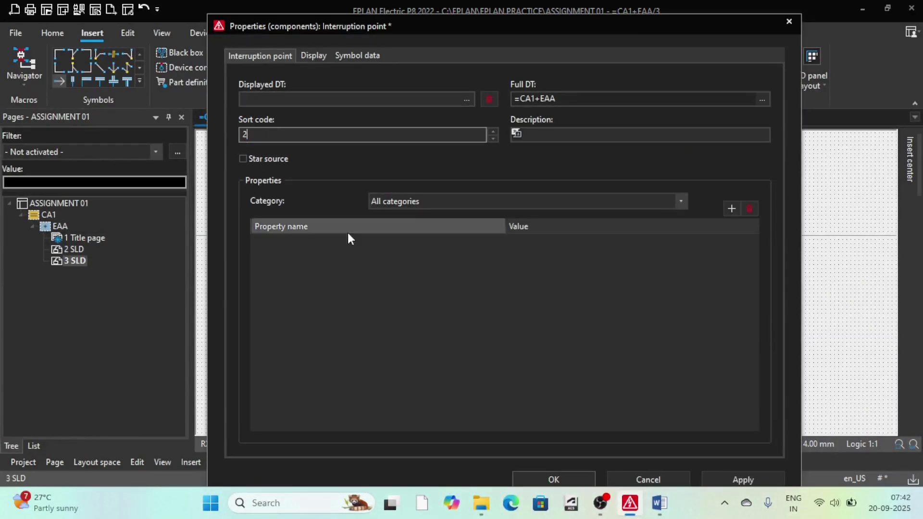
left_click(553, 479)
Move the R Y B interruption point along the busbar, further inside the frame, to RX 5.00, RY 38.00.
scroll(307, 248, "up", 2)
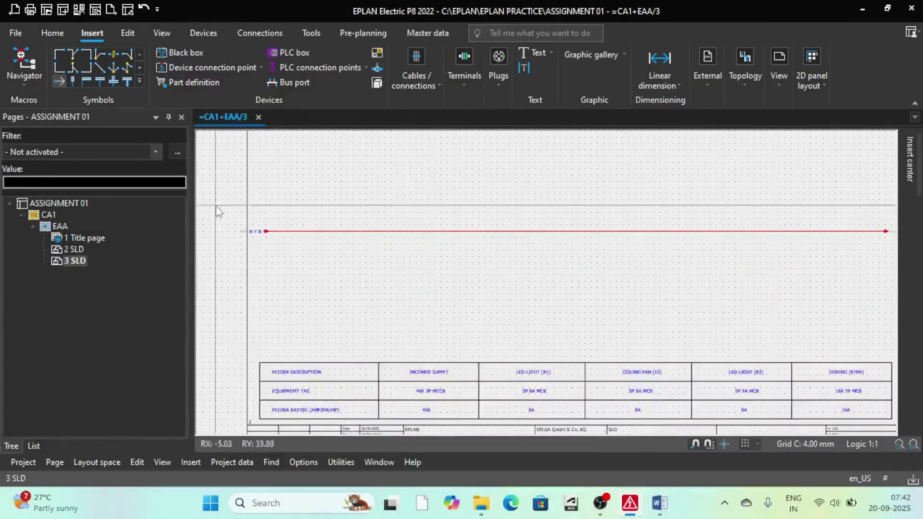
scroll(250, 234, "up", 2)
scroll(251, 234, "up", 2)
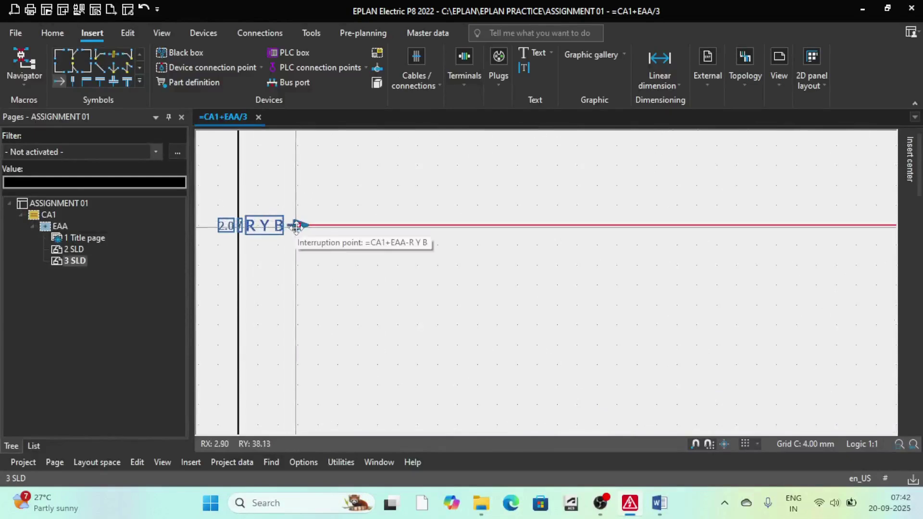
left_click_drag(301, 226, 337, 229)
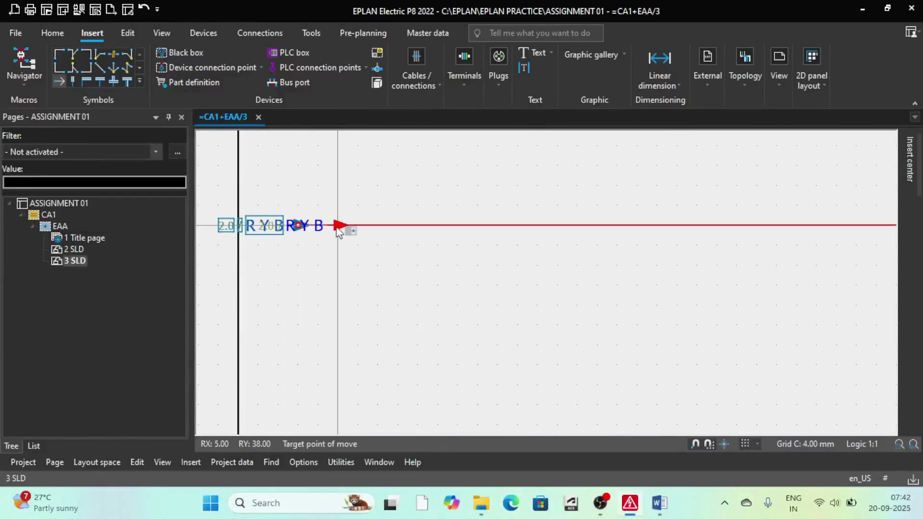
scroll(337, 228, "down", 2)
scroll(425, 212, "down", 4)
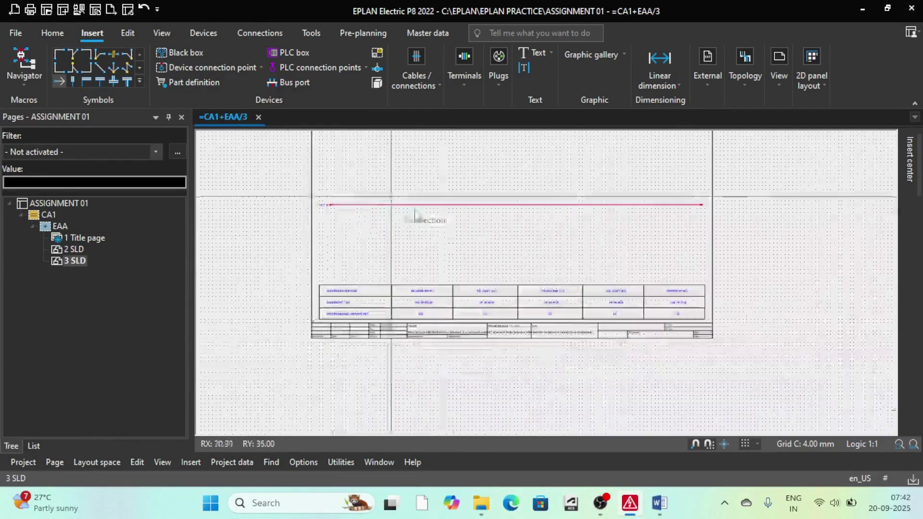
Insert the single-line LINE macro, Variant A, on the busbar above the INCOMER SUPPLY column at RX 29.00, RY 38.00, using the Number insertion mode.
scroll(406, 239, "down", 2)
scroll(431, 306, "up", 2)
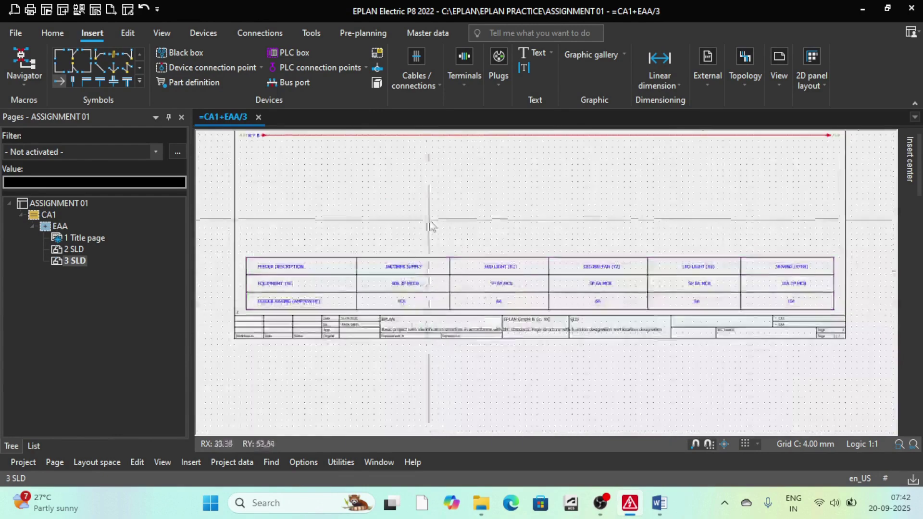
scroll(429, 223, "down", 2)
scroll(413, 202, "up", 3)
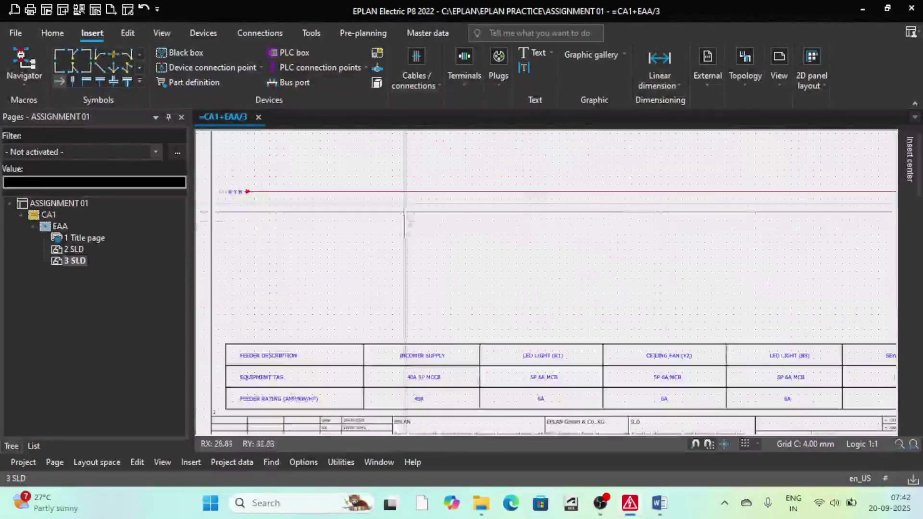
right_click(403, 247)
left_click(402, 268)
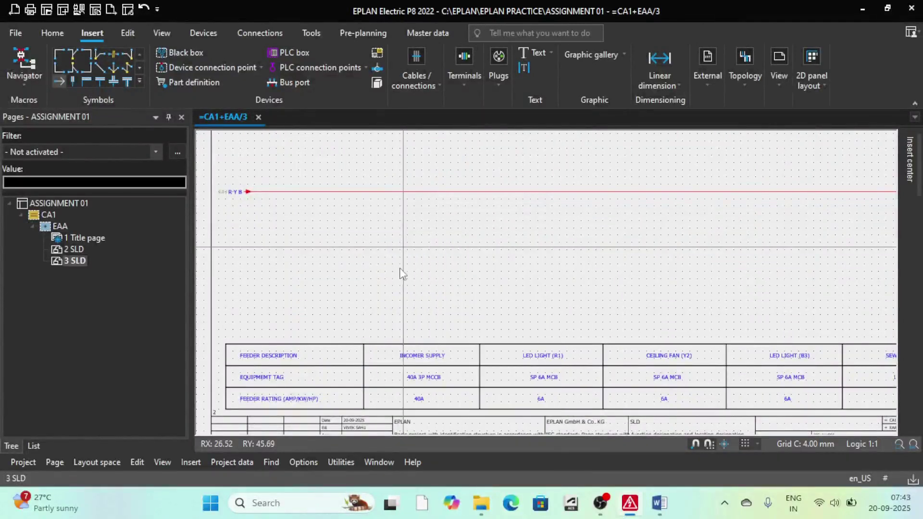
left_click(190, 462)
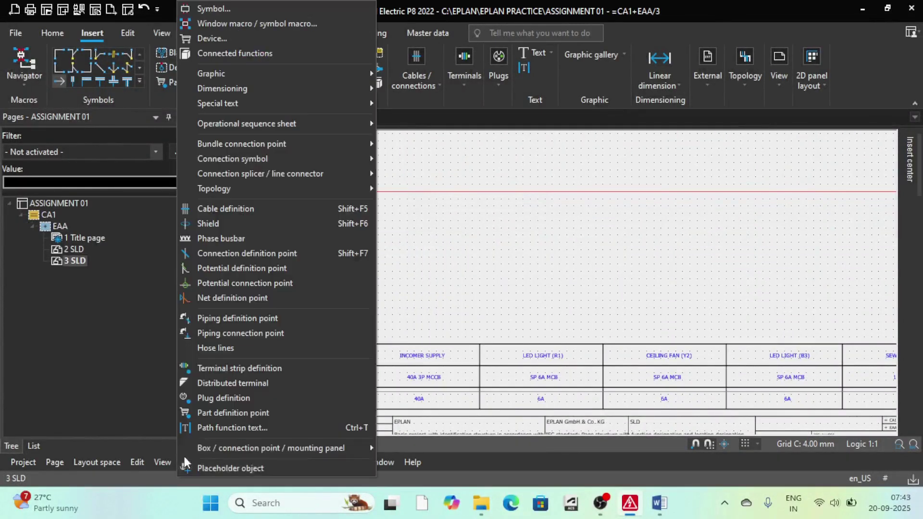
left_click(263, 25)
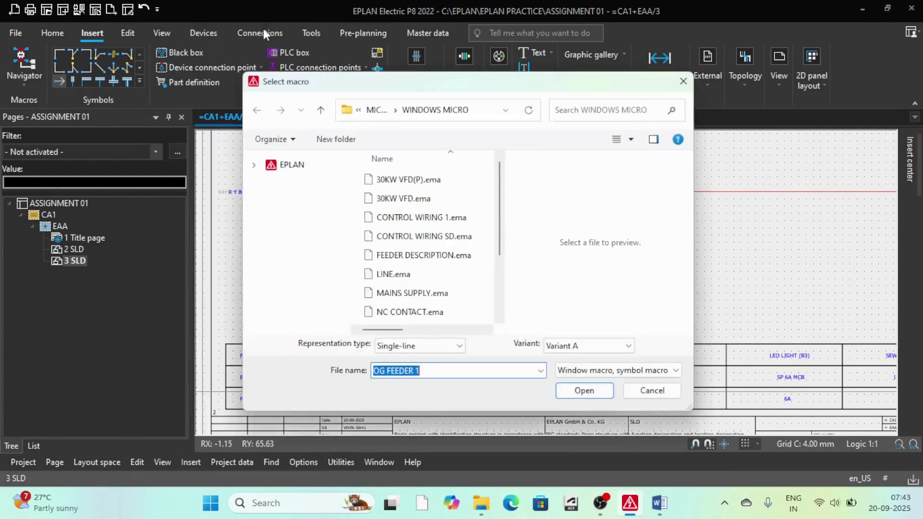
left_click(374, 276)
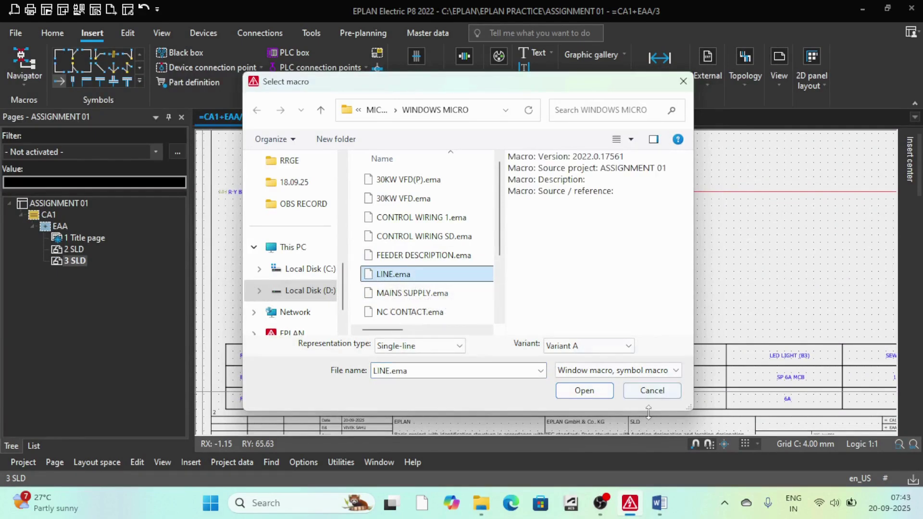
left_click(590, 396)
scroll(425, 216, "up", 2)
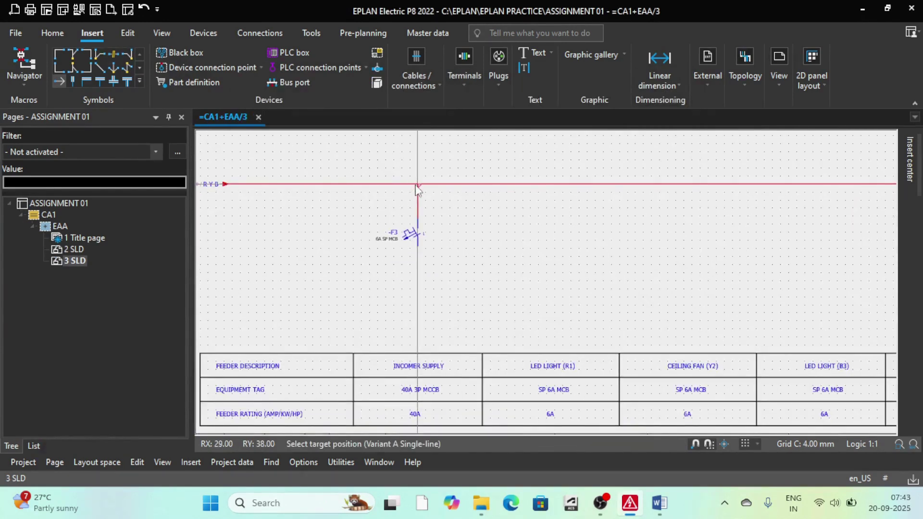
left_click(418, 188)
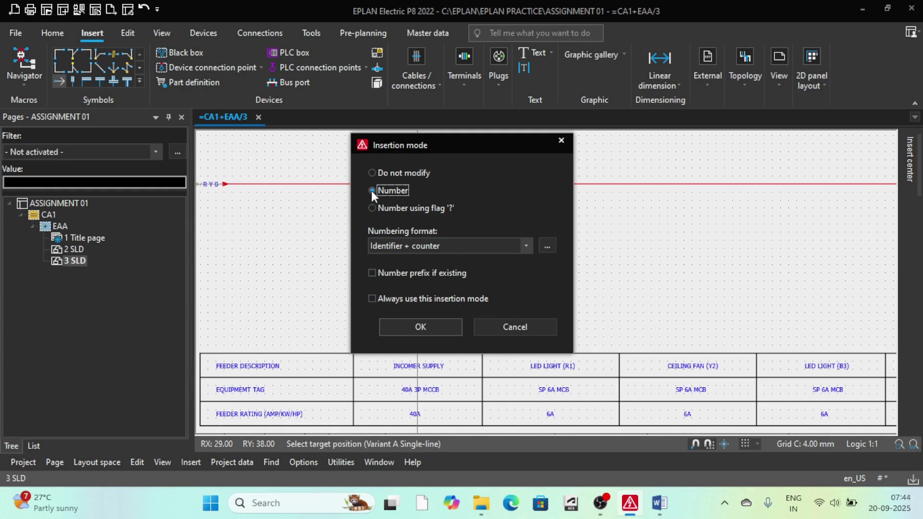
left_click(419, 328)
Finish the macro placement and examine the device tag of the inserted 6A SP MCB on page 3.
scroll(388, 291, "up", 2)
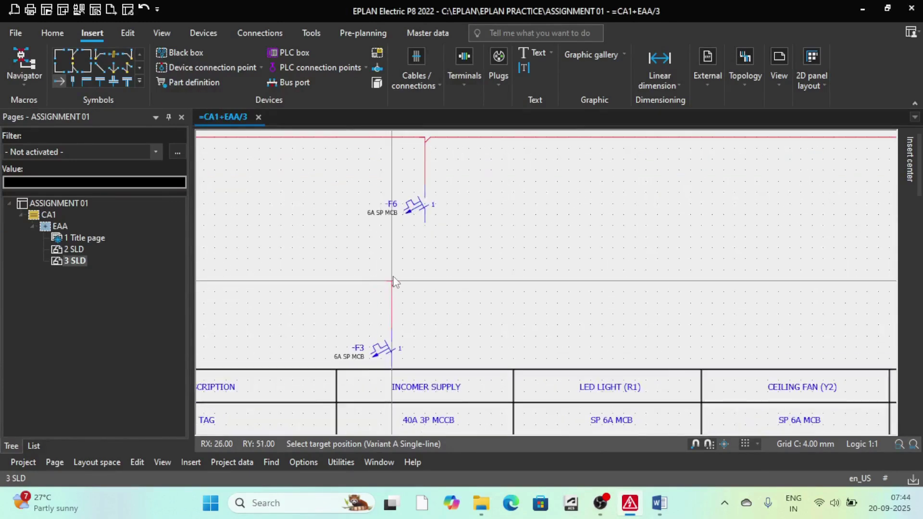
scroll(403, 271, "down", 3)
scroll(434, 239, "up", 5)
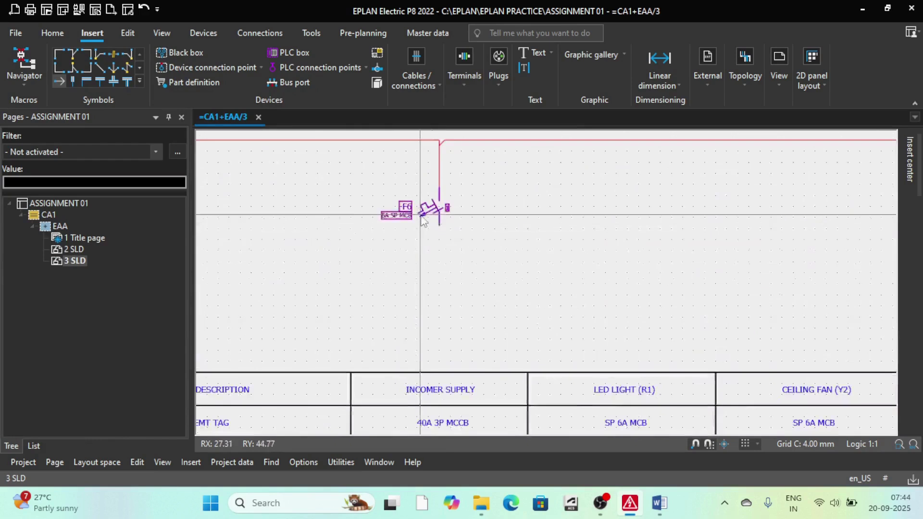
scroll(406, 202, "down", 4)
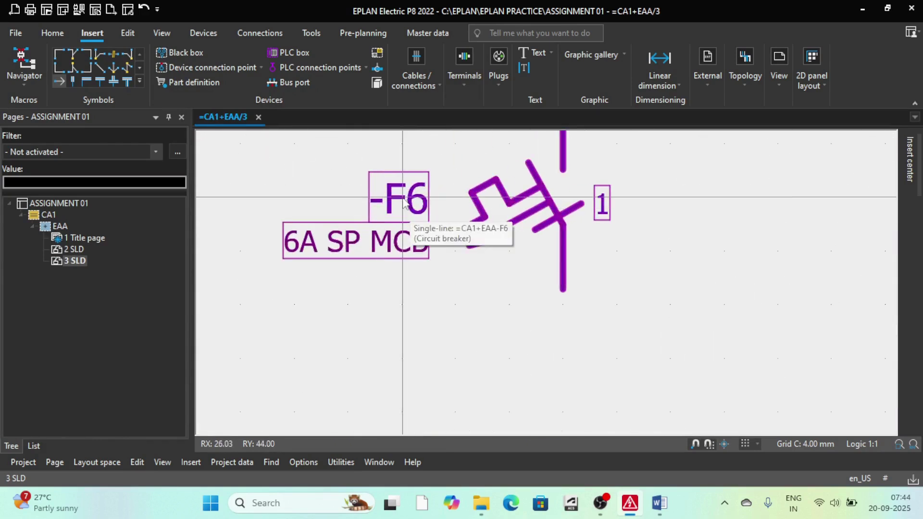
scroll(390, 211, "down", 2)
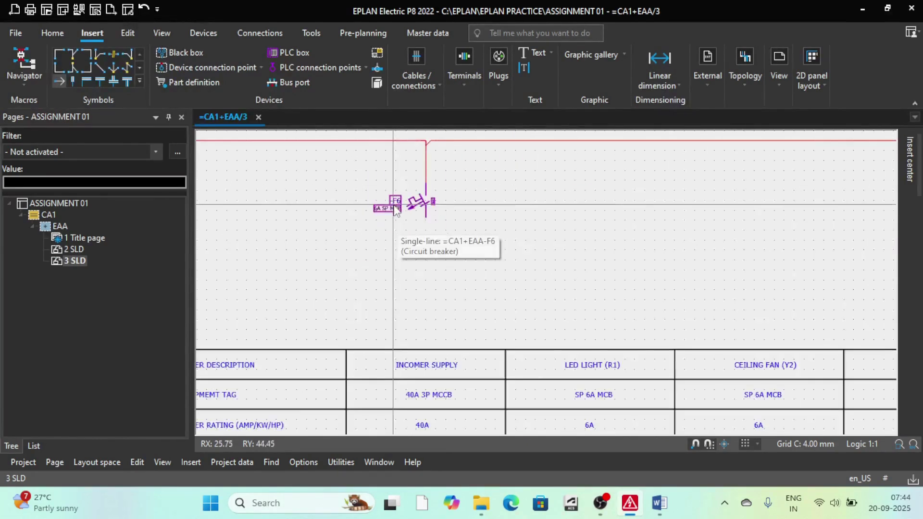
scroll(390, 212, "up", 2)
scroll(390, 212, "down", 2)
Open page 2 SLD and check the device tags of the feeder MCBs and the MCB feeding the indicator lamps.
left_click(67, 249)
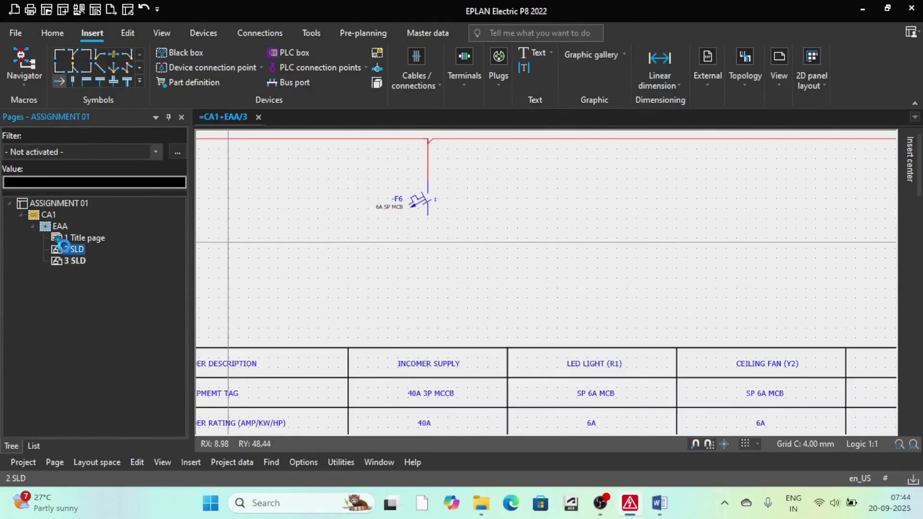
scroll(601, 225, "down", 5)
scroll(601, 225, "up", 5)
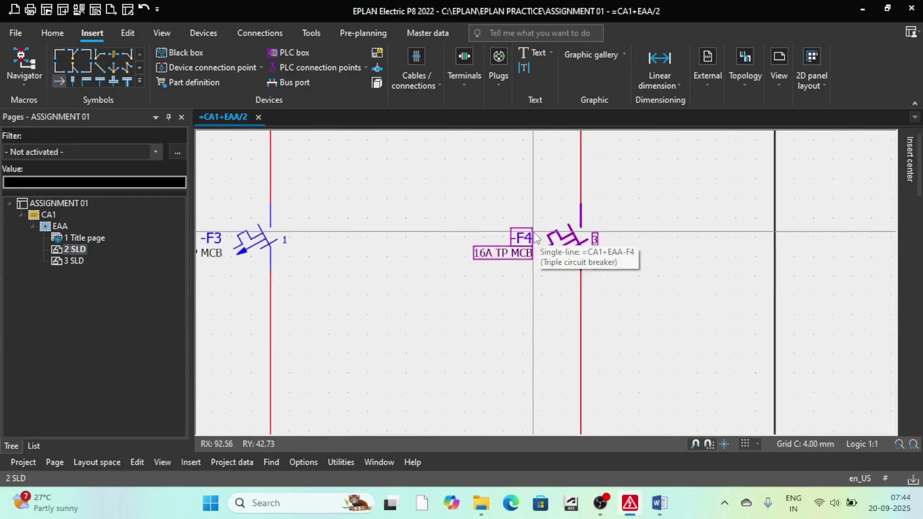
scroll(550, 243, "down", 2)
scroll(550, 242, "down", 3)
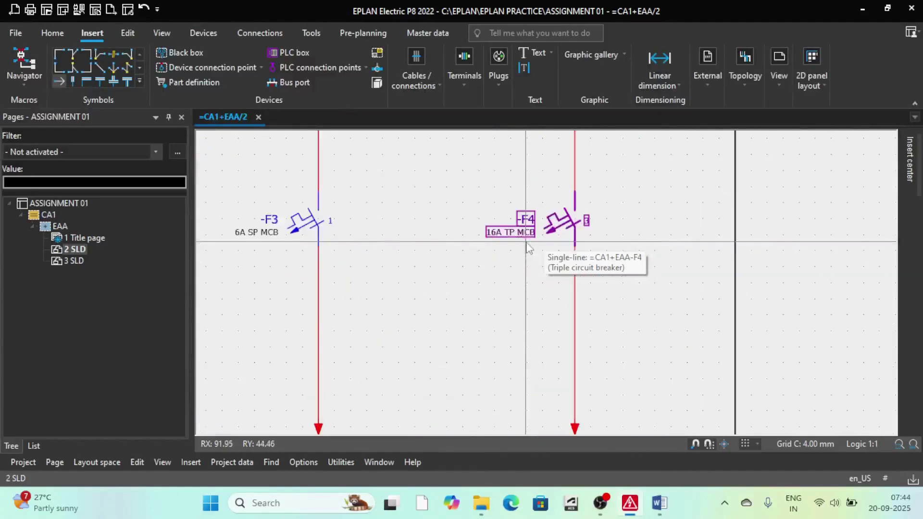
scroll(528, 248, "down", 4)
scroll(346, 174, "up", 4)
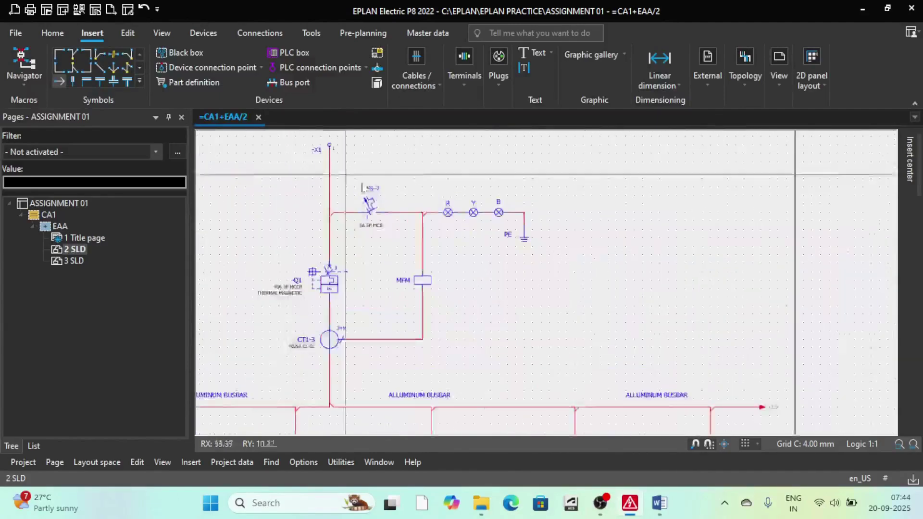
scroll(368, 185, "up", 4)
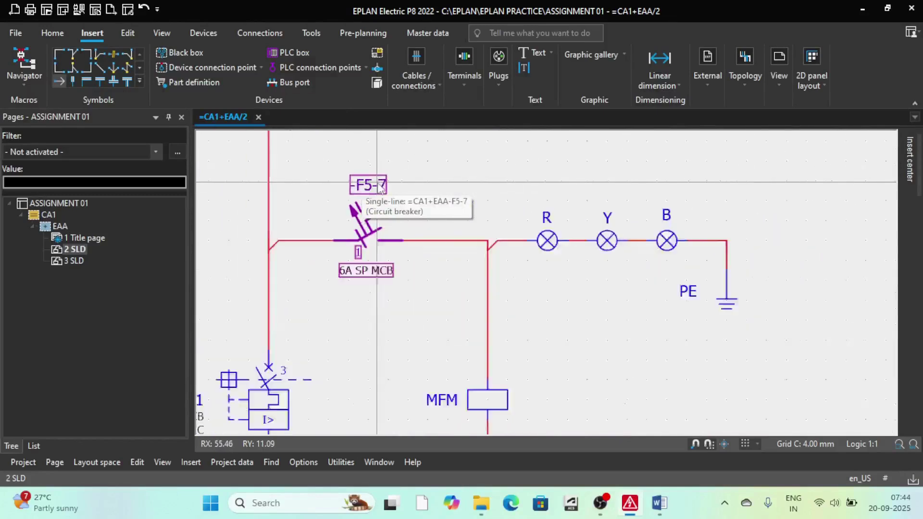
scroll(379, 187, "up", 2)
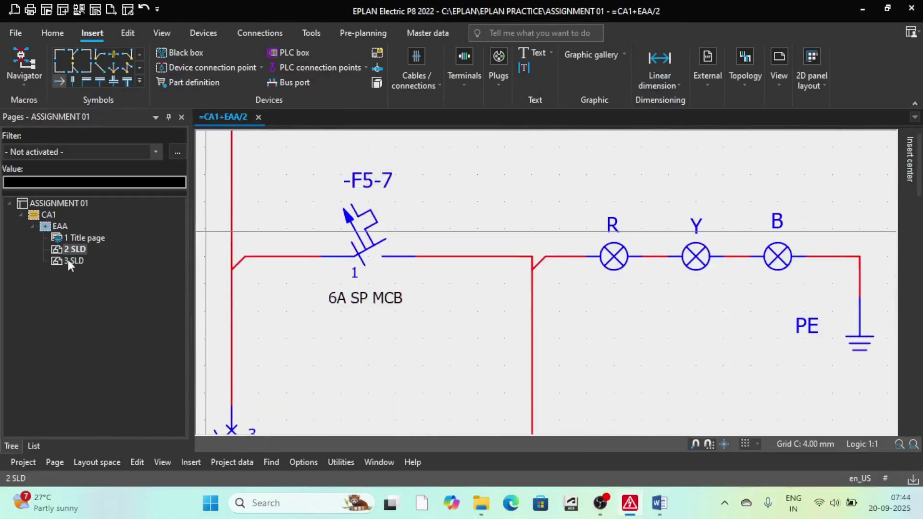
Return to page 3 SLD and undo the insertion of the LINE macro.
scroll(347, 216, "down", 5)
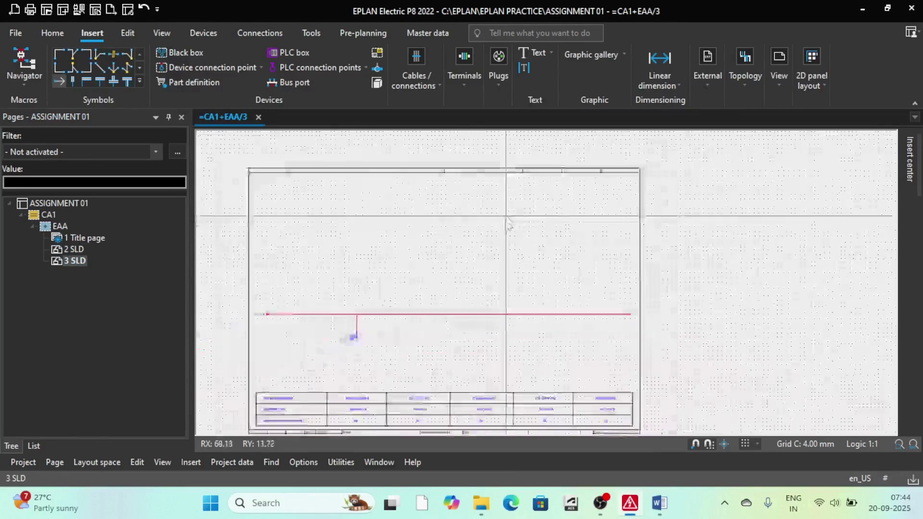
scroll(392, 323, "up", 3)
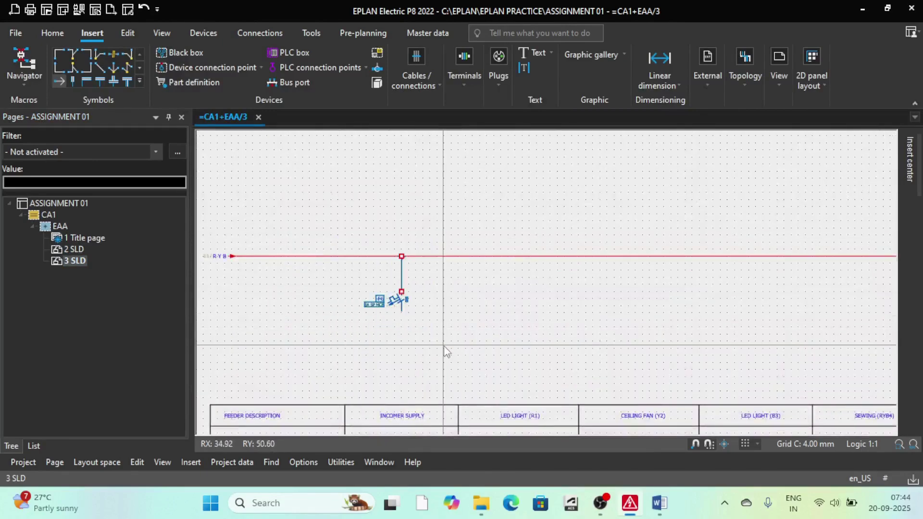
key("ctrl+z")
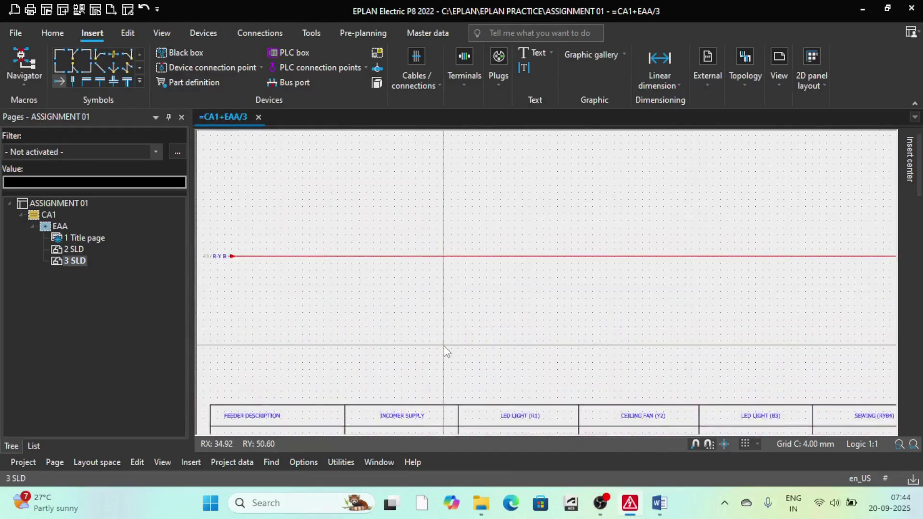
Delete the 6A SP MCB feeding the indicator lamps on page 2 SLD.
left_click(72, 249)
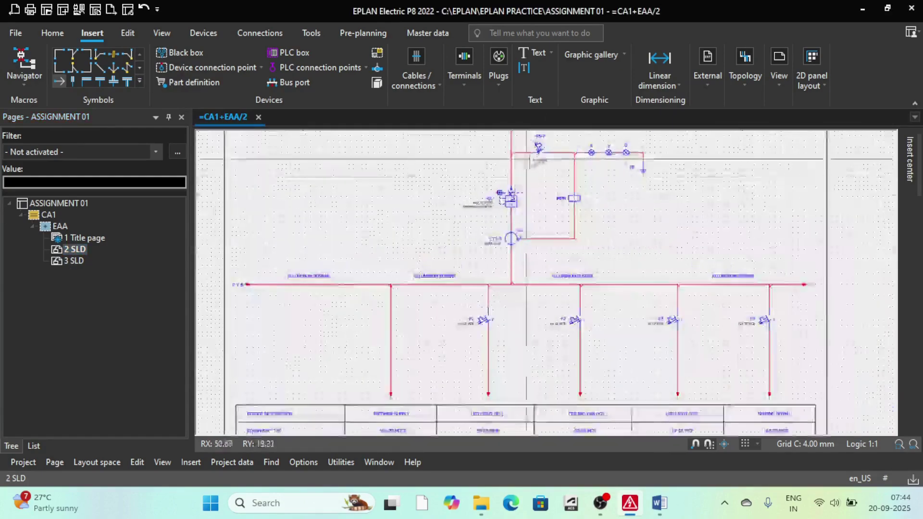
scroll(530, 163, "down", 2)
scroll(505, 166, "up", 6)
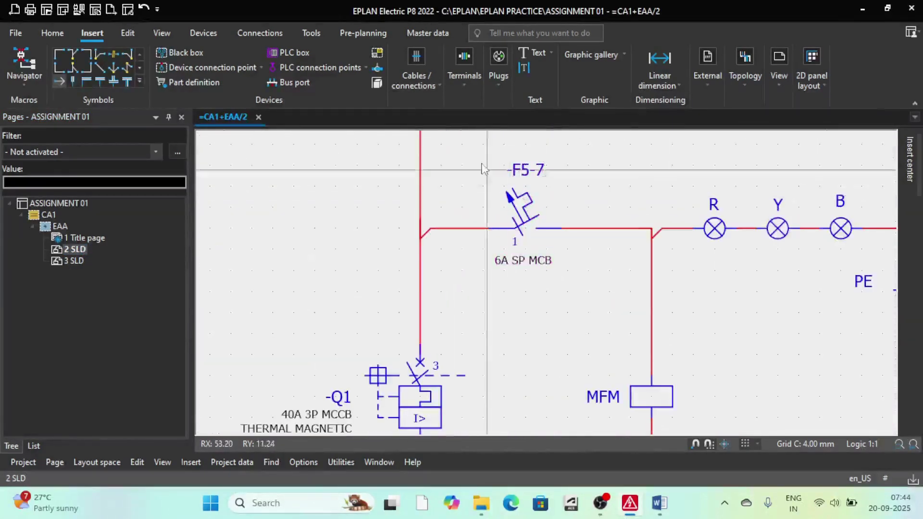
left_click_drag(465, 139, 572, 313)
key("Delete")
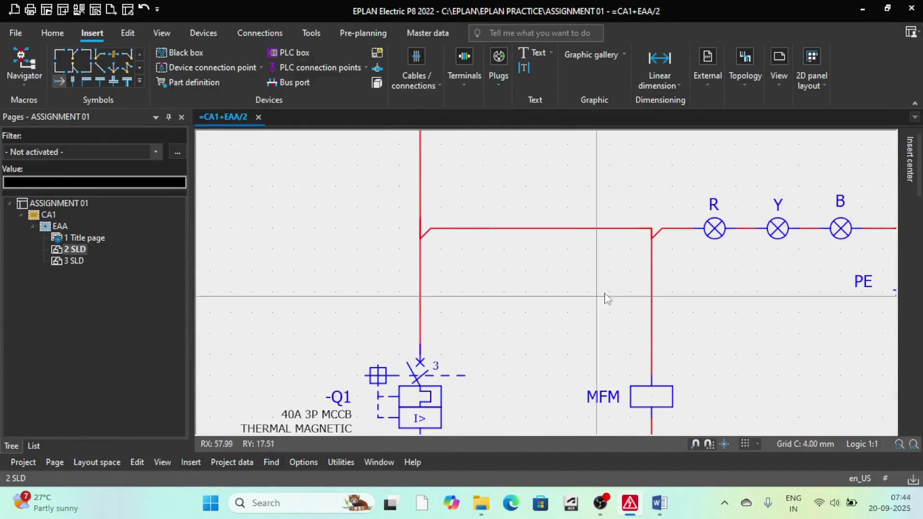
Insert an FA1 circuit breaker on the lamp branch at RX 55.00, RY 14.00, with displayed DT -F5-F7 and technical characteristics 6A SP MCB.
left_click(915, 183)
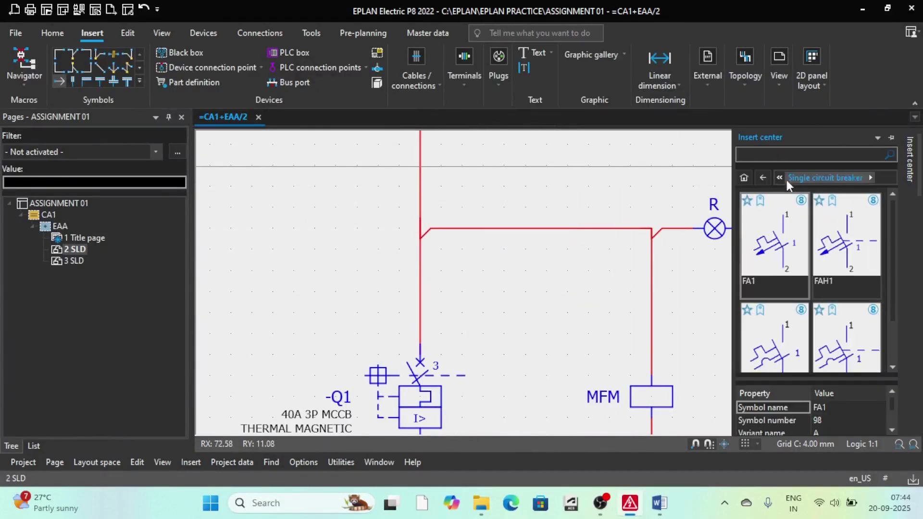
scroll(492, 203, "up", 1)
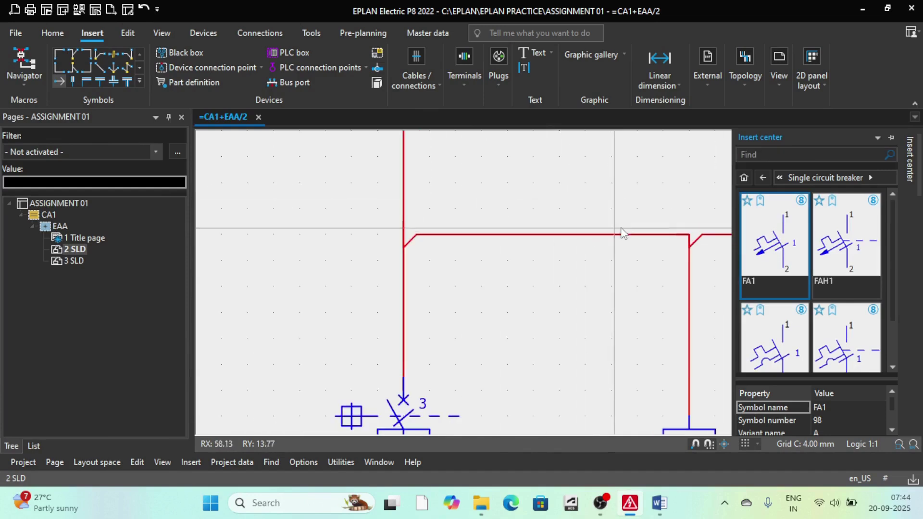
double_click(758, 236)
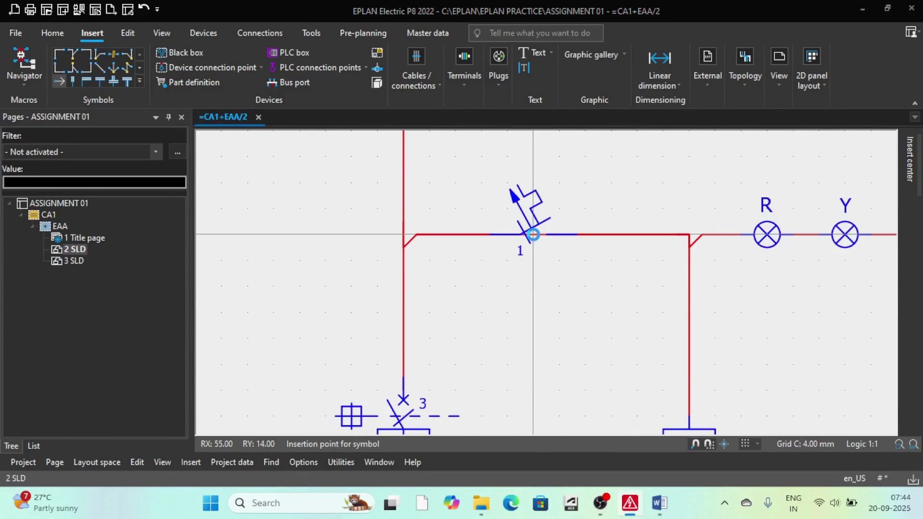
left_click(533, 234)
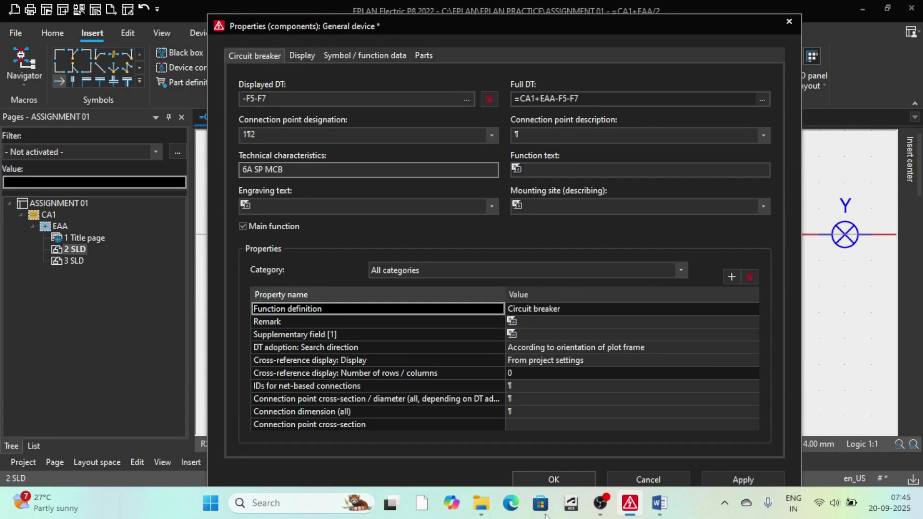
left_click(554, 480)
Move the new breaker's 6A SP MCB text up to just beneath its symbol.
scroll(491, 317, "up", 3)
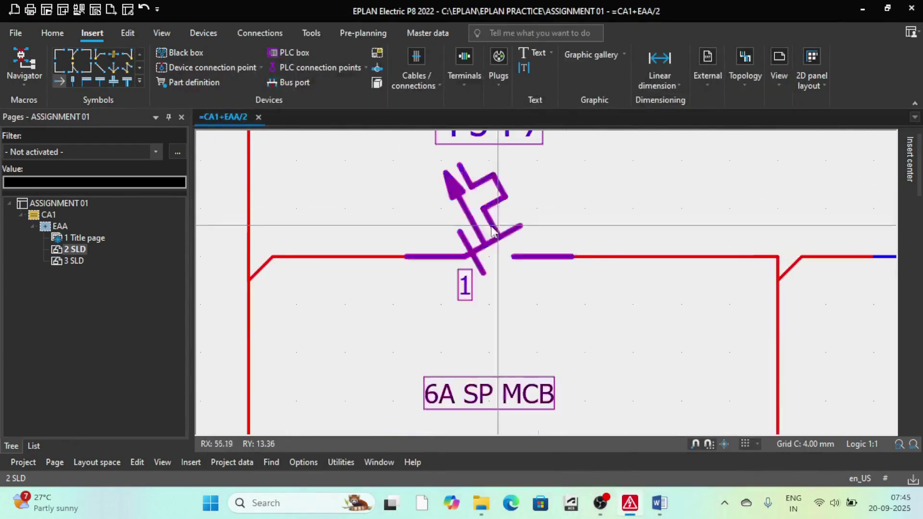
scroll(491, 317, "up", 1)
left_click_drag(347, 278, 604, 376)
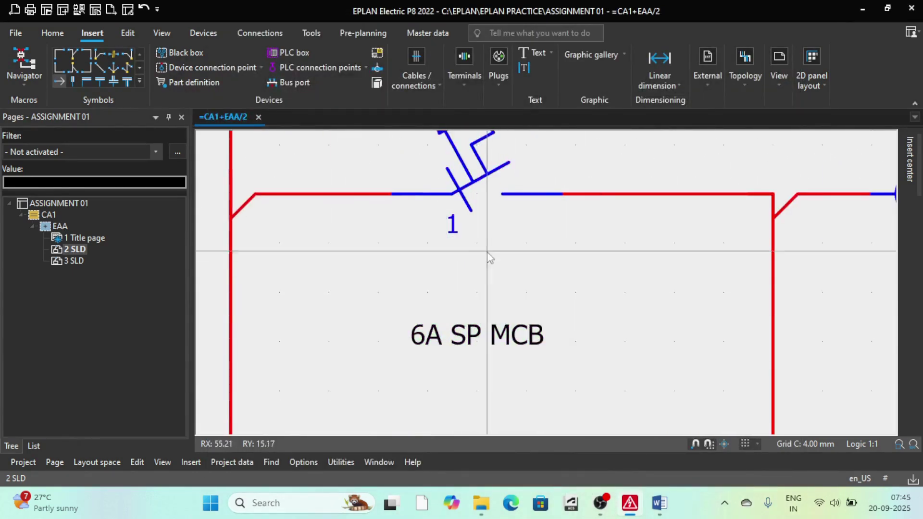
left_click(443, 199)
right_click(519, 193)
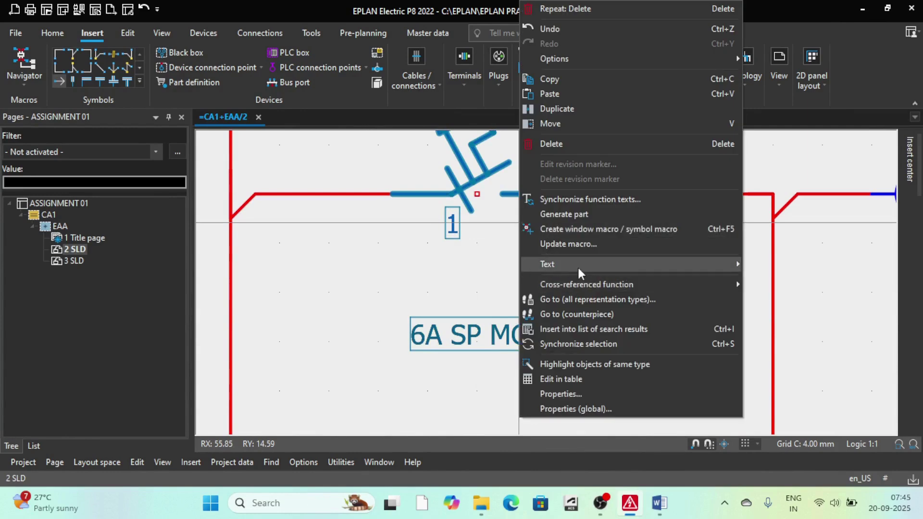
left_click(789, 263)
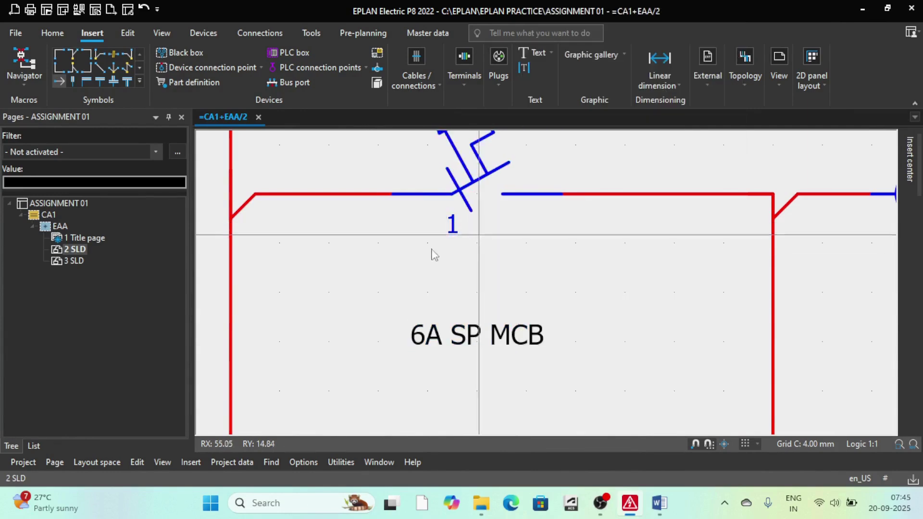
left_click(462, 329)
left_click(453, 249)
scroll(403, 243, "down", 5)
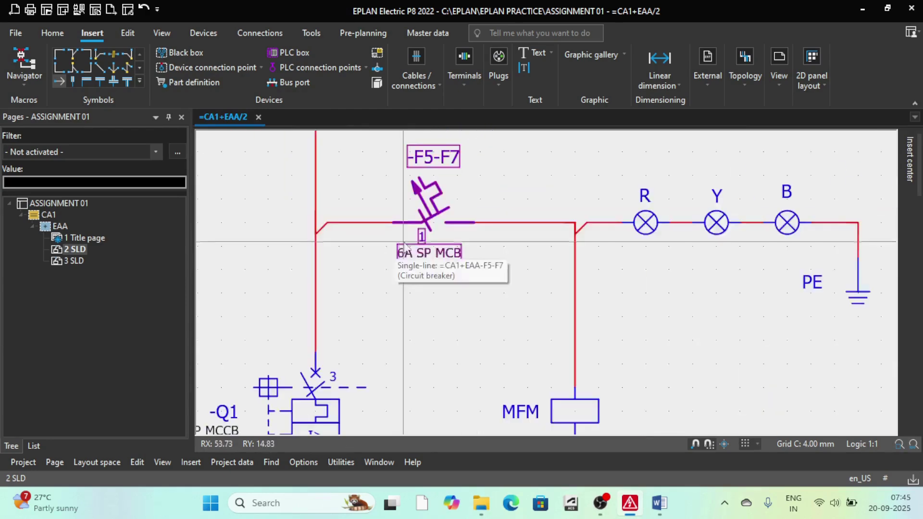
scroll(427, 200, "up", 3)
scroll(405, 191, "up", 2)
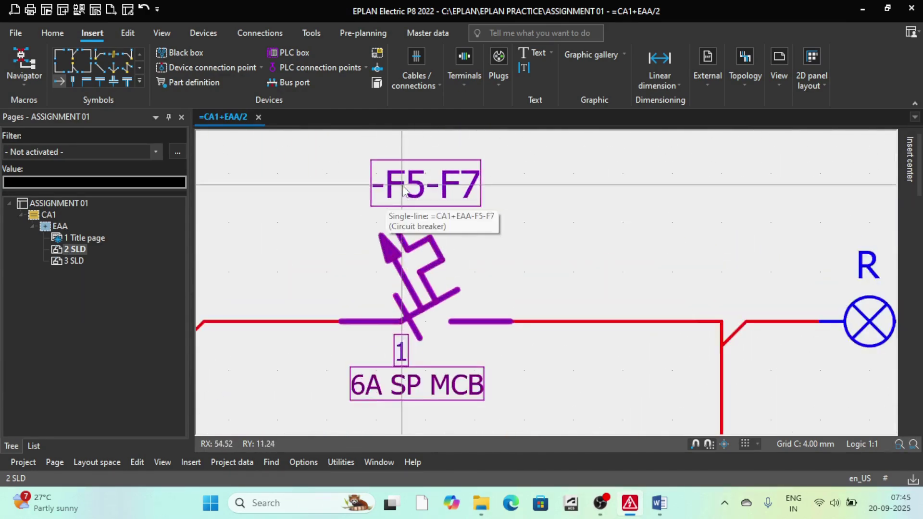
scroll(395, 194, "down", 6)
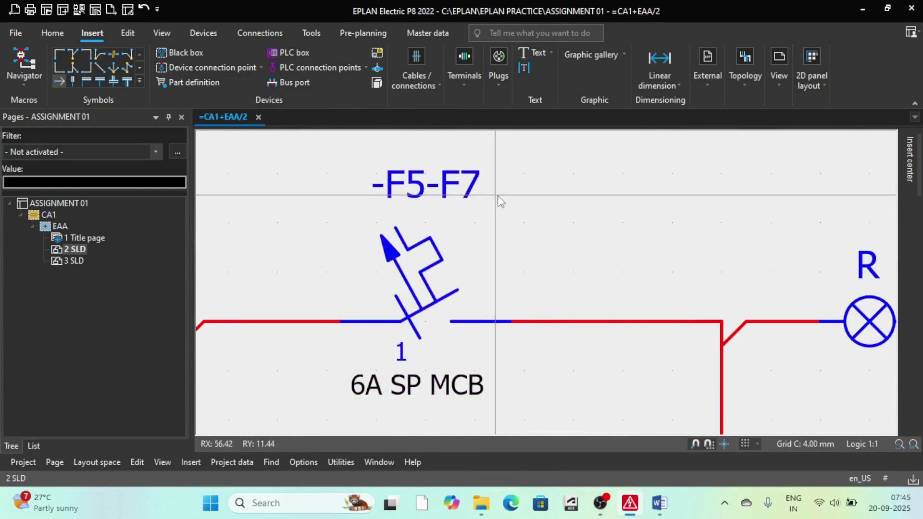
Insert the single-line LINE macro, Variant A, on page 3's busbar at RX 29.00, RY 38.00, using the Number insertion mode.
left_click(74, 261)
scroll(324, 338, "down", 2)
scroll(433, 300, "up", 4)
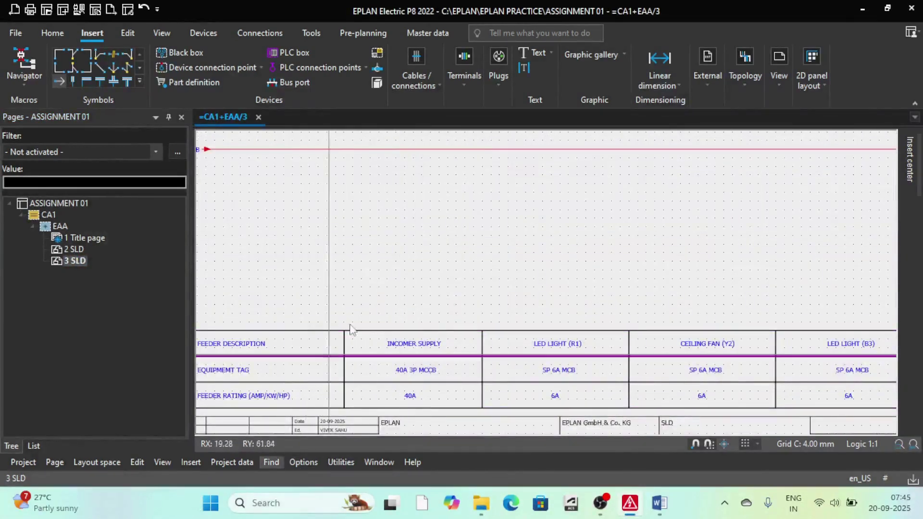
left_click(190, 462)
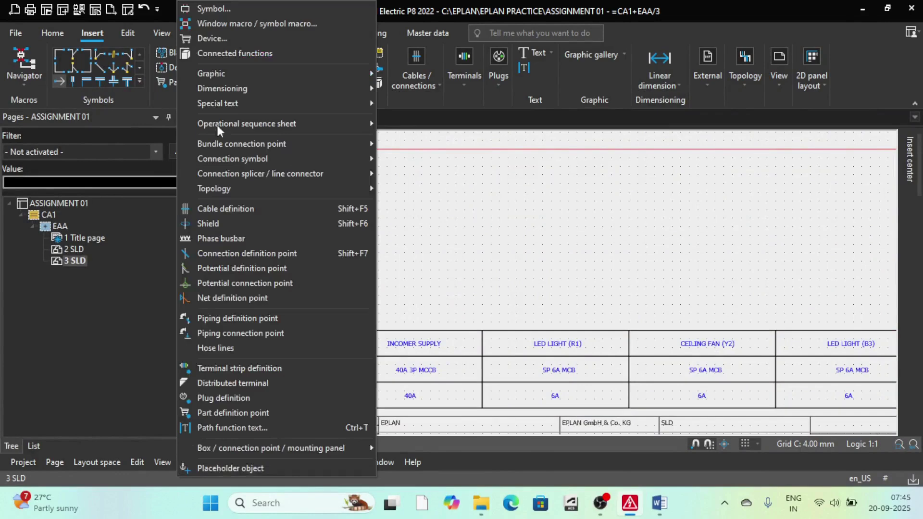
left_click(229, 25)
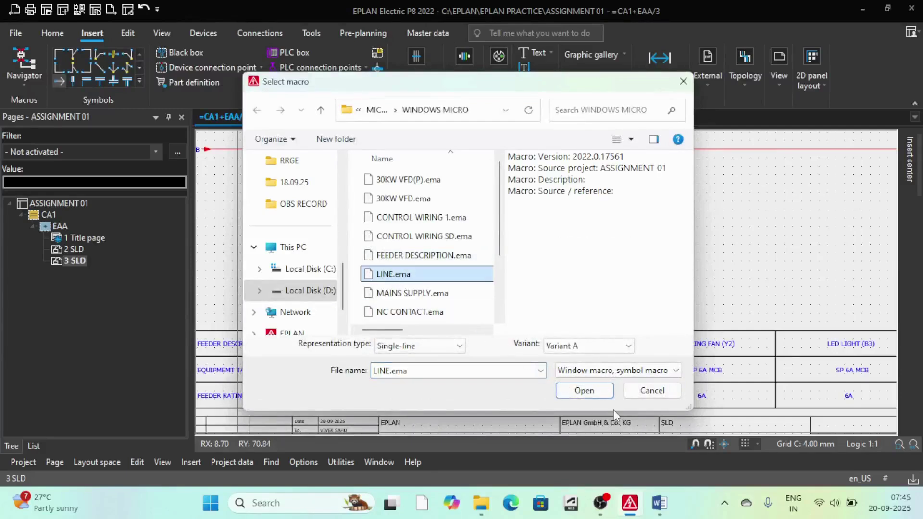
left_click(584, 391)
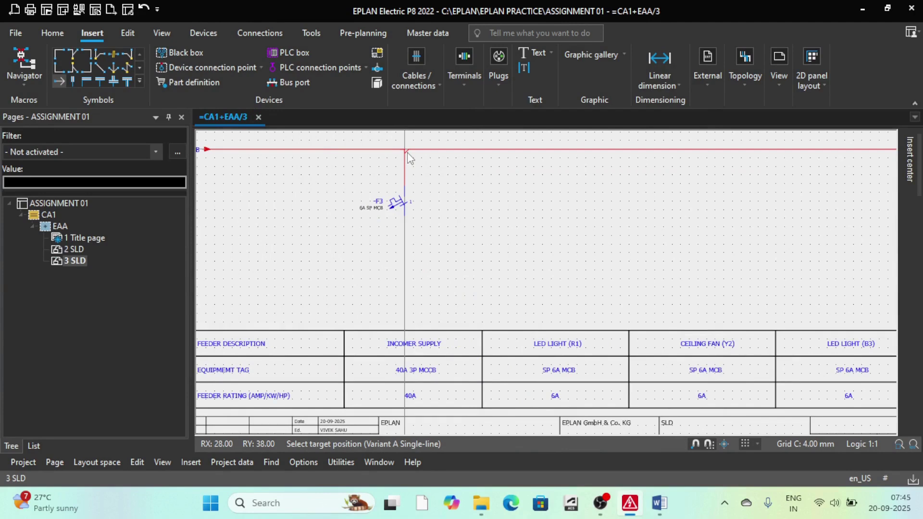
left_click(413, 149)
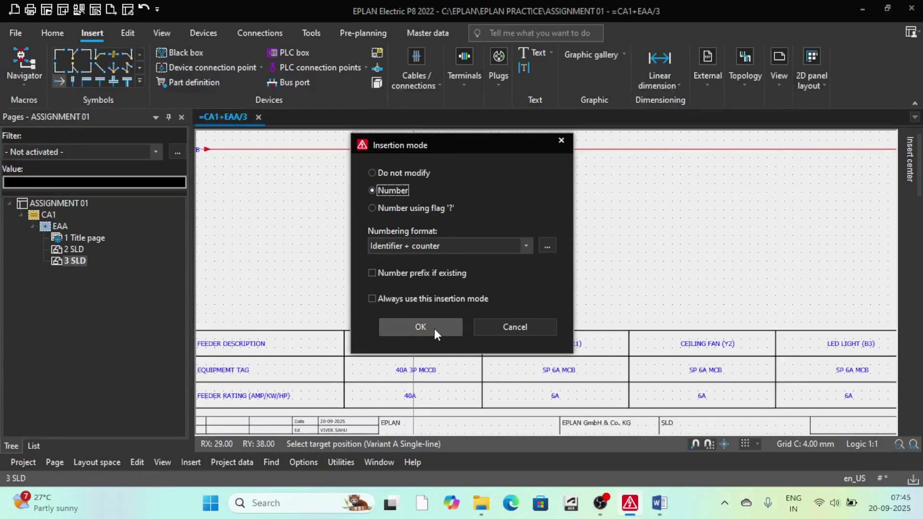
left_click(420, 327)
scroll(444, 212, "up", 4)
key("Escape")
Compare the device tag of the inserted MCB on page 3 with the tag of the lamp-feeding MCB on page 2.
scroll(402, 187, "up", 2)
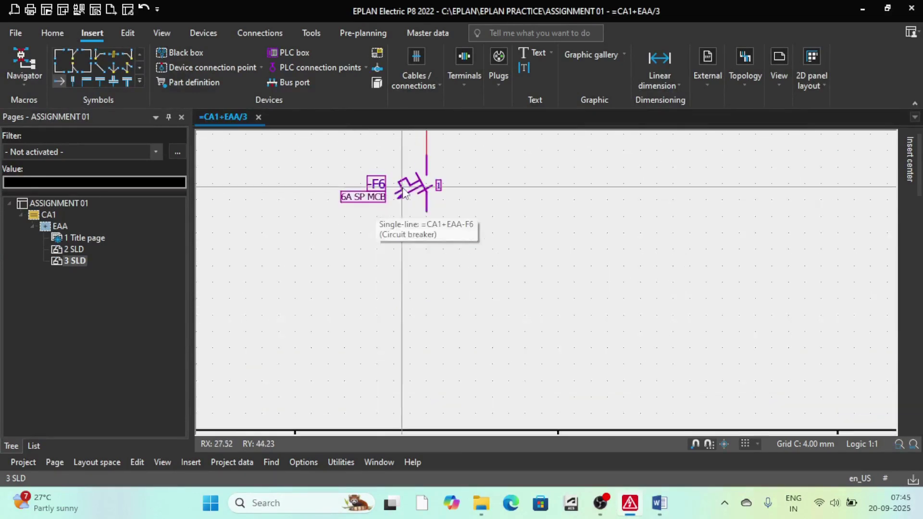
scroll(406, 214, "down", 7)
scroll(377, 204, "up", 5)
scroll(385, 207, "up", 3)
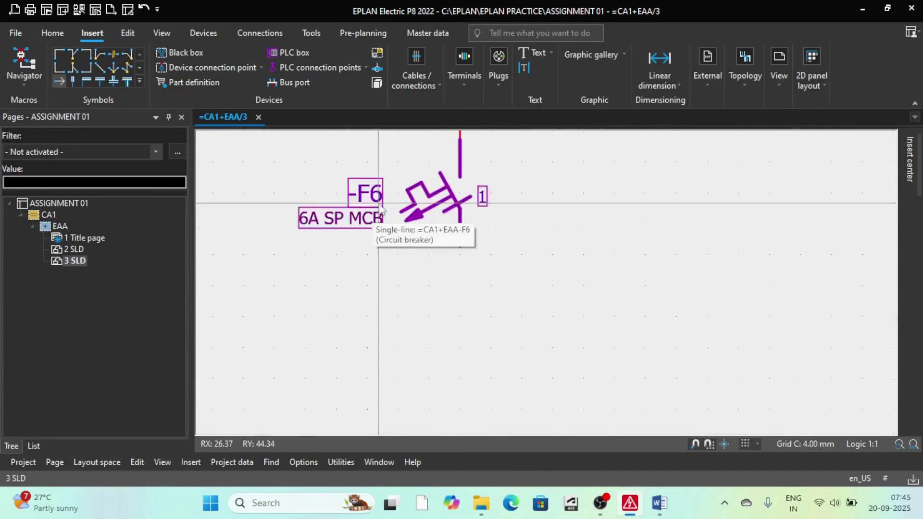
left_click(68, 249)
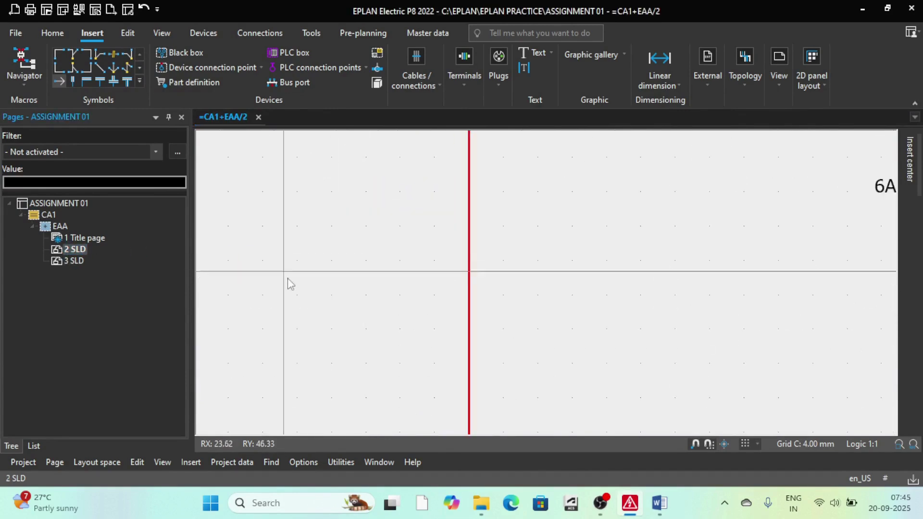
scroll(288, 278, "down", 8)
scroll(495, 166, "up", 7)
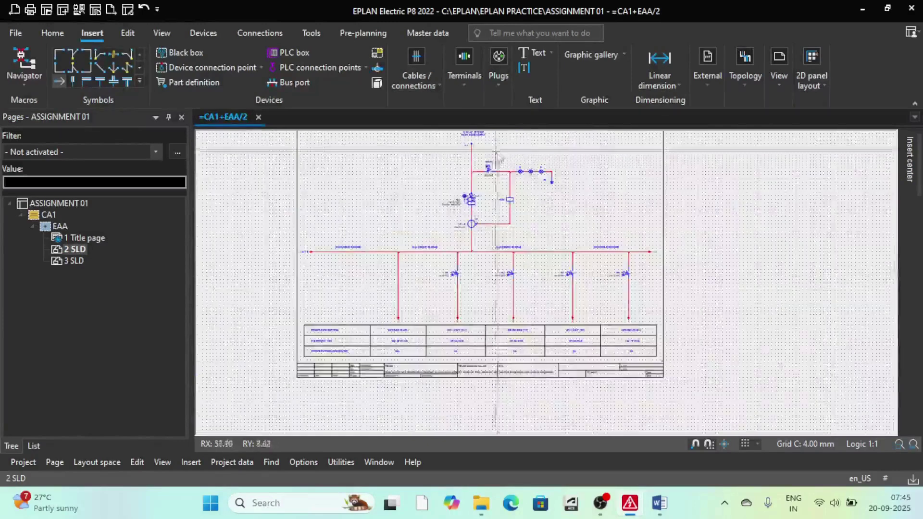
scroll(494, 165, "up", 3)
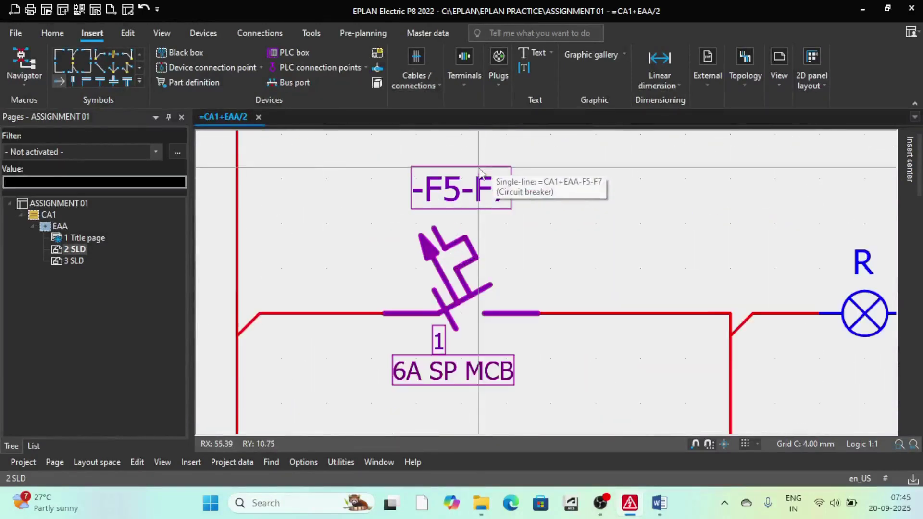
scroll(495, 166, "down", 2)
scroll(413, 194, "up", 4)
scroll(413, 194, "down", 2)
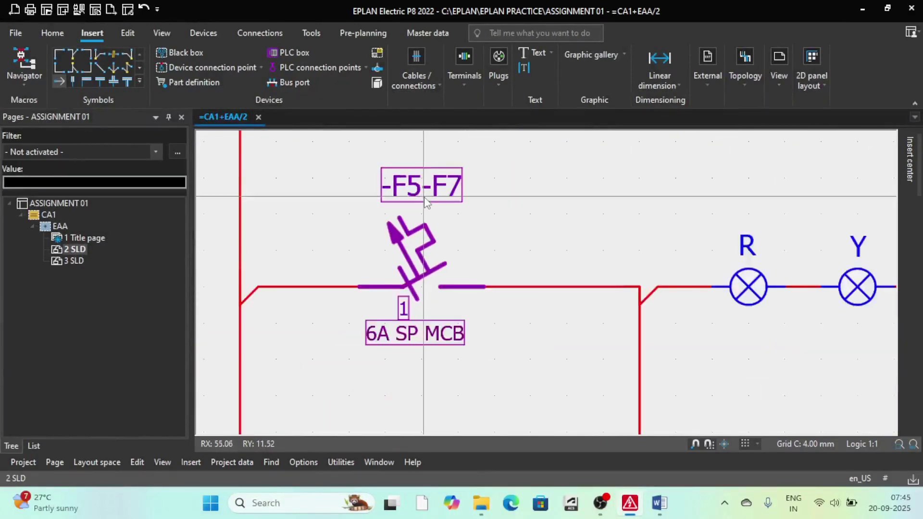
scroll(439, 181, "up", 4)
scroll(450, 184, "down", 2)
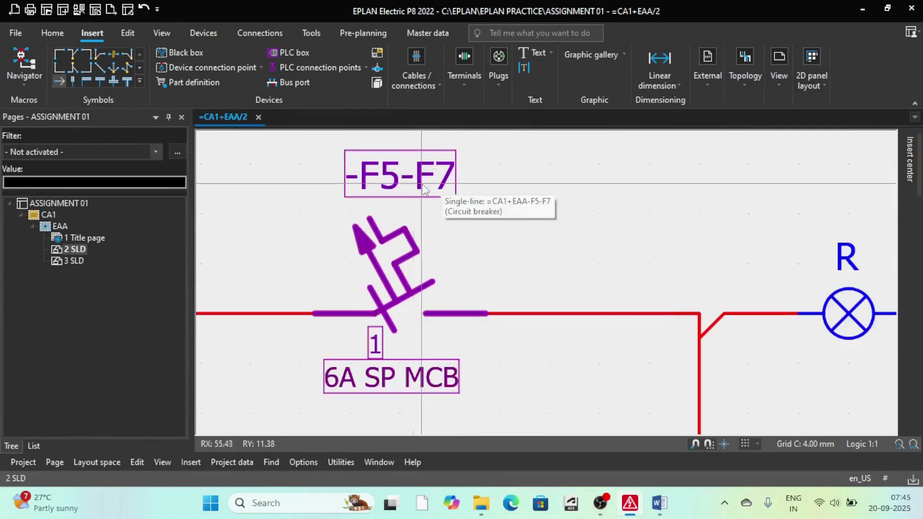
scroll(432, 182, "up", 1)
scroll(432, 183, "down", 2)
scroll(431, 185, "up", 1)
scroll(431, 185, "up", 1)
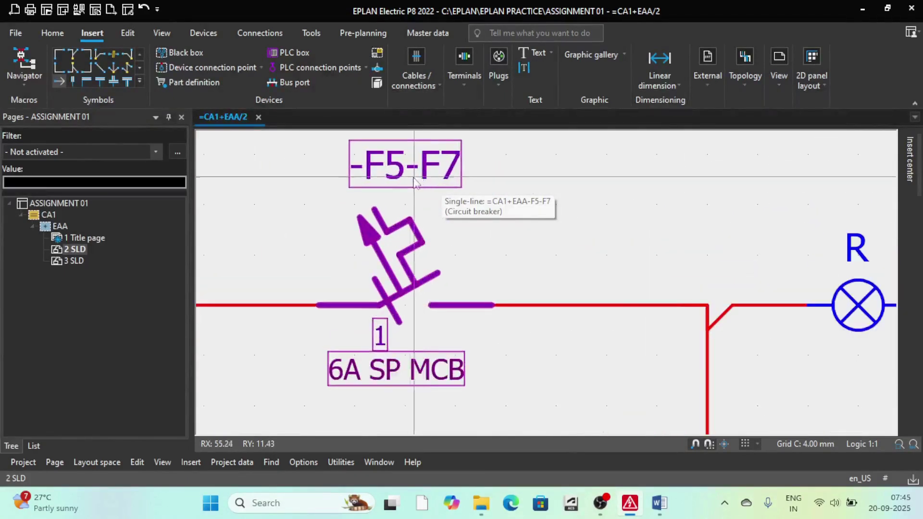
scroll(431, 185, "down", 3)
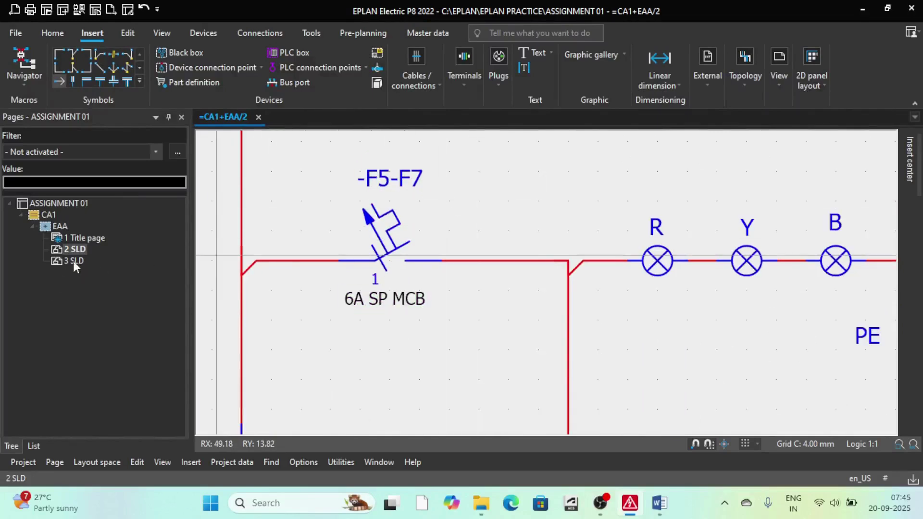
scroll(367, 195, "up", 3)
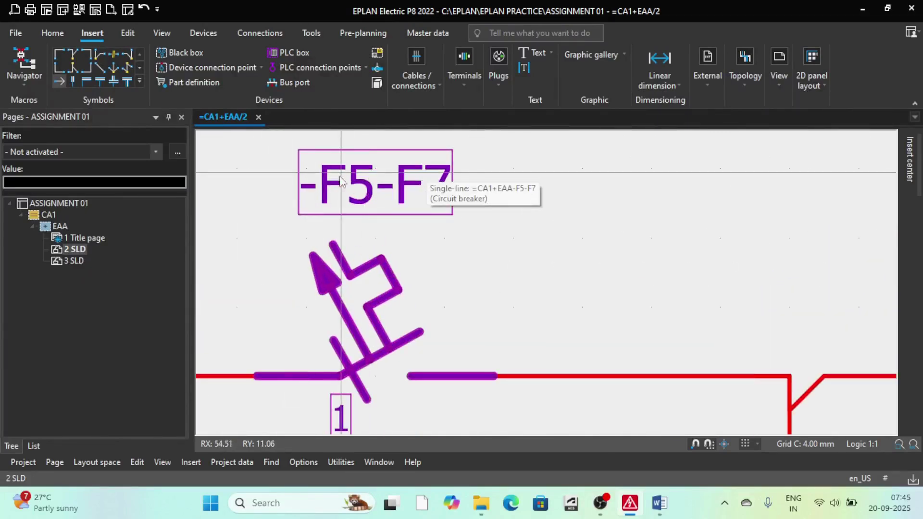
scroll(380, 186, "down", 1)
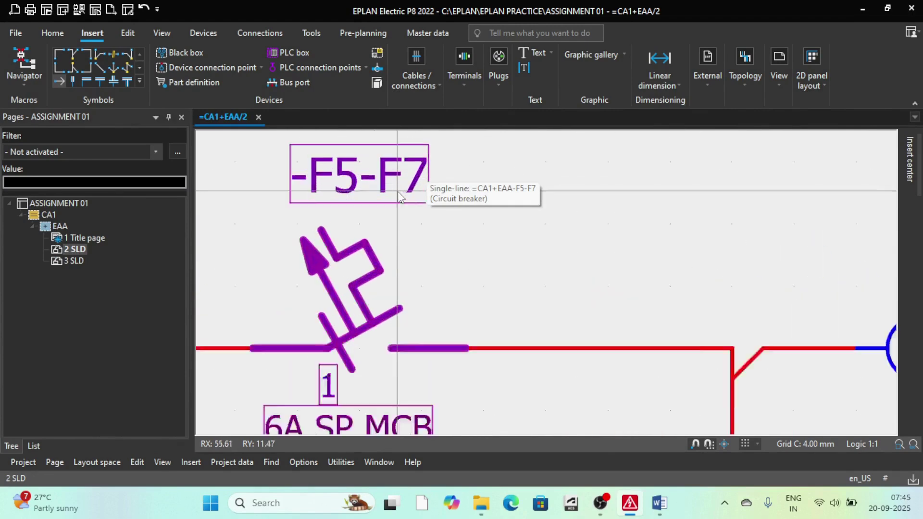
scroll(395, 187, "up", 1)
scroll(406, 173, "down", 3)
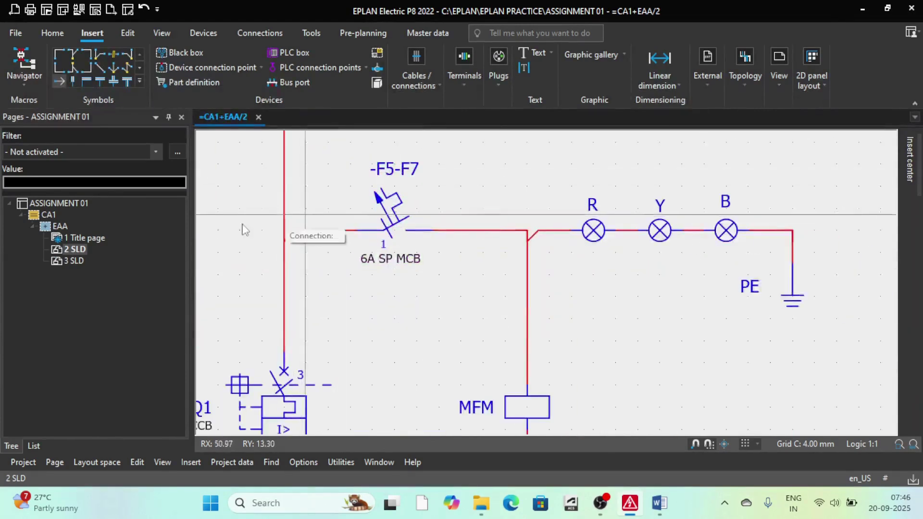
left_click(284, 231)
Return to page 3 SLD and examine the inserted feeder's position relative to the INCOMER SUPPLY column and the feeder table.
left_click(74, 260)
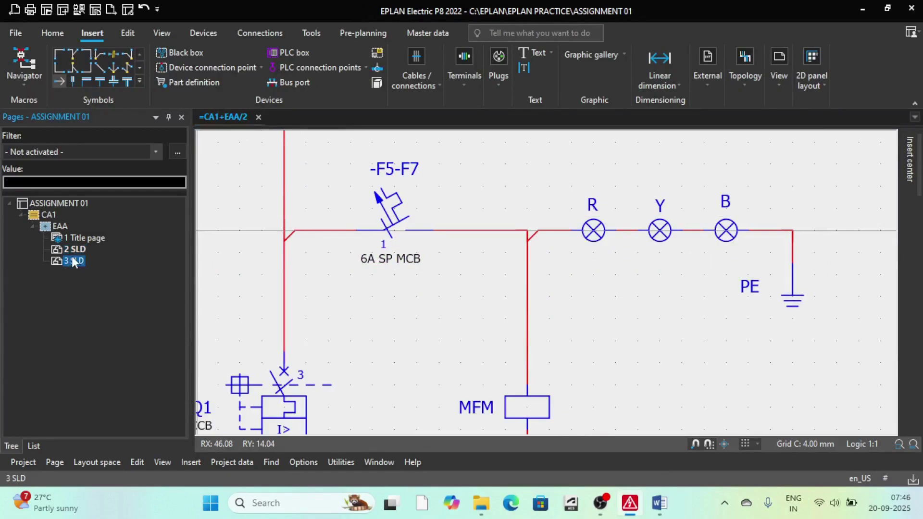
scroll(502, 197, "down", 5)
scroll(444, 235, "up", 6)
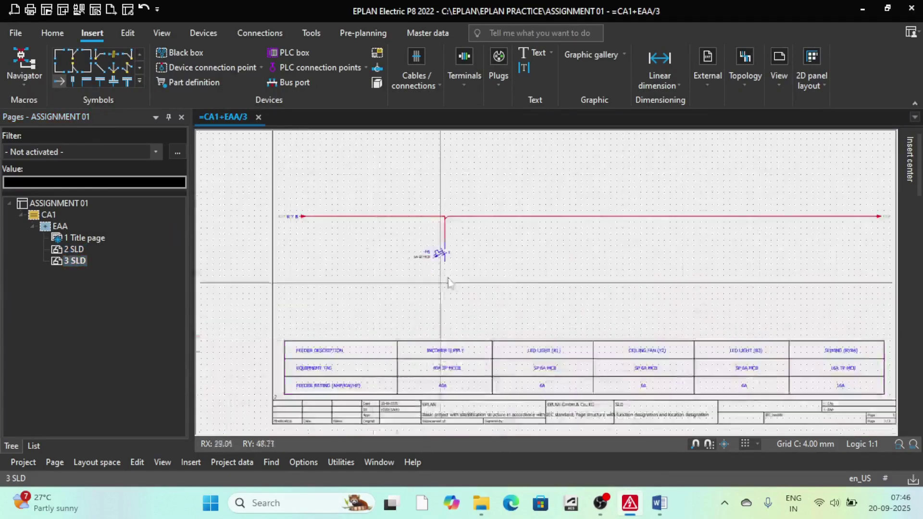
scroll(435, 236, "down", 4)
scroll(446, 319, "up", 3)
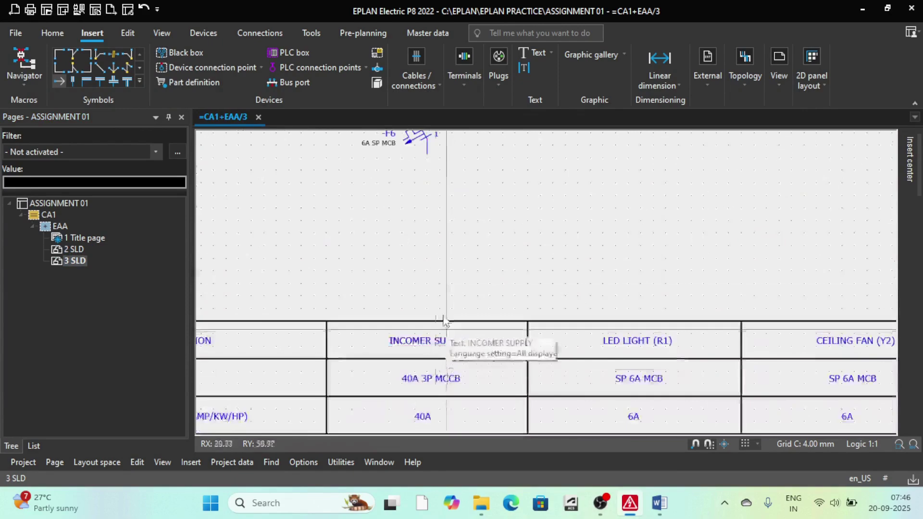
scroll(439, 283, "down", 3)
scroll(428, 271, "up", 1)
scroll(429, 272, "up", 1)
scroll(430, 260, "down", 3)
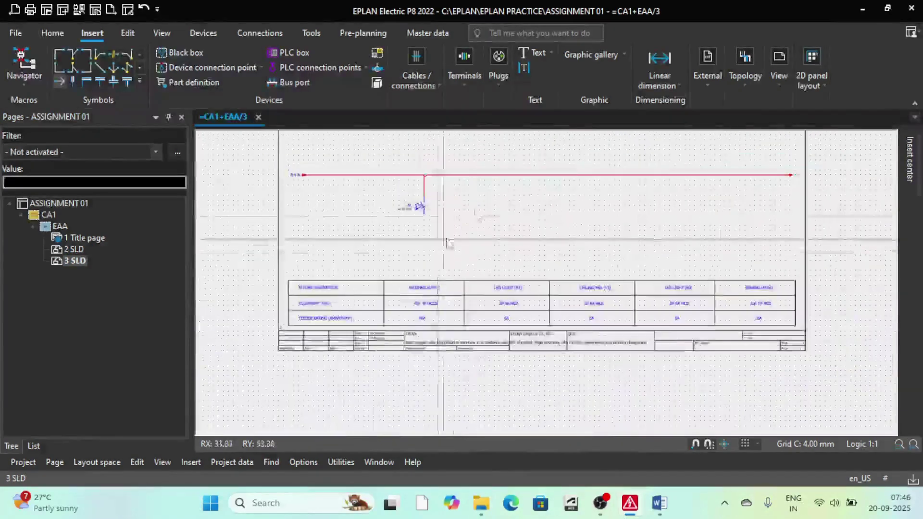
scroll(432, 241, "up", 3)
scroll(430, 237, "down", 2)
scroll(423, 241, "up", 1)
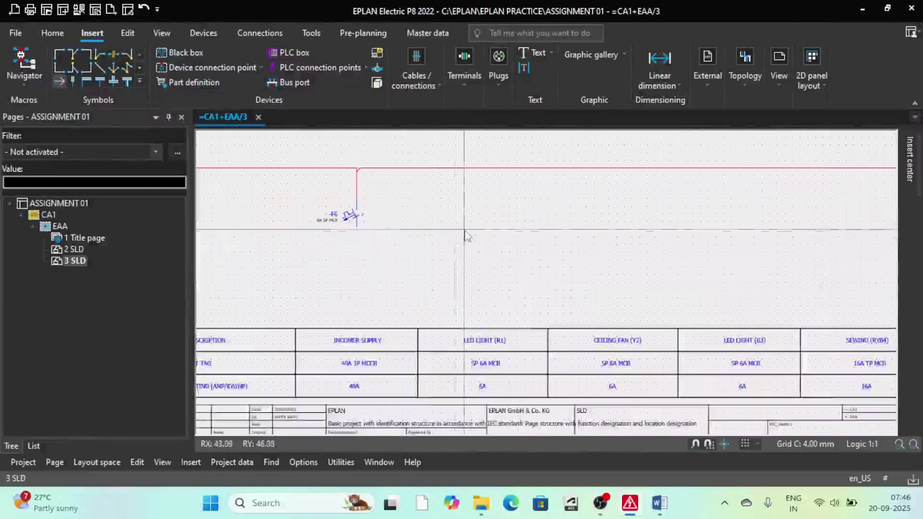
left_click_drag(286, 151, 372, 231)
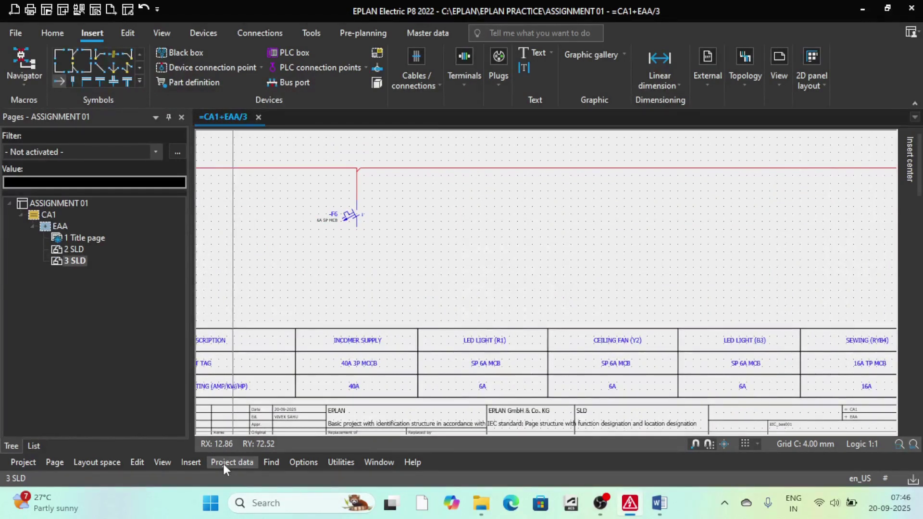
left_click(191, 460)
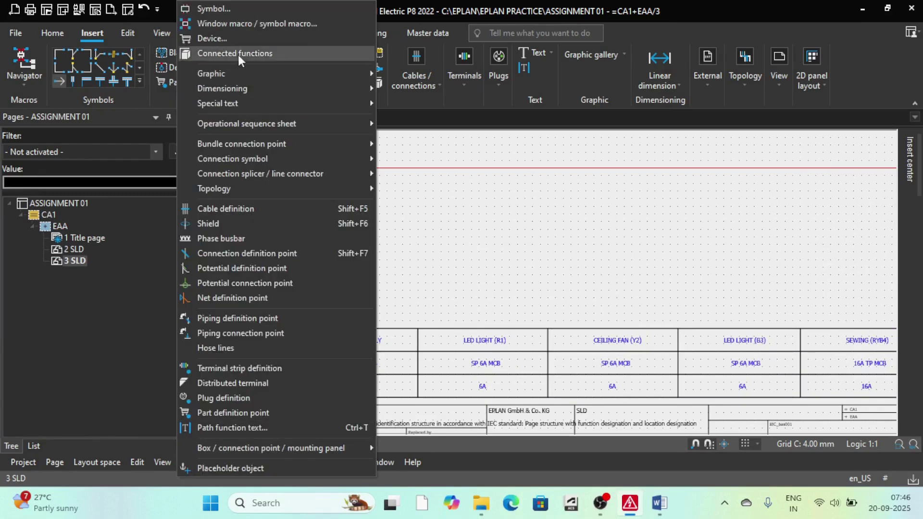
left_click(243, 24)
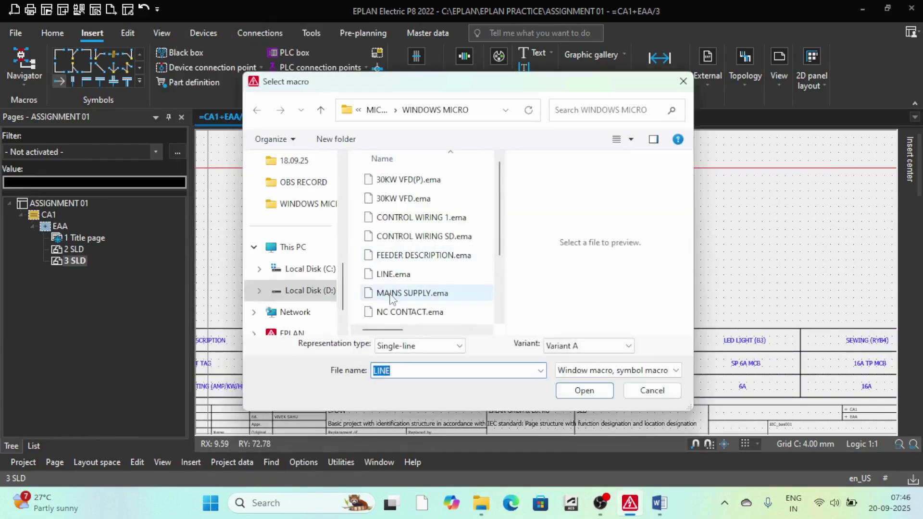
left_click(584, 390)
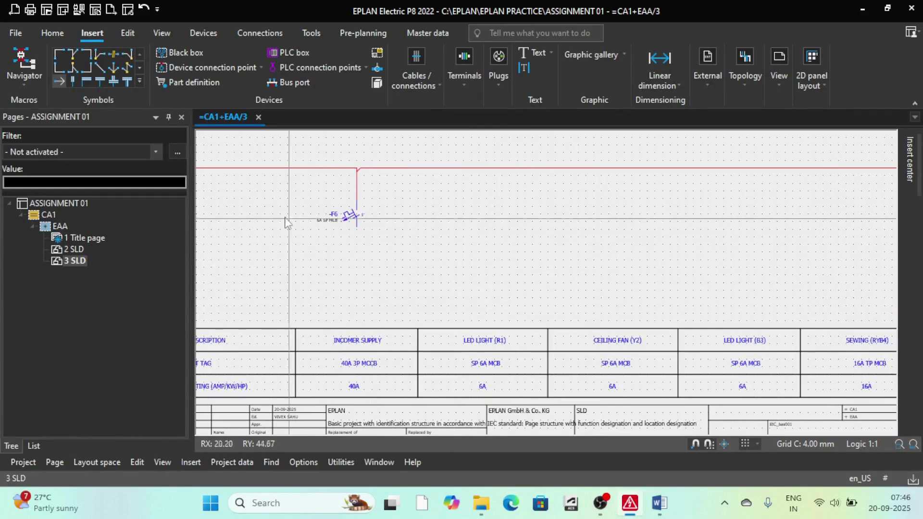
scroll(346, 217, "up", 2)
scroll(485, 340, "down", 1)
scroll(439, 174, "down", 4)
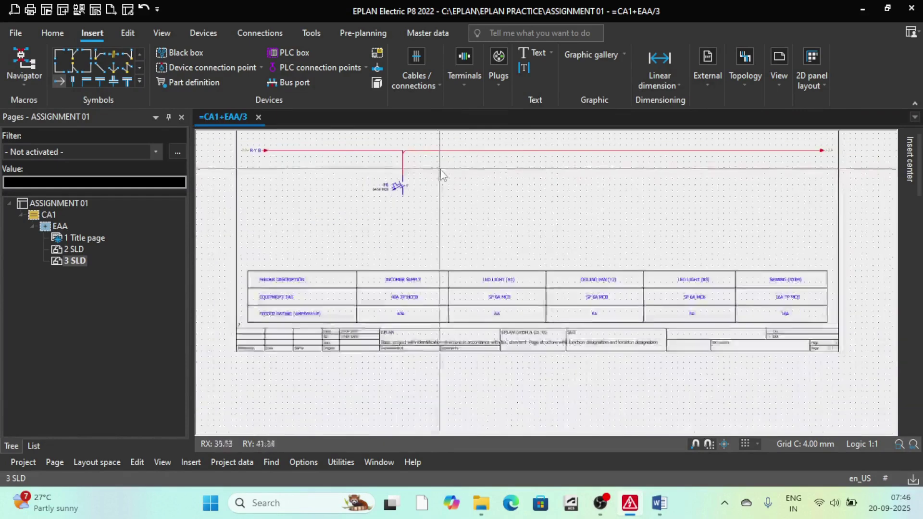
Examine the outgoing feeders and the SEWING (RYB4) table column on page 2 SLD, and return to page 3 SLD.
left_click(77, 249)
scroll(597, 212, "up", 3)
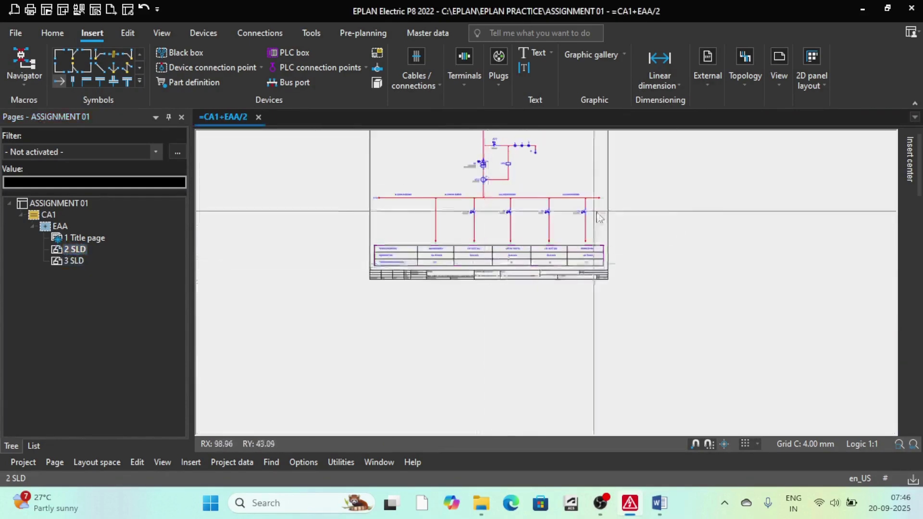
scroll(551, 273, "up", 3)
scroll(613, 261, "down", 3)
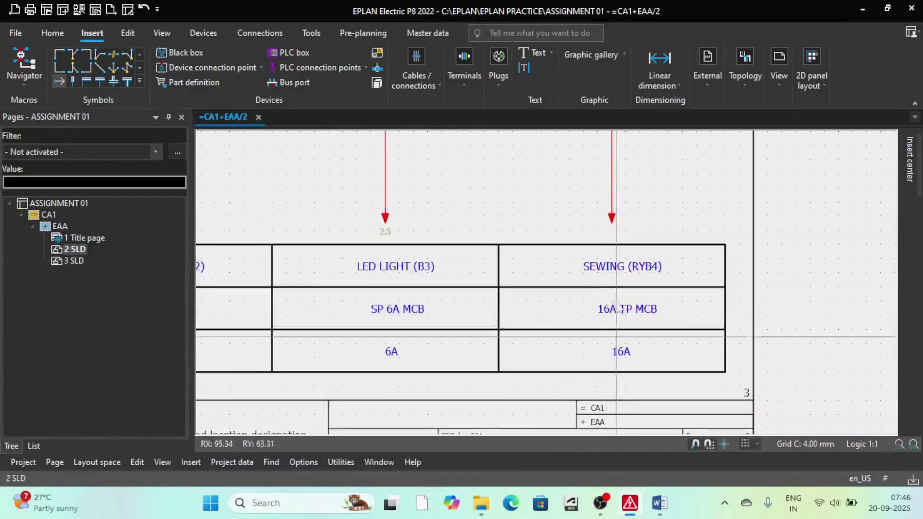
scroll(613, 261, "down", 3)
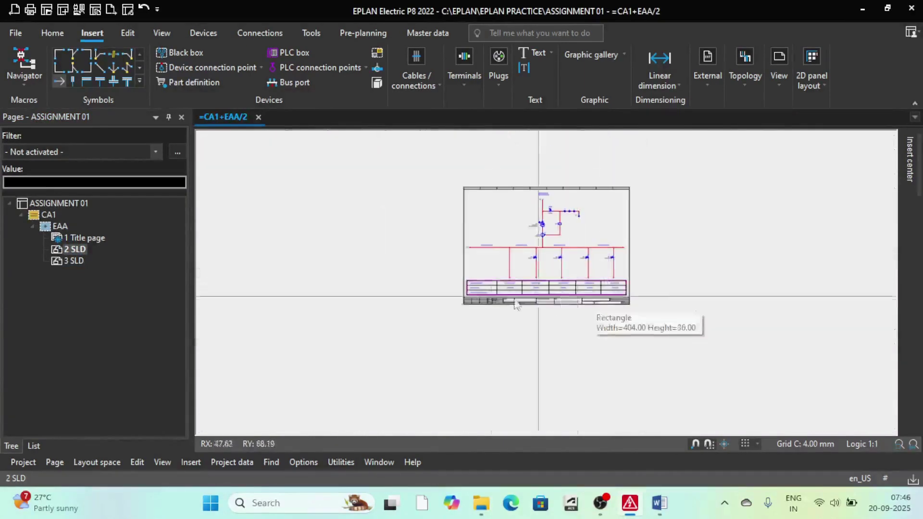
left_click(73, 260)
scroll(505, 257, "up", 5)
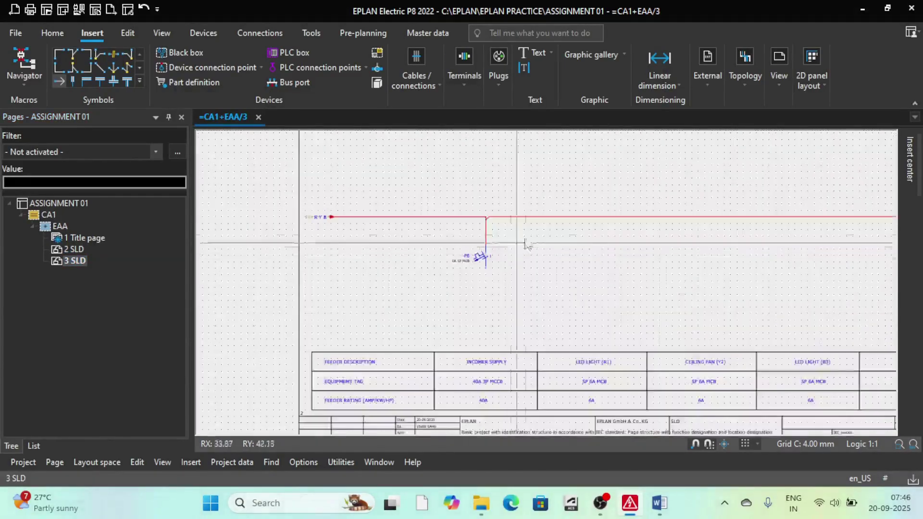
scroll(560, 316, "up", 5)
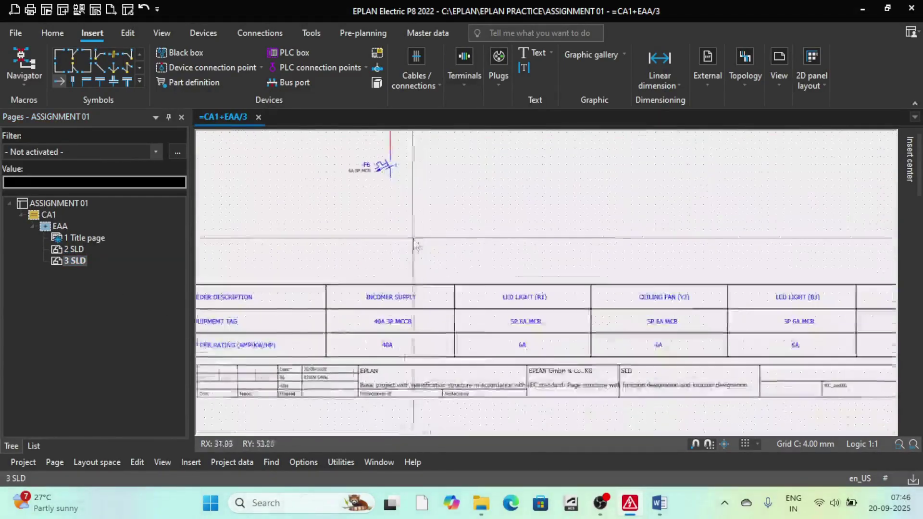
Look up outgoing item 5 in the Word assignment and set the F6 breaker's technical characteristics in EPLAN to 16A SP MCB.
left_click(658, 503)
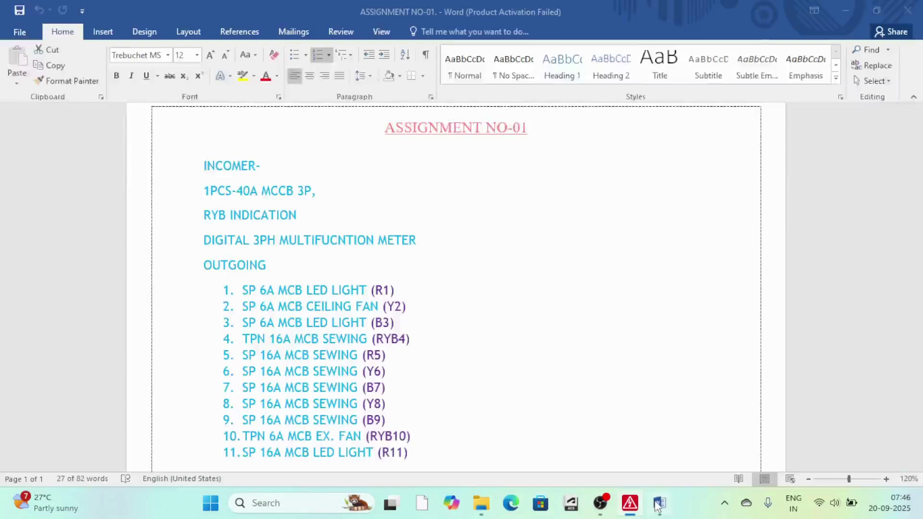
left_click_drag(244, 356, 260, 356)
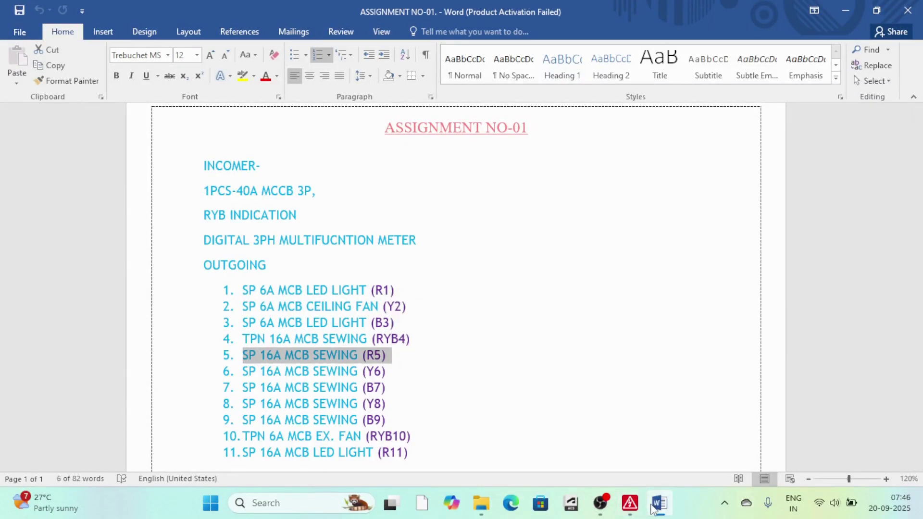
left_click(630, 502)
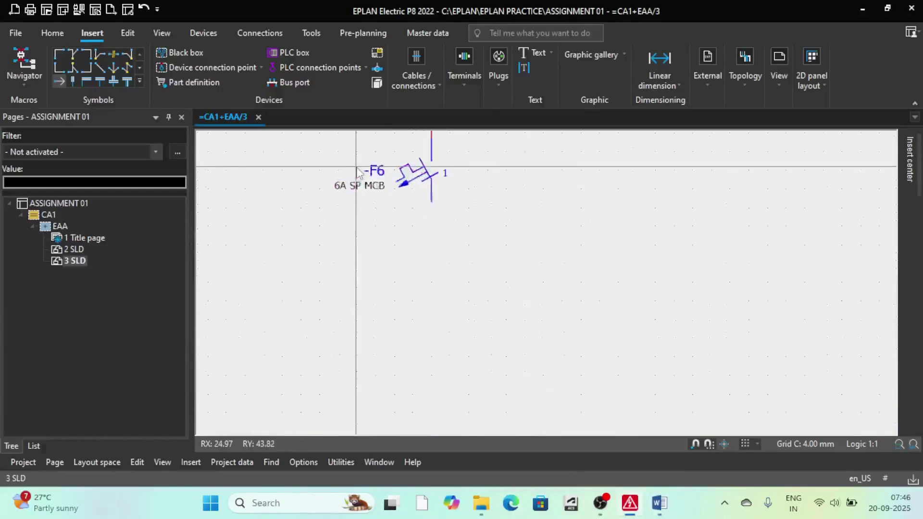
scroll(357, 172, "up", 2)
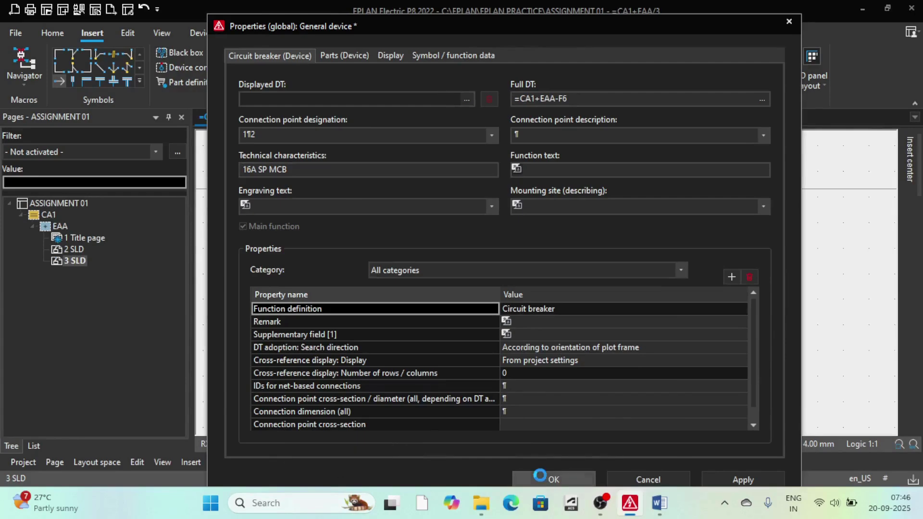
scroll(371, 228, "up", 1)
scroll(386, 207, "down", 4)
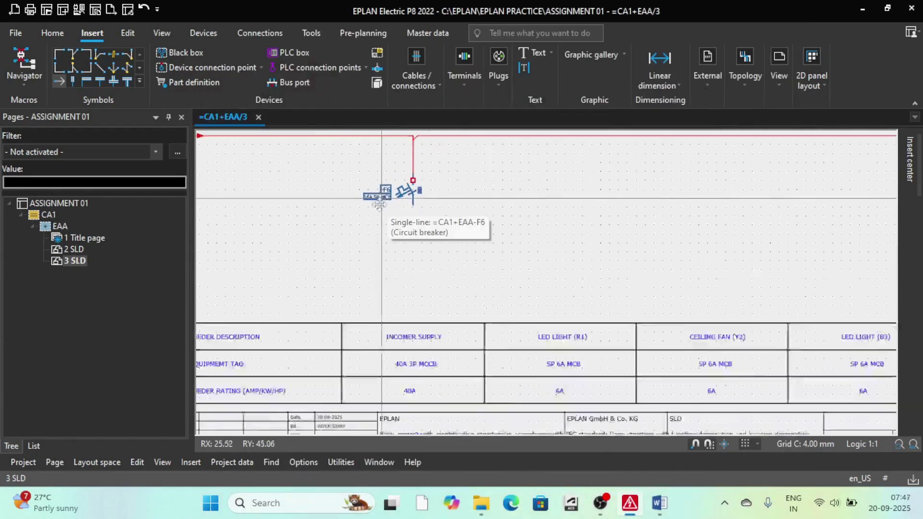
scroll(379, 204, "down", 3)
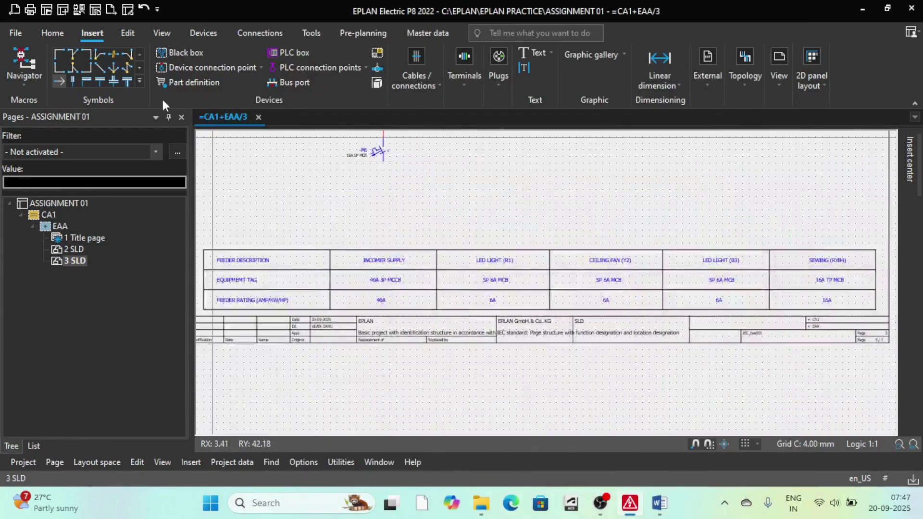
Insert a downward-pointing interruption point below breaker F6 at RX 29.00, RY 57.00, with sort code 6 and no displayed DT.
left_click(58, 81)
scroll(390, 140, "up", 4)
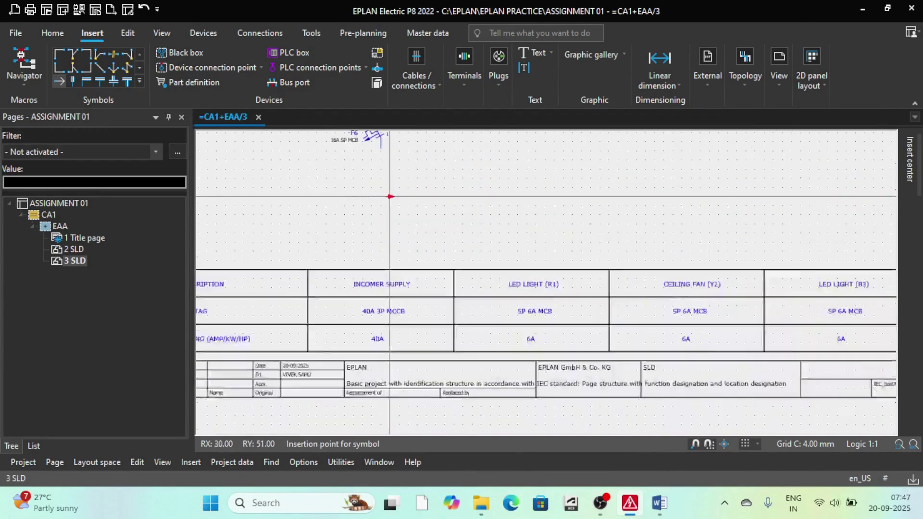
key("Tab")
key("Tab")
key("Tab")
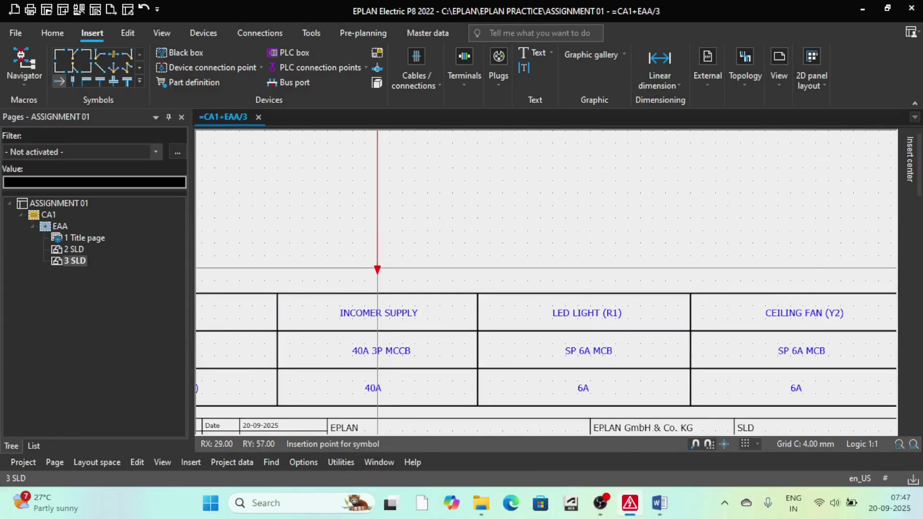
left_click(377, 269)
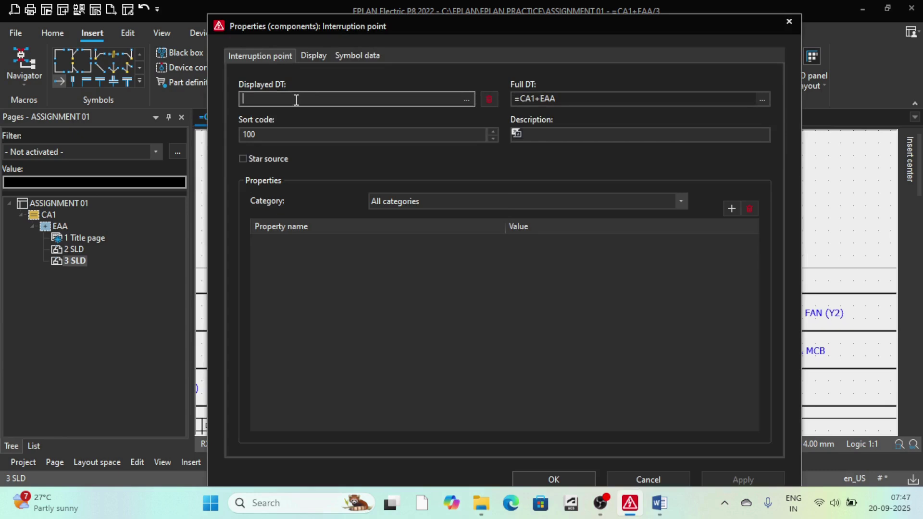
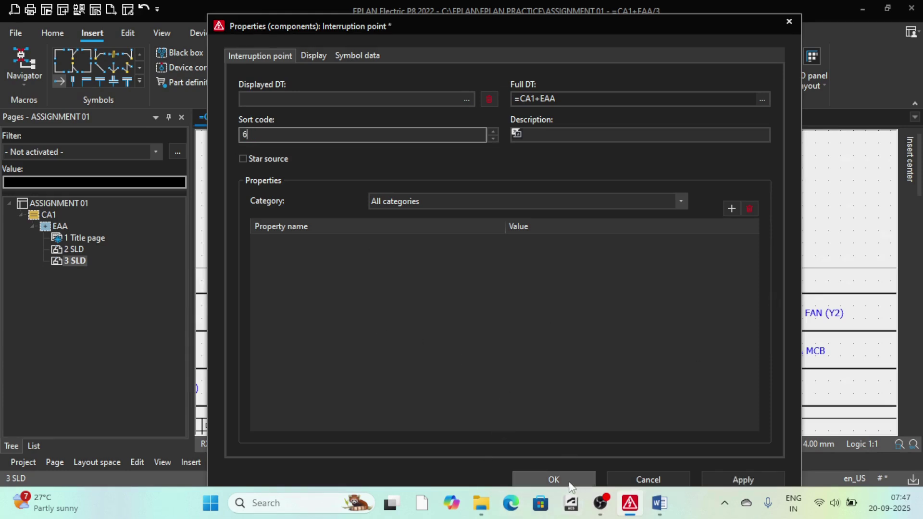
left_click(554, 479)
scroll(380, 269, "up", 2)
scroll(412, 327, "down", 4)
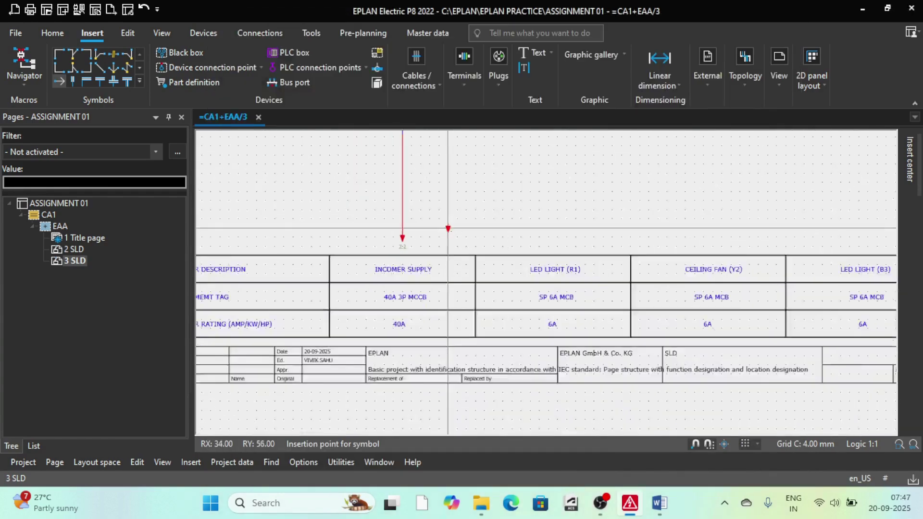
scroll(412, 216, "up", 3)
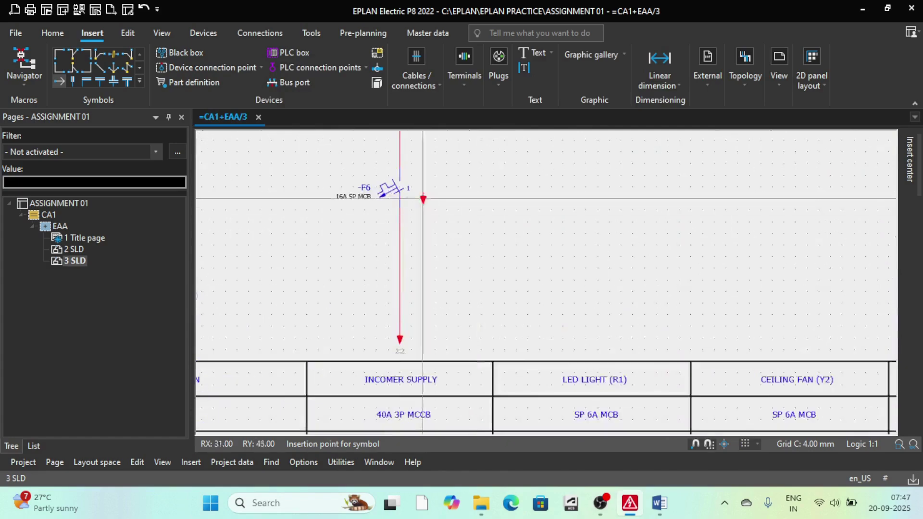
scroll(420, 207, "down", 2)
scroll(422, 207, "up", 2)
scroll(421, 204, "down", 3)
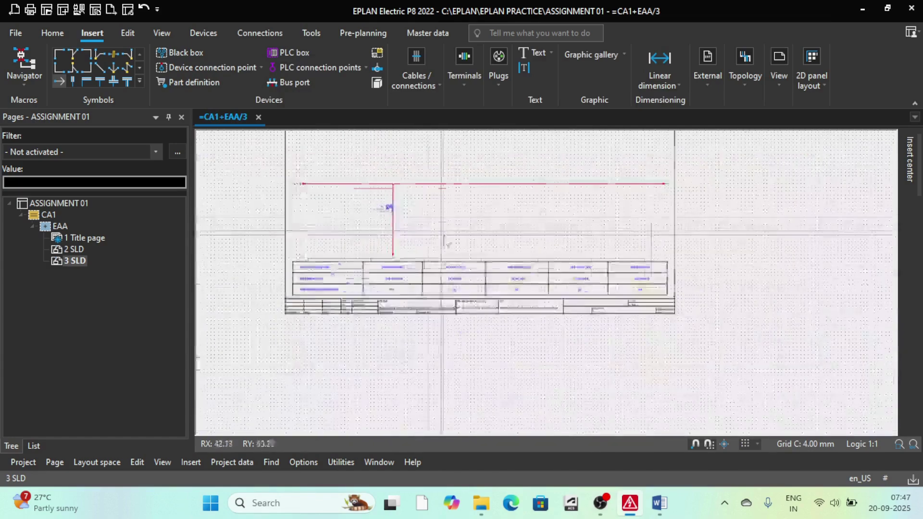
Copy "MCB SEWING (R5)" from the Word assignment and replace the INCOMER SUPPLY text in page 3's feeder table with it.
scroll(414, 188, "up", 1)
scroll(408, 195, "up", 2)
scroll(377, 200, "down", 1)
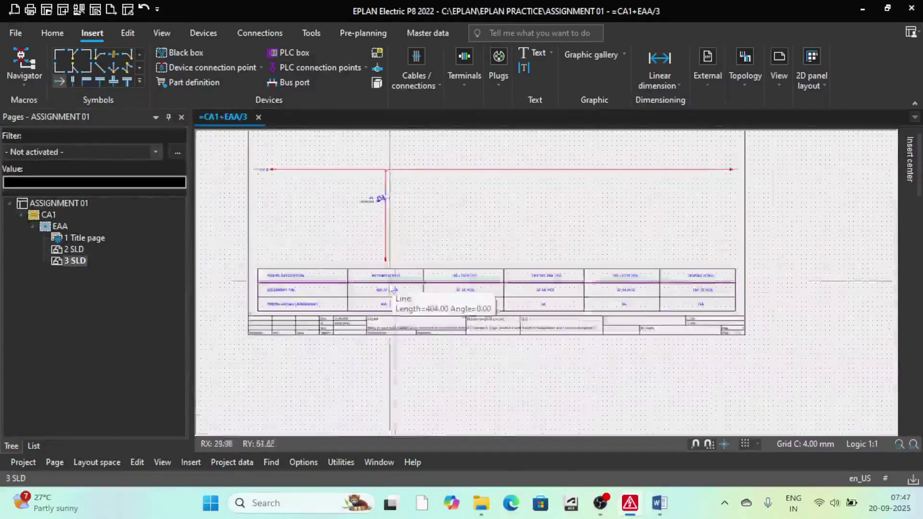
scroll(373, 278, "up", 3)
scroll(380, 280, "up", 2)
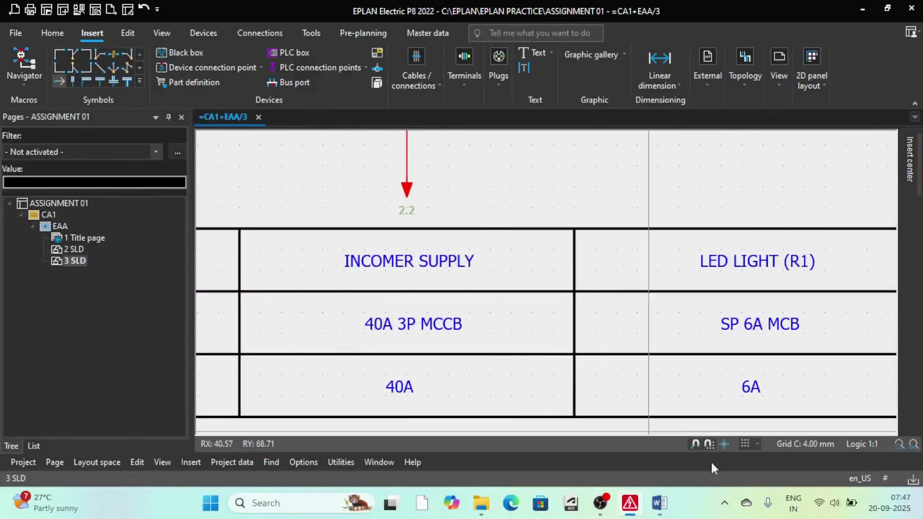
left_click(657, 503)
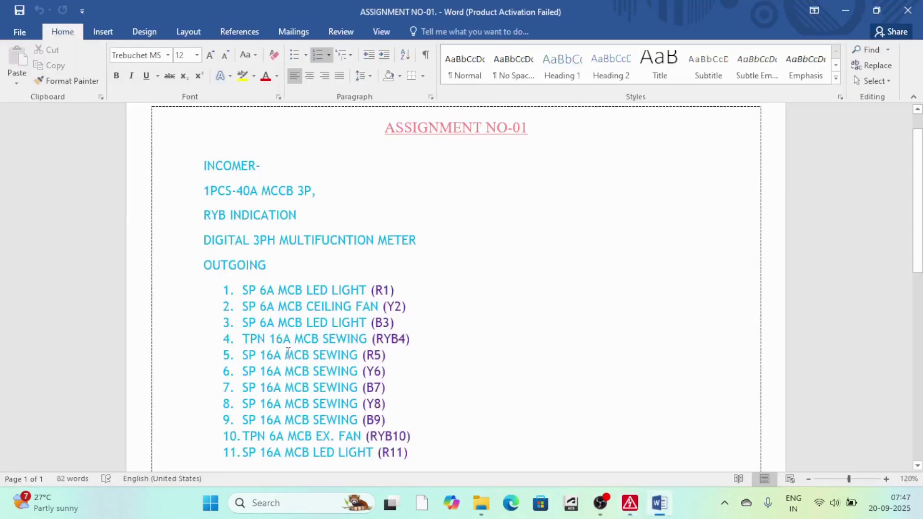
left_click_drag(287, 354, 388, 357)
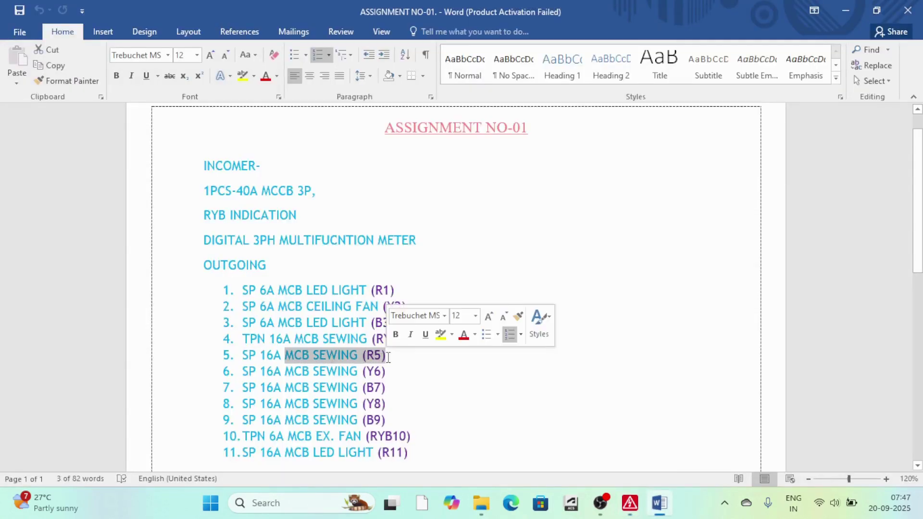
key("ctrl+c")
key("alt+Tab")
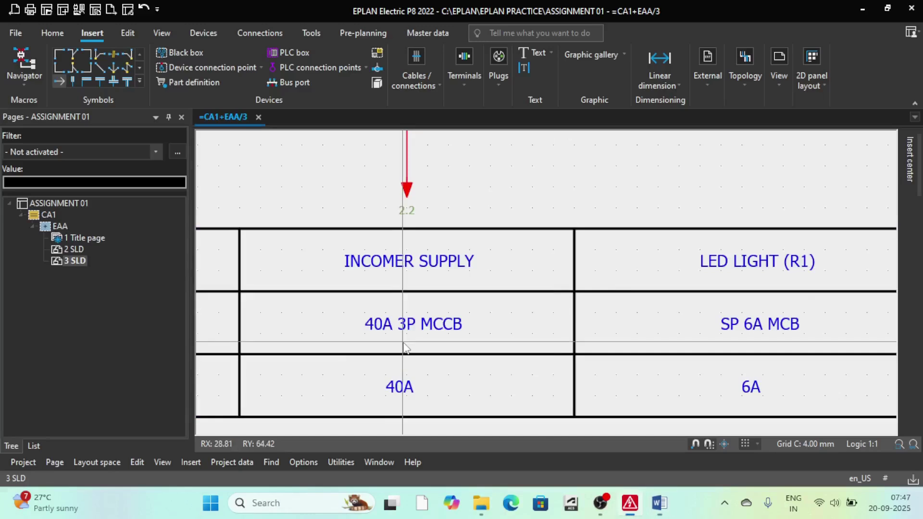
double_click(383, 262)
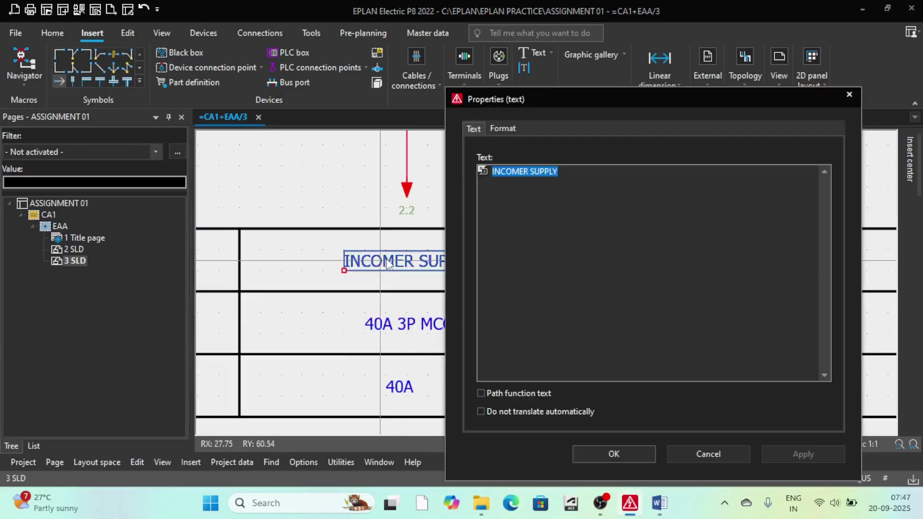
key("ctrl+v")
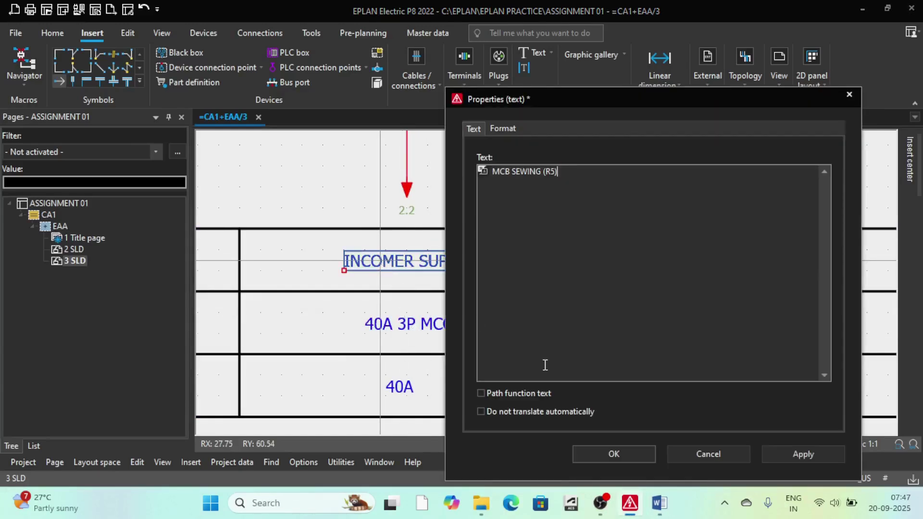
left_click(620, 455)
Set the equipment tag in the MCB SEWING (R5) column to 16A SP MCB.
left_click(396, 335)
double_click(396, 335)
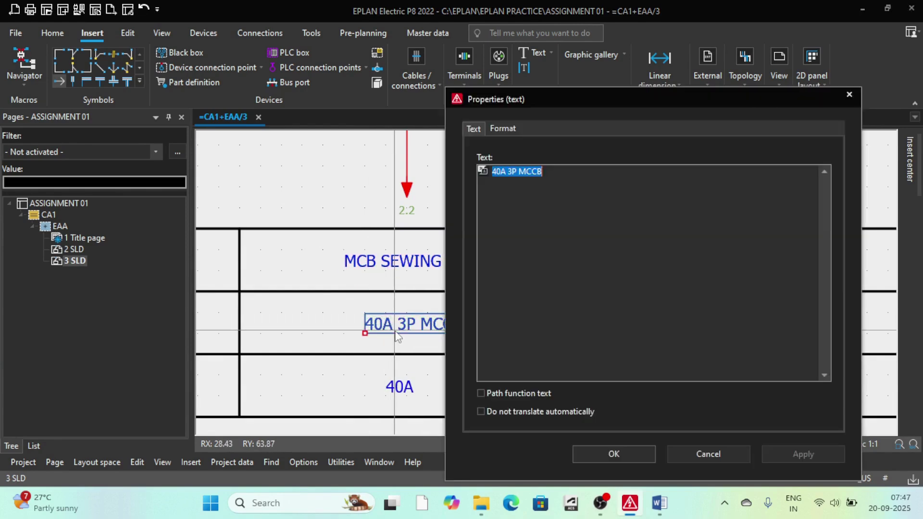
type("16")
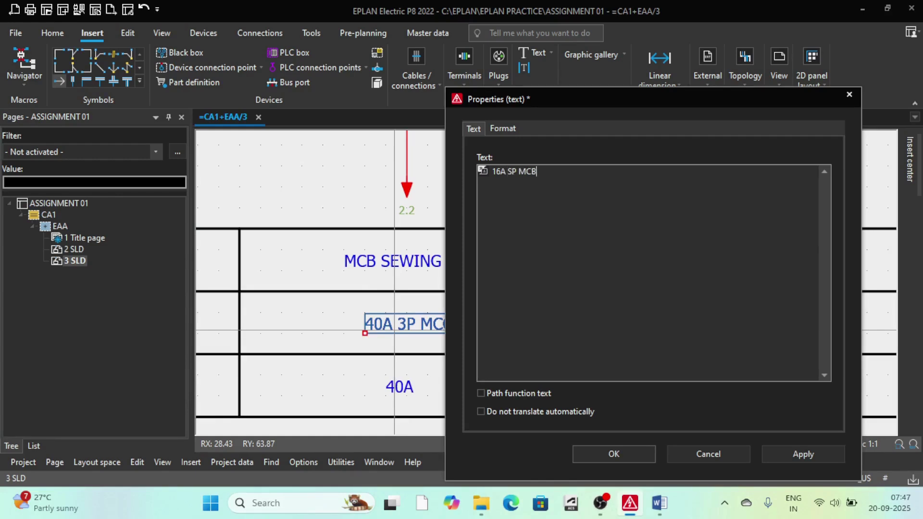
left_click(619, 455)
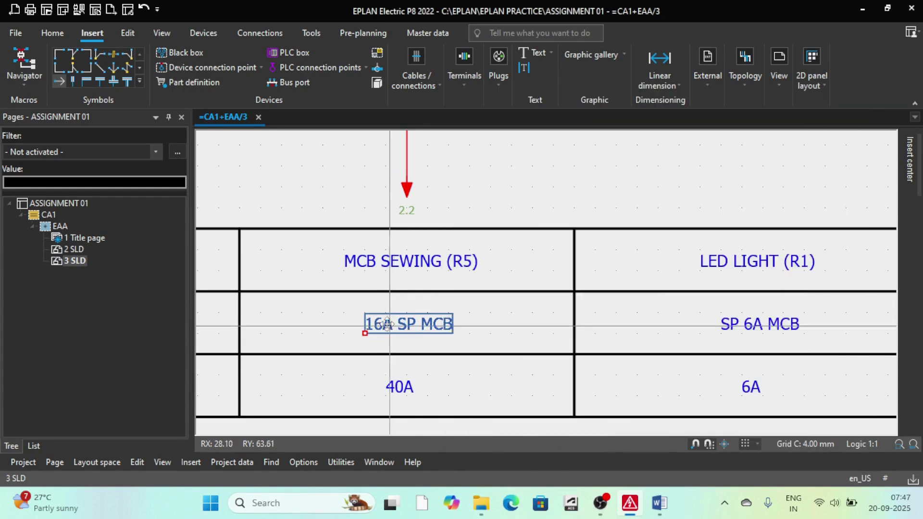
Set the feeder rating in the MCB SEWING (R5) column of page 3's feeder table to 16A.
left_click(401, 389)
double_click(402, 393)
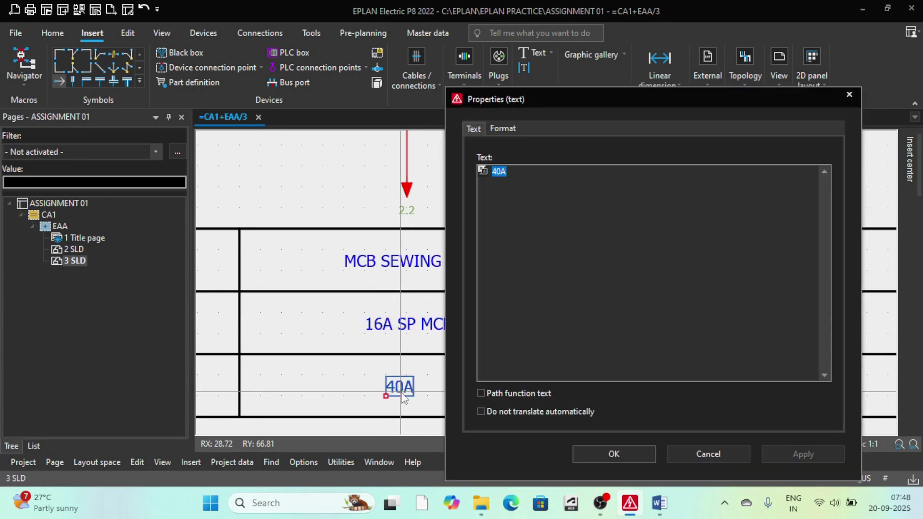
type("16A")
left_click(601, 458)
scroll(307, 370, "down", 5)
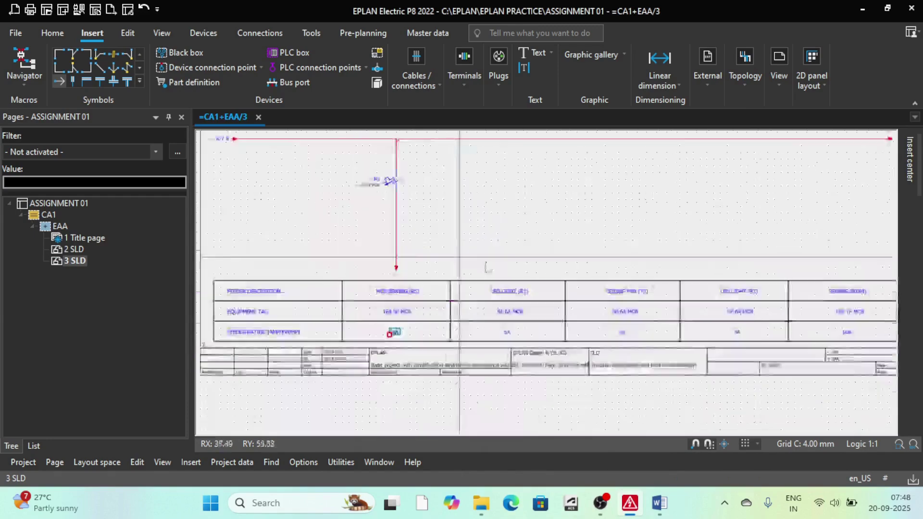
scroll(416, 231, "up", 3)
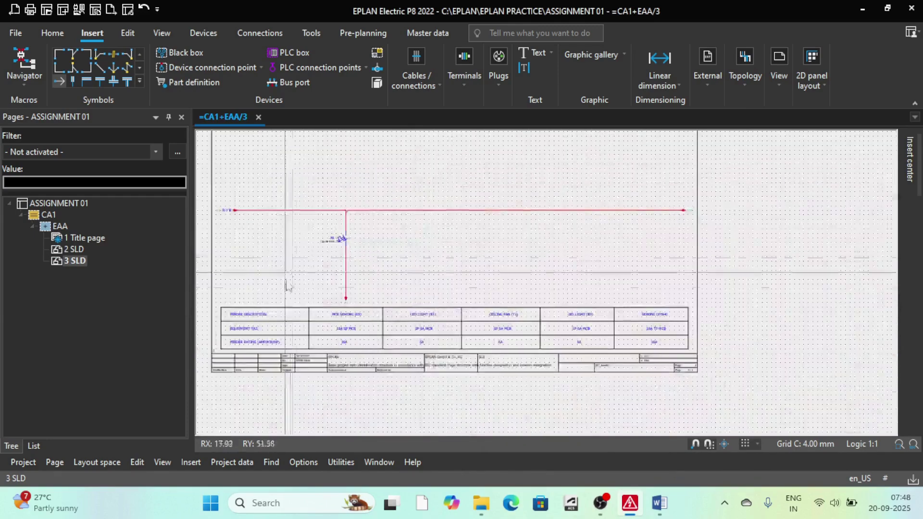
scroll(344, 226, "up", 3)
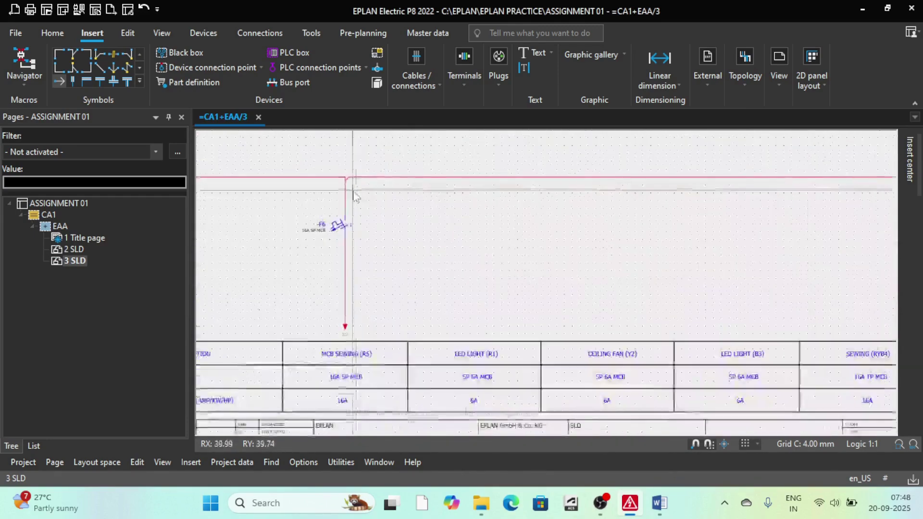
scroll(454, 278, "down", 3)
scroll(432, 262, "up", 2)
scroll(445, 216, "down", 2)
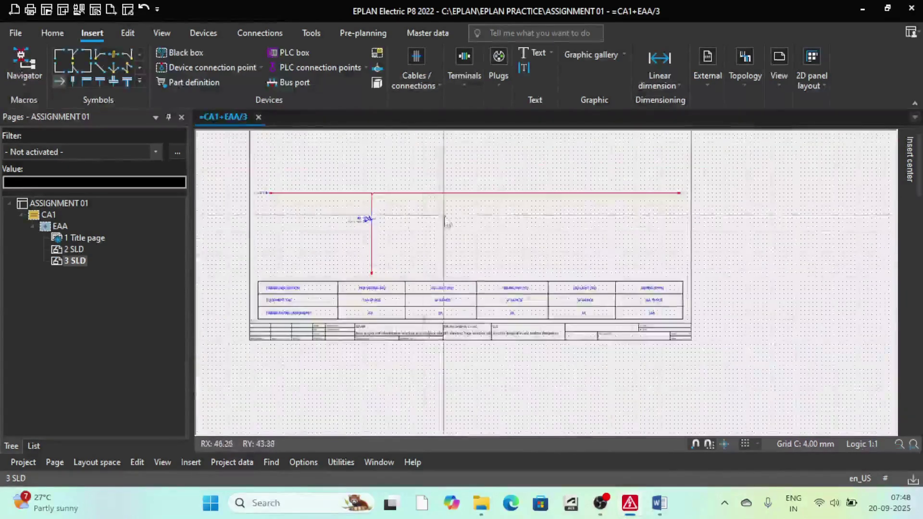
scroll(444, 215, "up", 2)
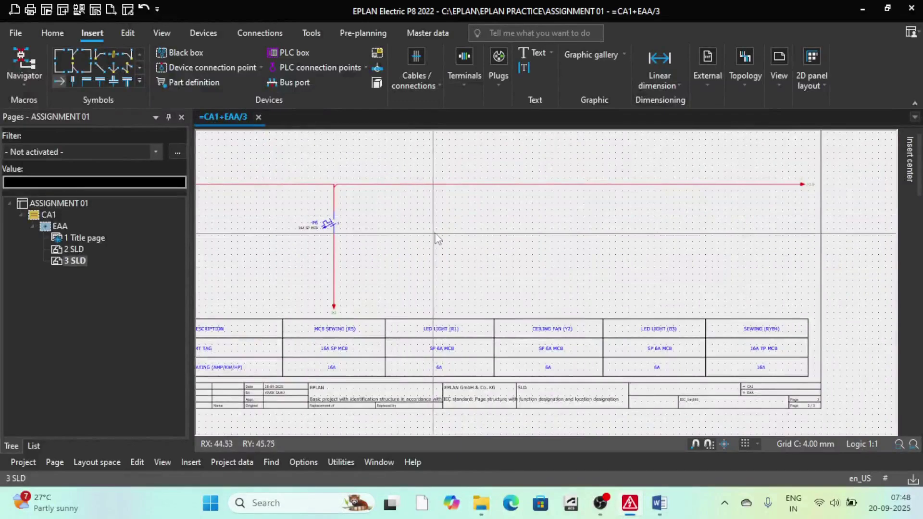
scroll(435, 236, "down", 2)
scroll(428, 234, "up", 2)
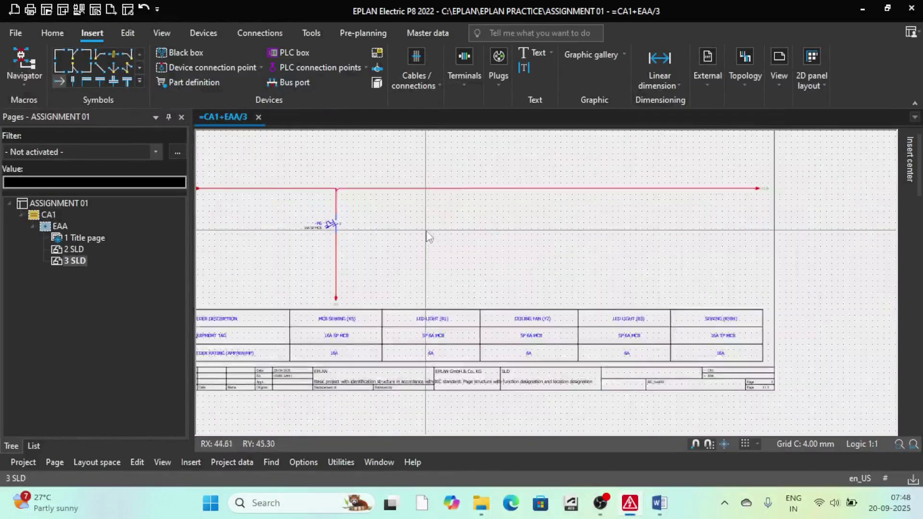
Insert the LINE.ema window macro with Number insertion mode on the busbar at RX 46.00, 62.00, 79.00 and 95.00, RY 38.00.
left_click(184, 464)
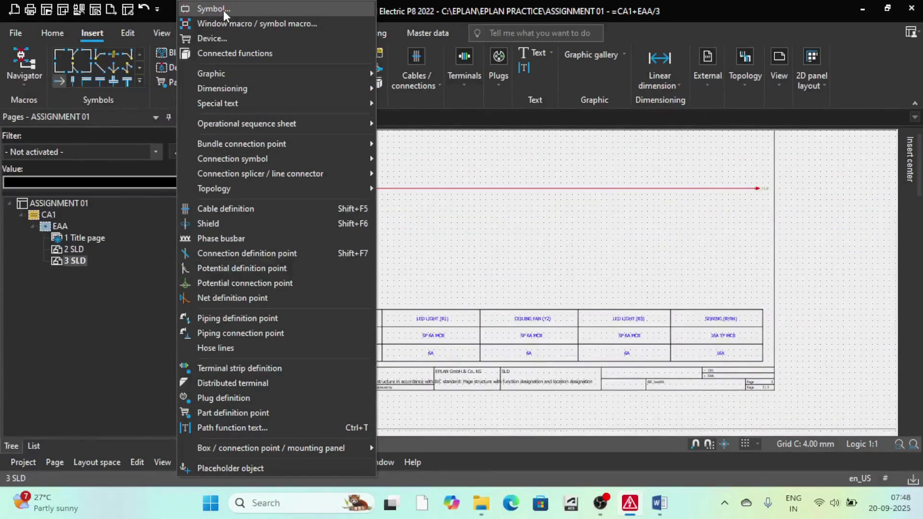
left_click(226, 24)
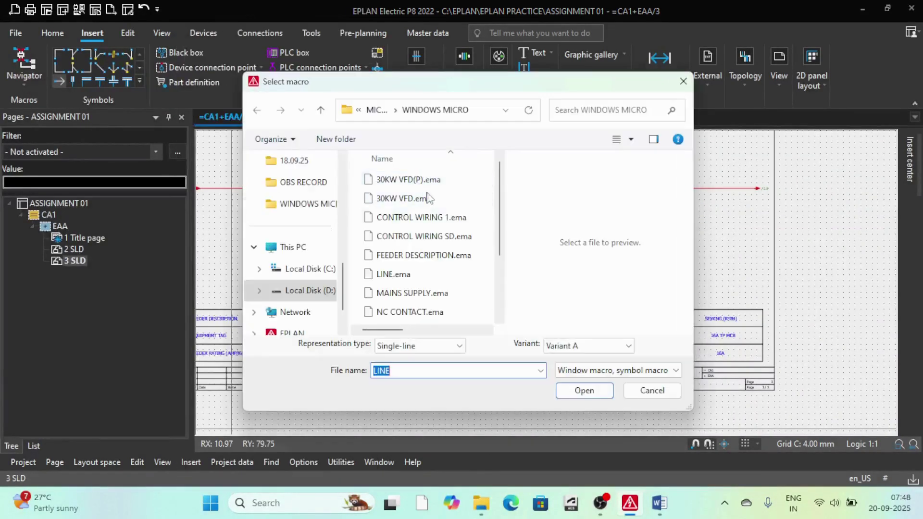
left_click(402, 273)
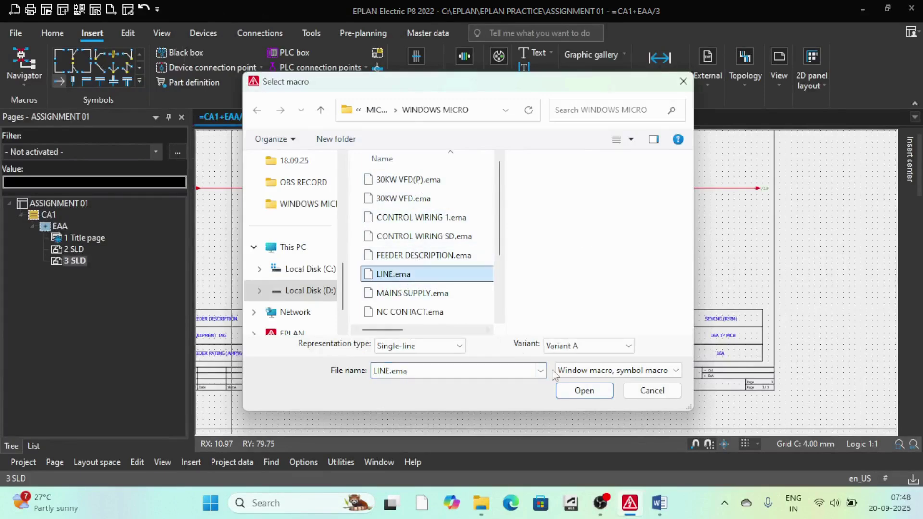
left_click(585, 394)
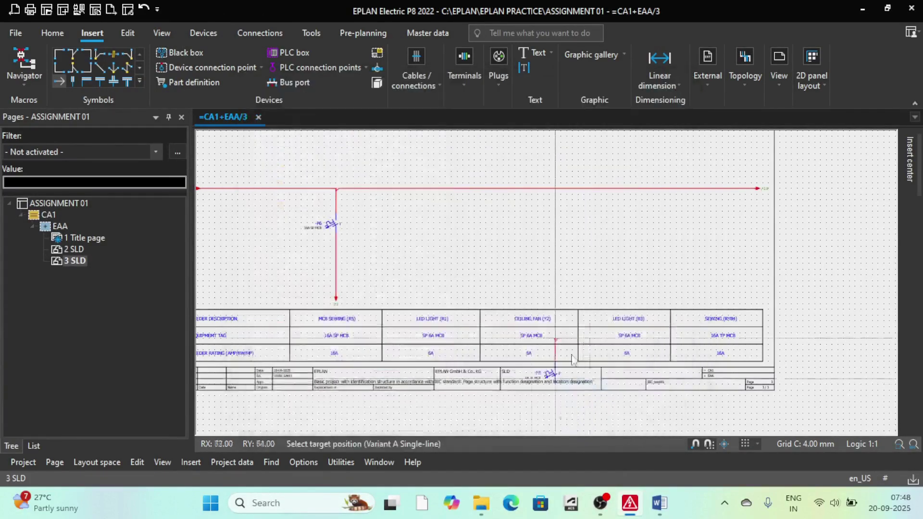
left_click(433, 188)
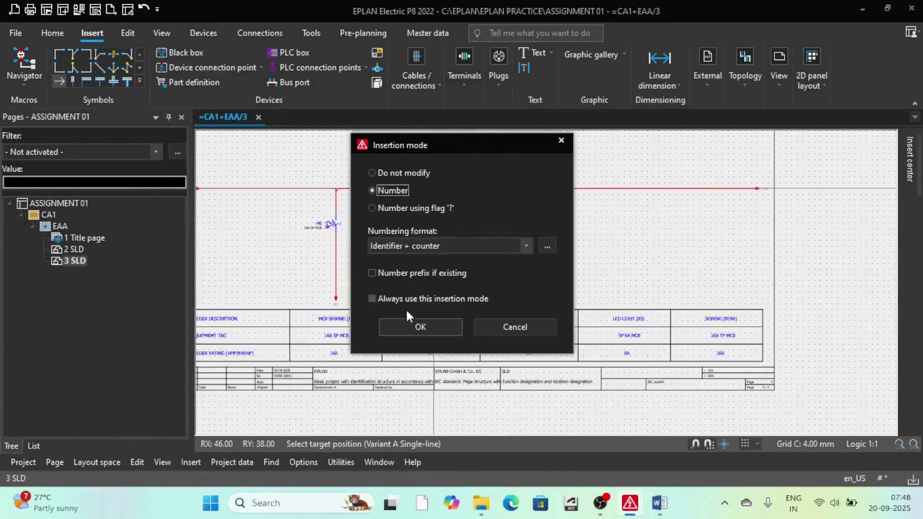
left_click(421, 327)
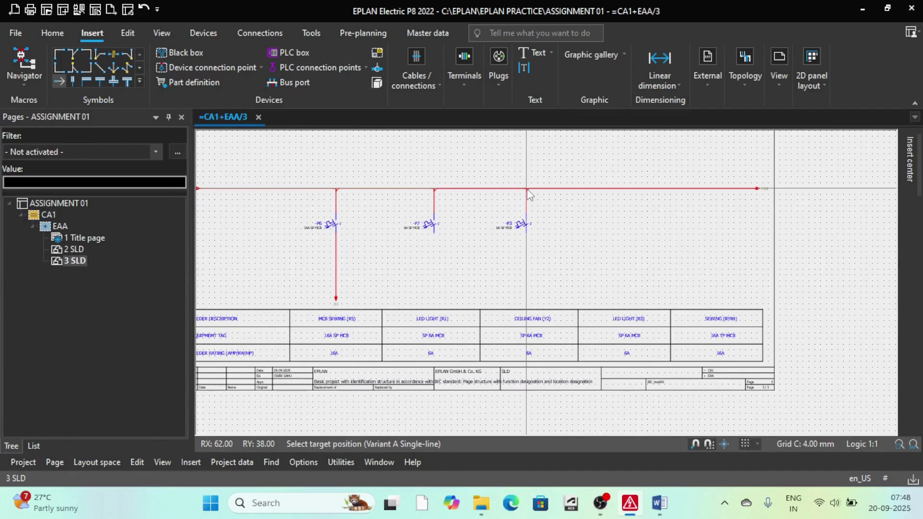
left_click(527, 189)
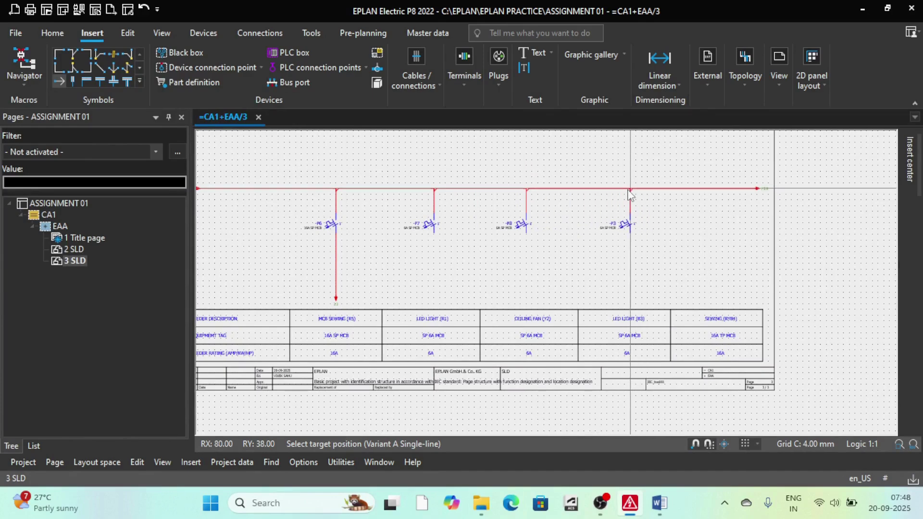
left_click(625, 189)
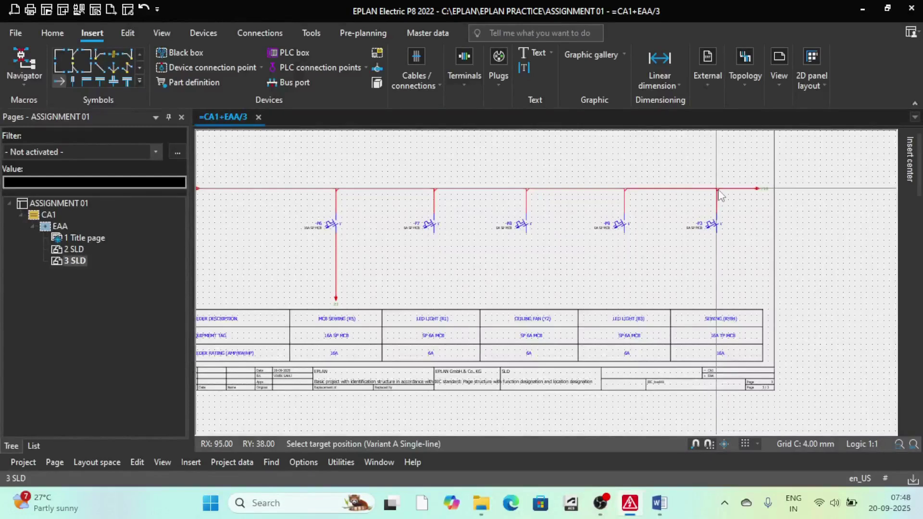
left_click(716, 189)
Insert a downward-pointing interruption point below breaker F7 at RX 46.00, RY 57.00, replacing its default sort code.
scroll(450, 290, "up", 5)
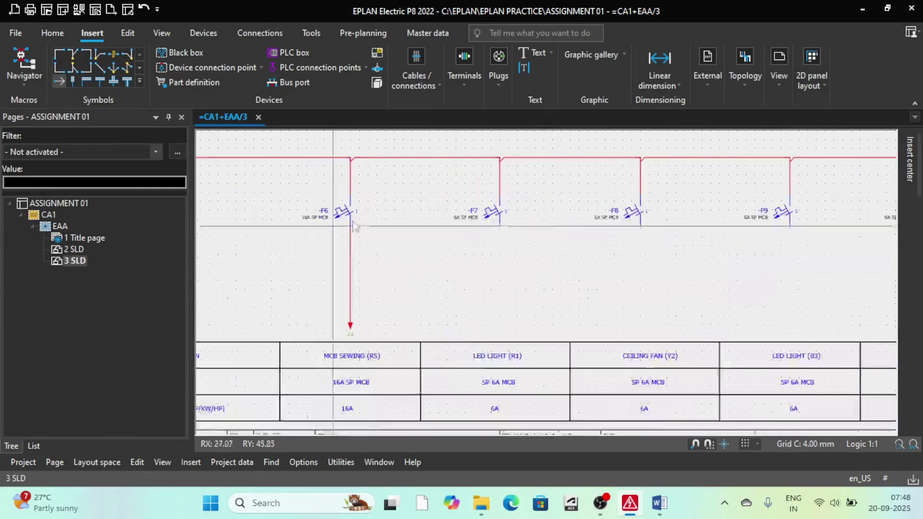
scroll(582, 173, "down", 4)
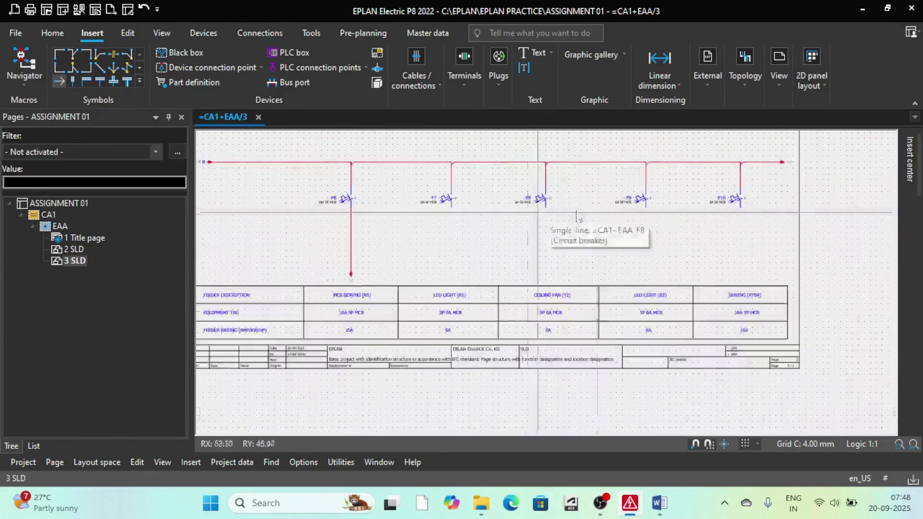
scroll(628, 212, "up", 4)
scroll(615, 187, "down", 4)
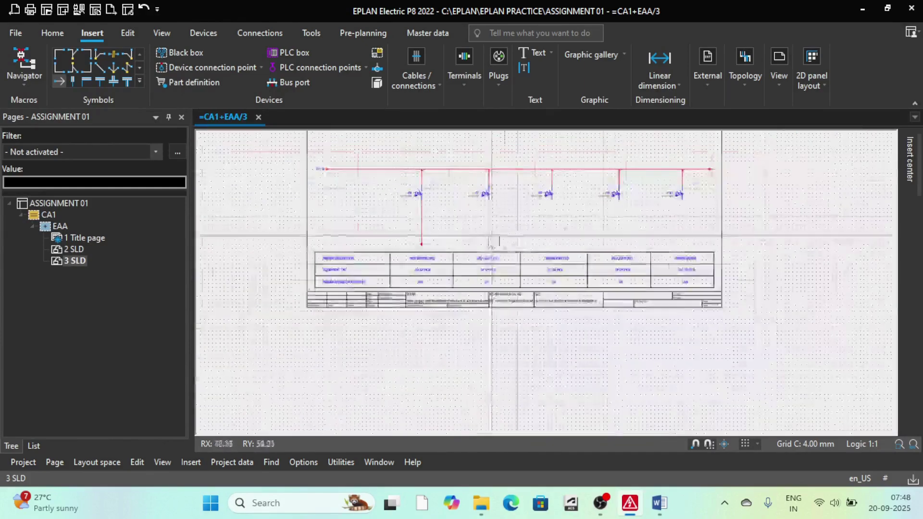
scroll(460, 221, "up", 3)
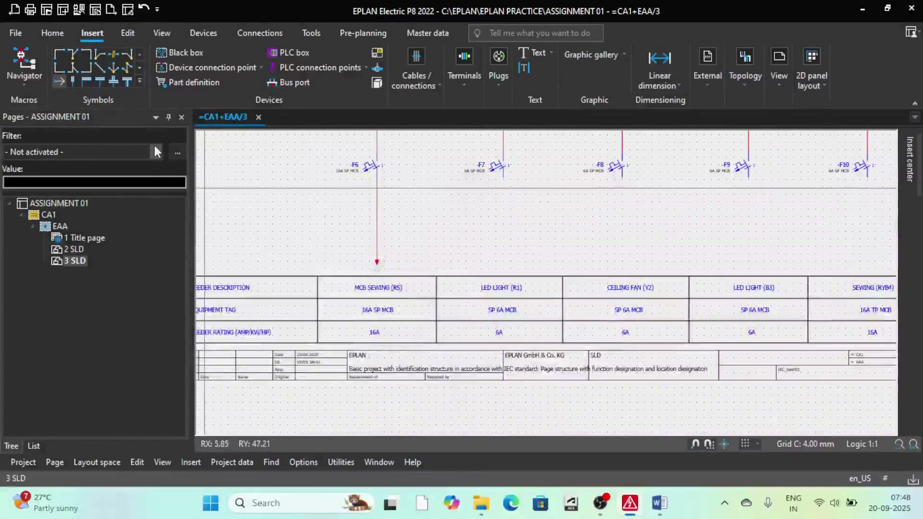
left_click(59, 81)
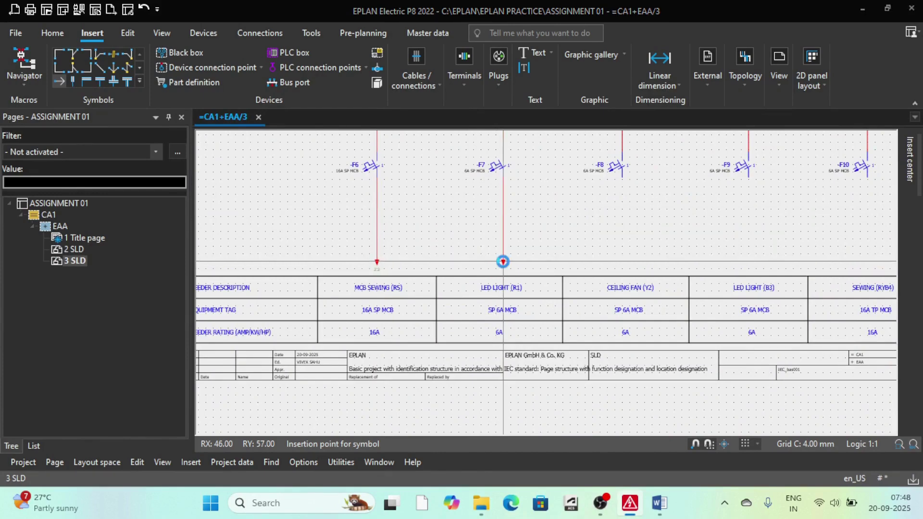
left_click(502, 262)
double_click(272, 141)
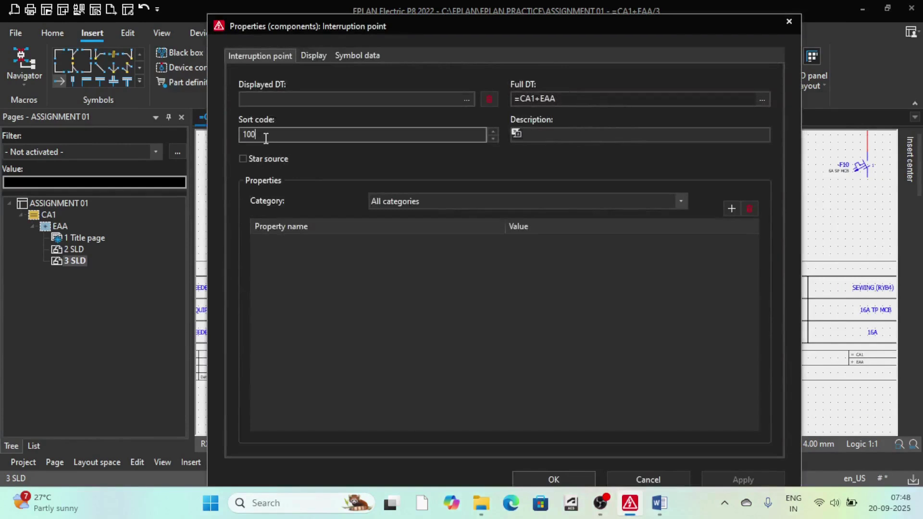
type("1")
left_click(554, 478)
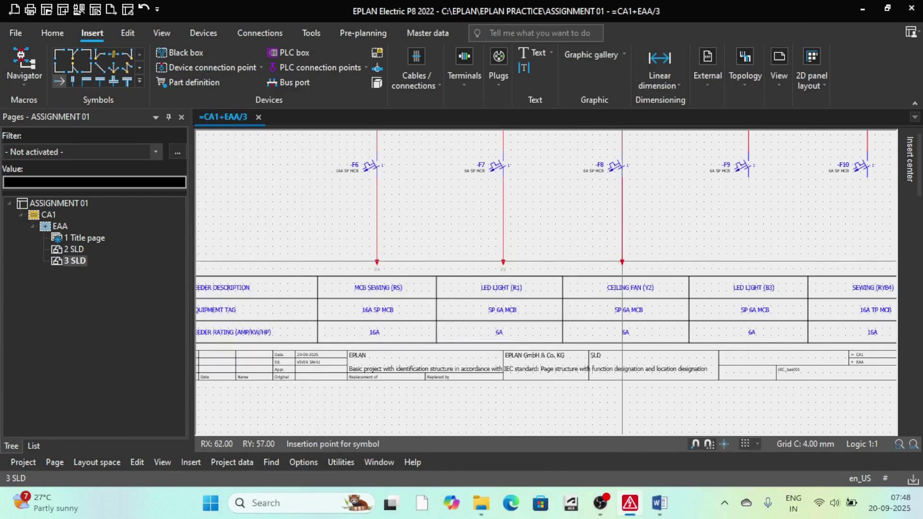
Insert an interruption point below breaker F8 at RX 62.00, RY 57.00, with sort code 8.
left_click(620, 263)
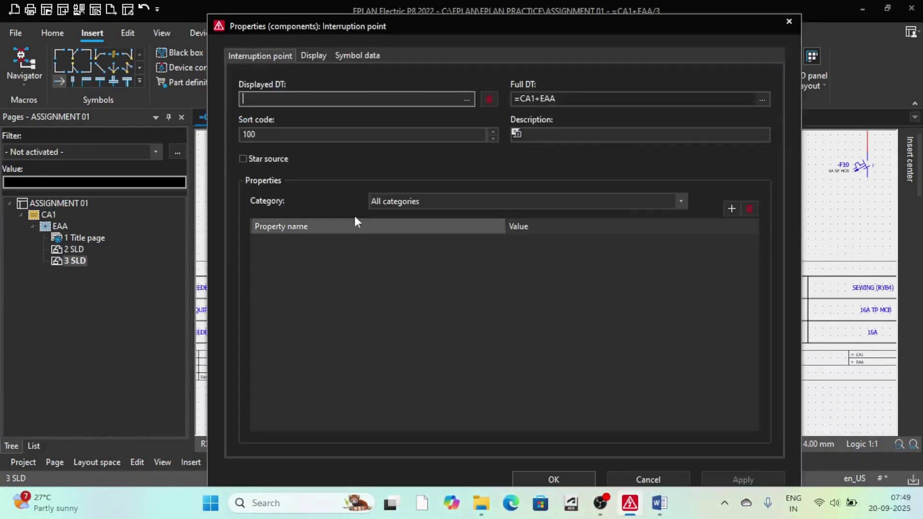
left_click_drag(280, 134, 227, 138)
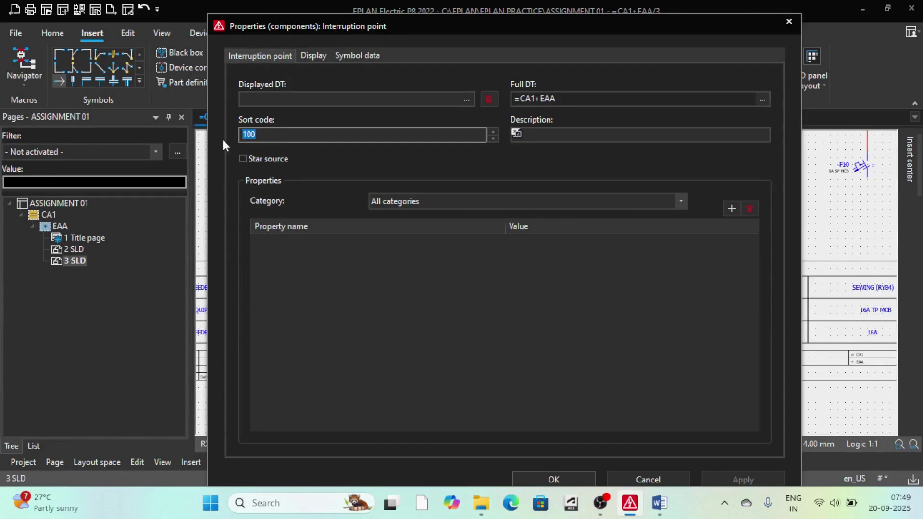
type("8")
left_click(553, 479)
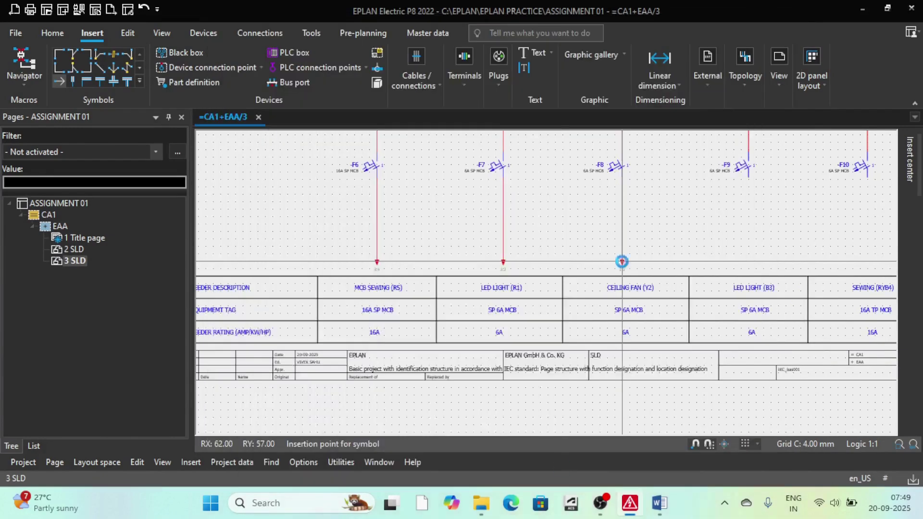
Insert an interruption point below breaker F9 at RX 79.00, RY 57.00, with sort code 9 and no displayed DT.
scroll(584, 232, "up", 2)
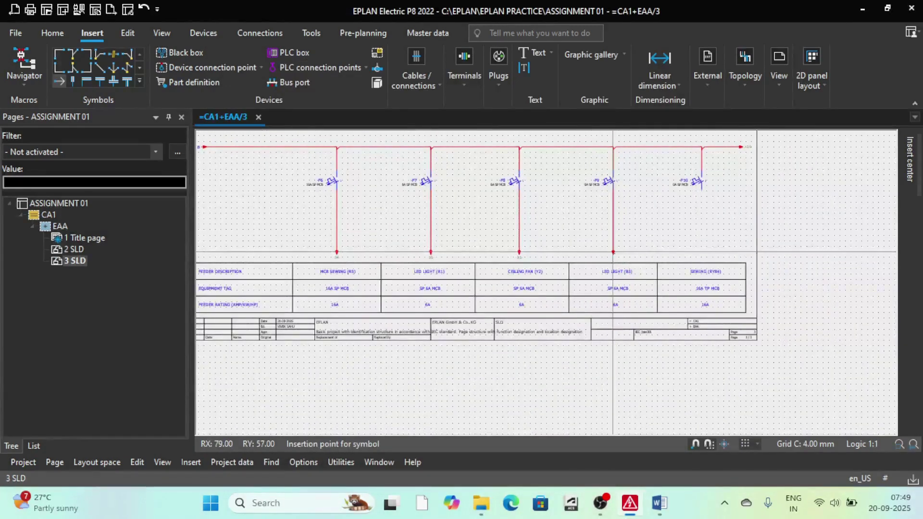
left_click(612, 250)
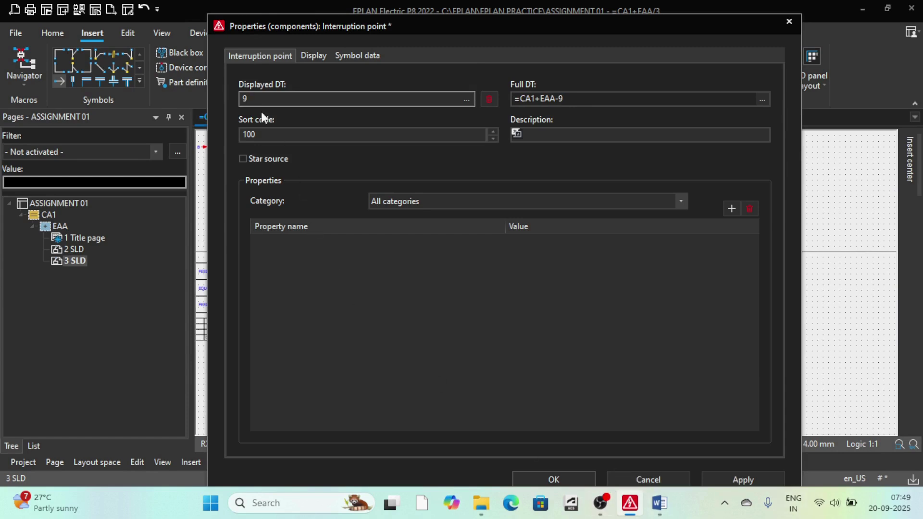
key("BackSpace")
left_click_drag(279, 137, 217, 136)
type("9")
left_click(586, 480)
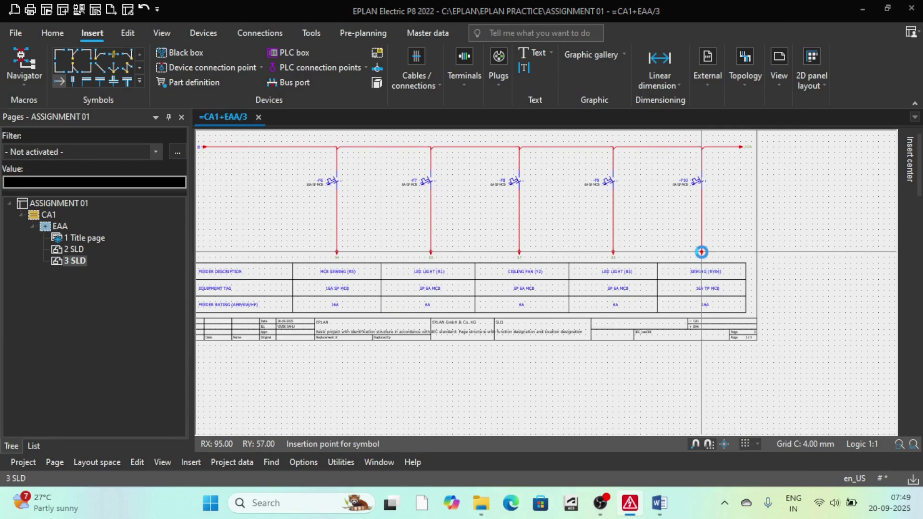
Insert an interruption point below breaker F10 at RX 95.00, RY 57.00, with sort code 10.
left_click(700, 252)
left_click_drag(275, 134, 218, 136)
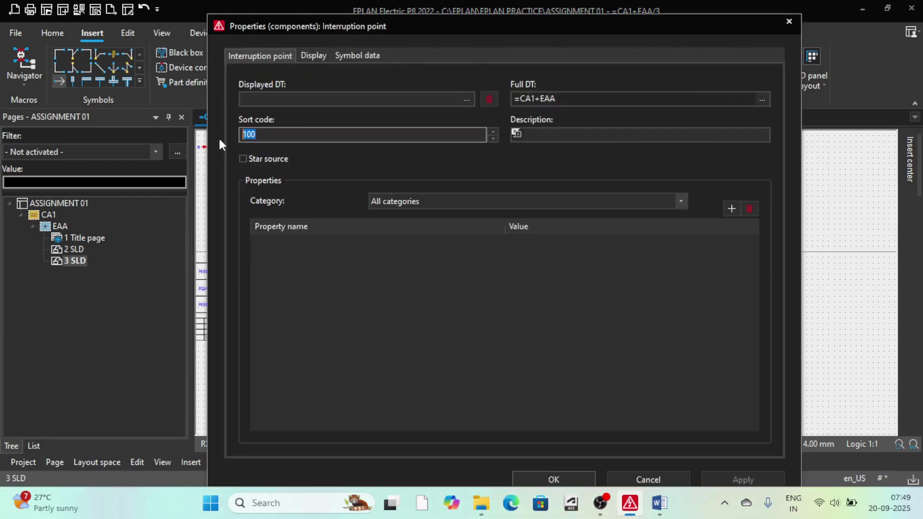
type("10")
left_click(553, 479)
Examine feeders F6 to F10 on page 3, checking the breaker labels and interruption points against the feeder table.
scroll(724, 219, "down", 4)
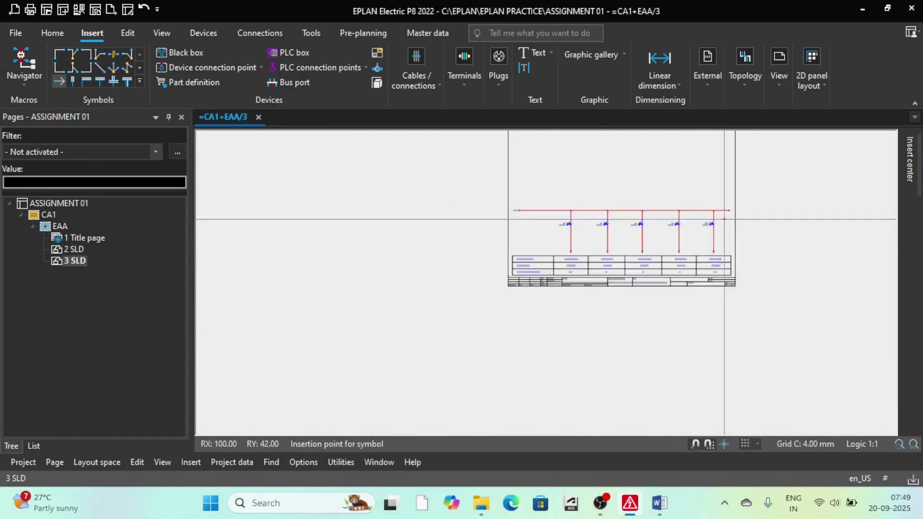
scroll(724, 219, "up", 4)
scroll(688, 236, "down", 2)
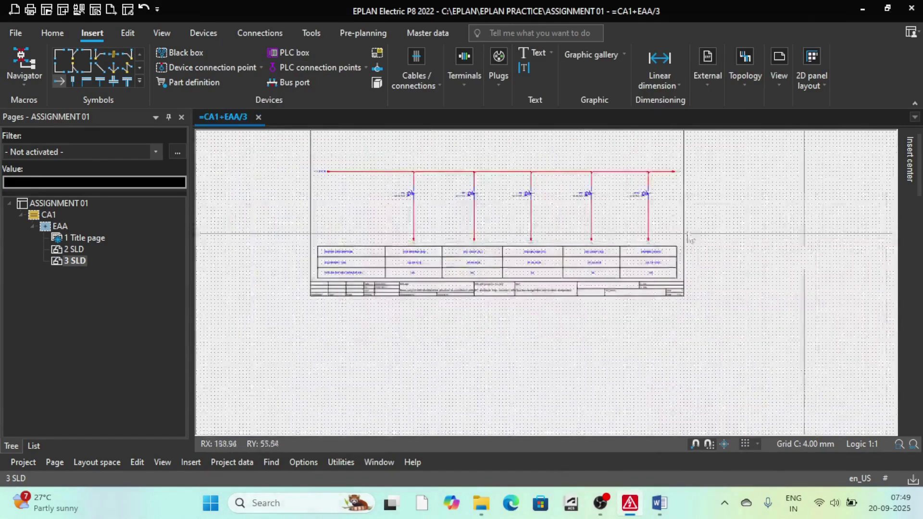
scroll(519, 188, "up", 3)
scroll(486, 216, "down", 4)
scroll(480, 220, "up", 2)
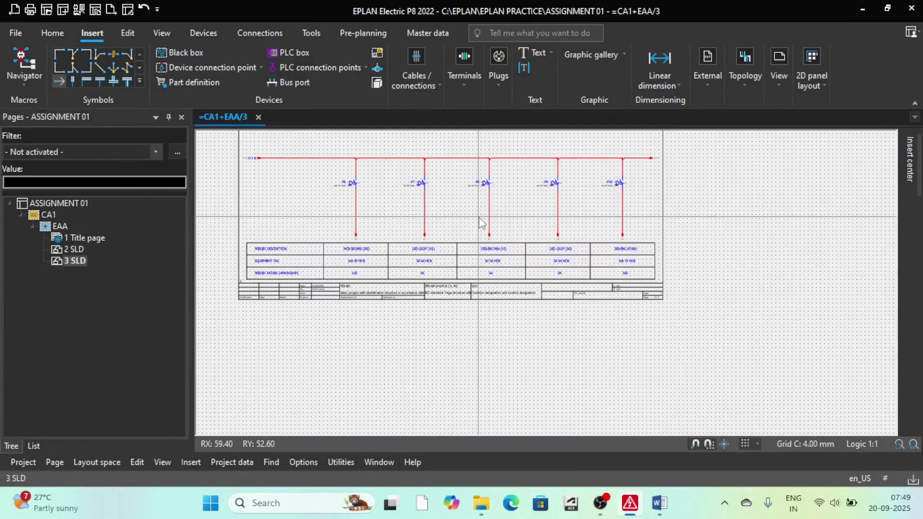
scroll(481, 221, "up", 3)
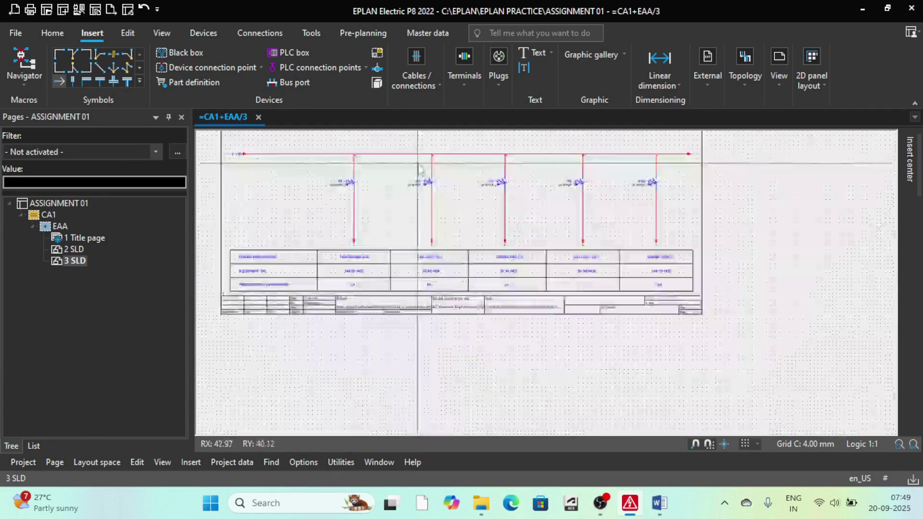
scroll(417, 258, "down", 3)
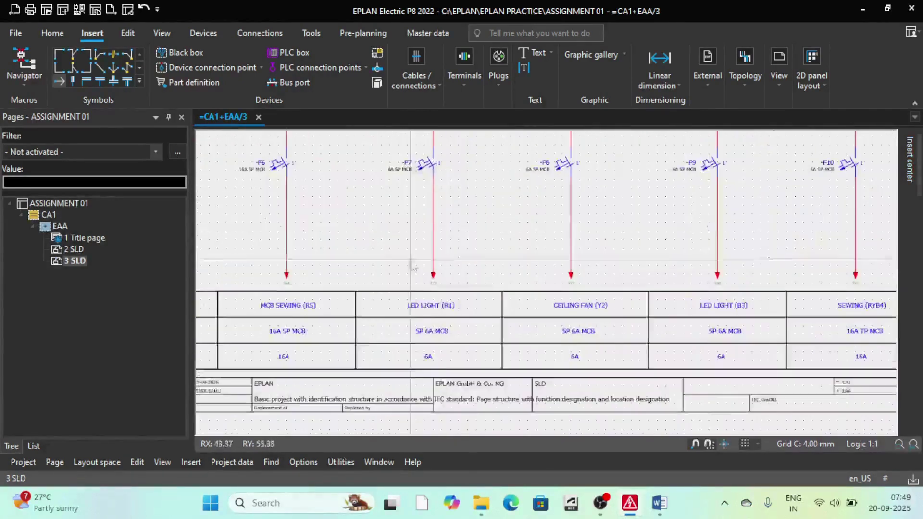
scroll(286, 209, "up", 3)
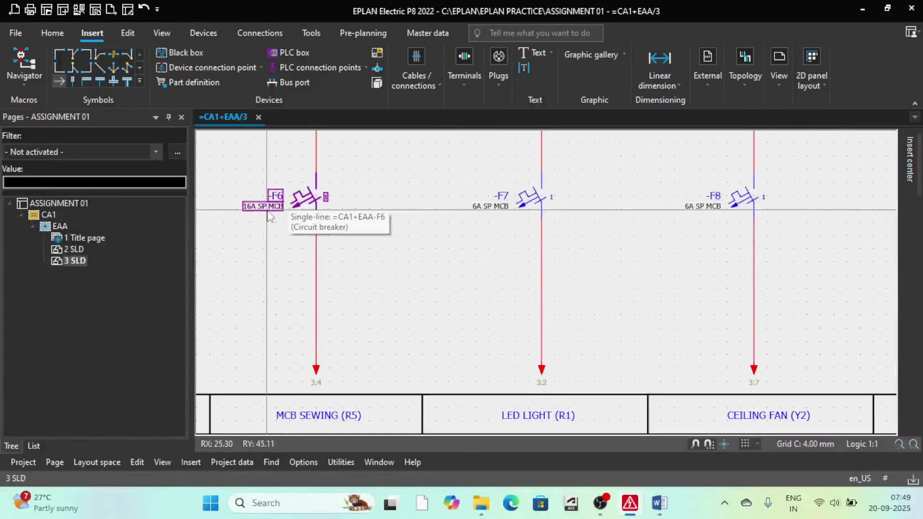
Copy "MCB SEWING (B7)" from the outgoing list in the Word assignment and make it the F7 feeder description on page 3 in EPLAN.
scroll(281, 211, "down", 3)
scroll(405, 209, "up", 4)
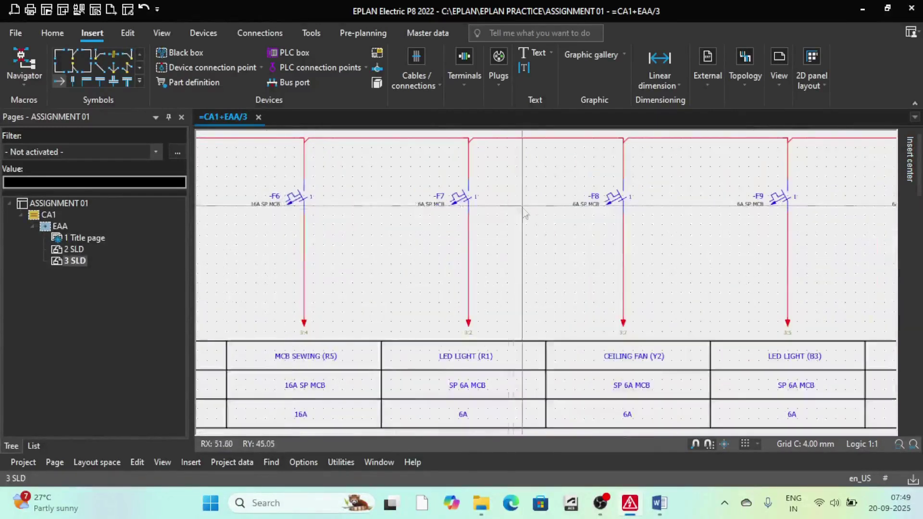
left_click(659, 502)
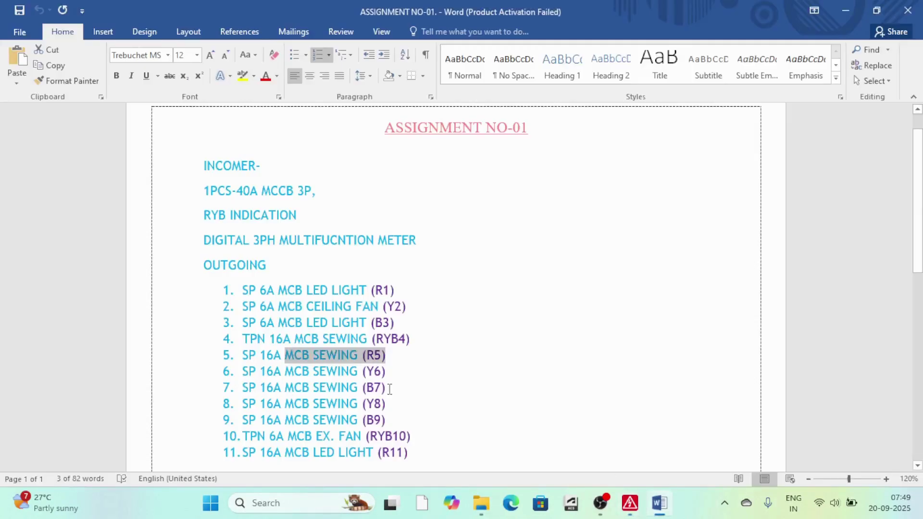
left_click_drag(384, 388, 281, 391)
key("ctrl+c")
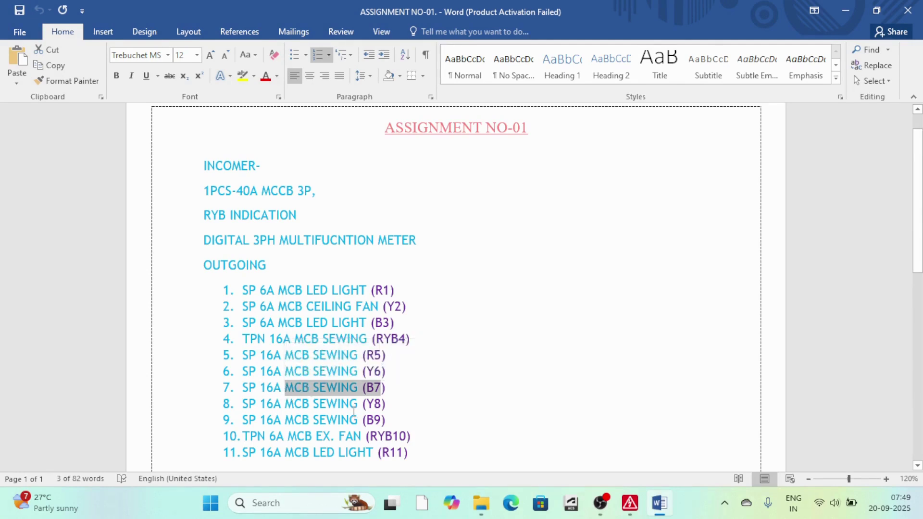
key("alt+Tab")
scroll(450, 243, "down", 4)
scroll(451, 291, "up", 1)
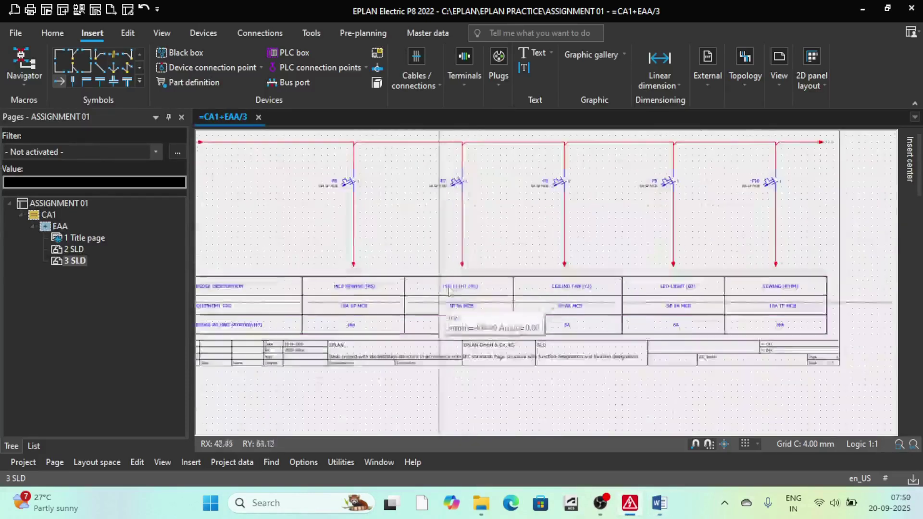
scroll(449, 292, "up", 3)
double_click(443, 295)
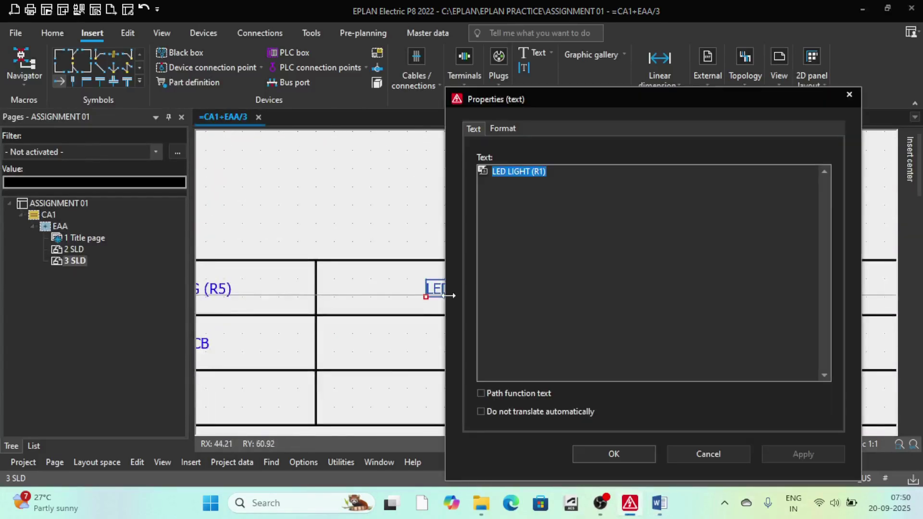
key("ctrl+v")
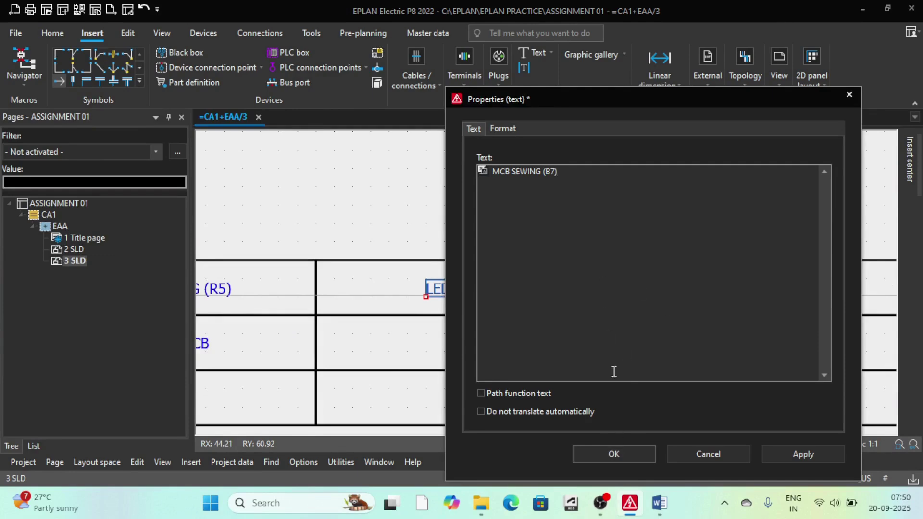
left_click(630, 455)
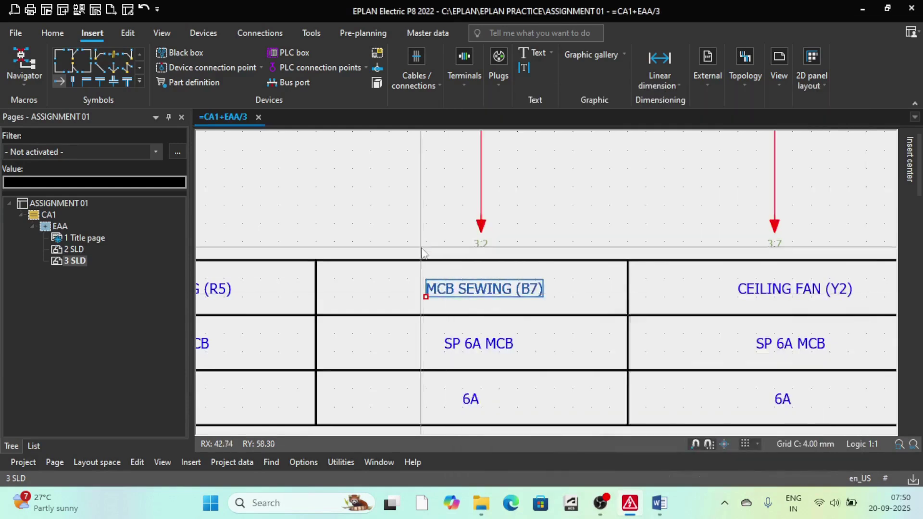
Set the F7 feeder's equipment tag to "16A SP MCB" and its feeder rating to "16A" in the page 3 table.
double_click(486, 343)
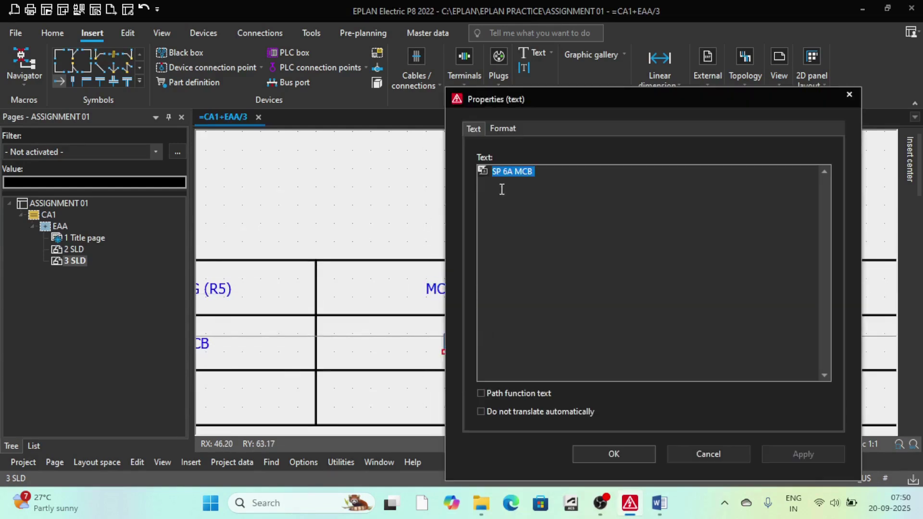
type("16A")
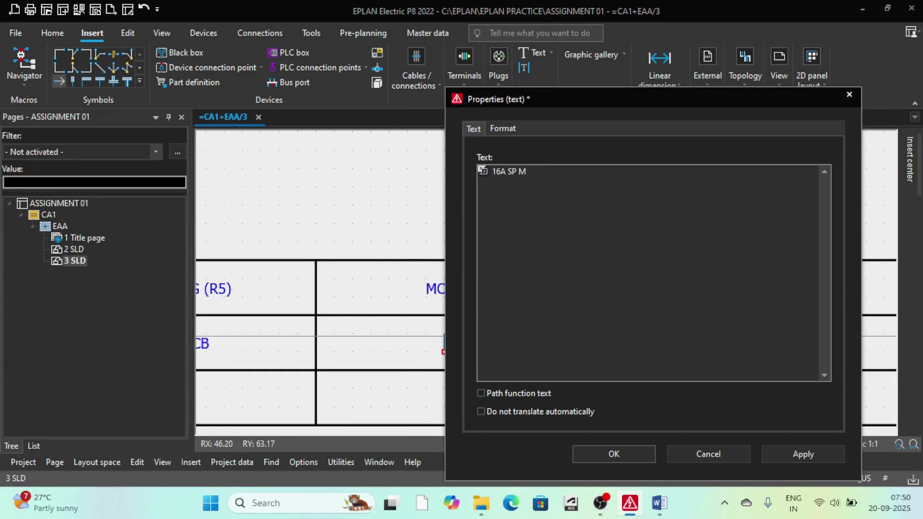
left_click(610, 456)
double_click(475, 405)
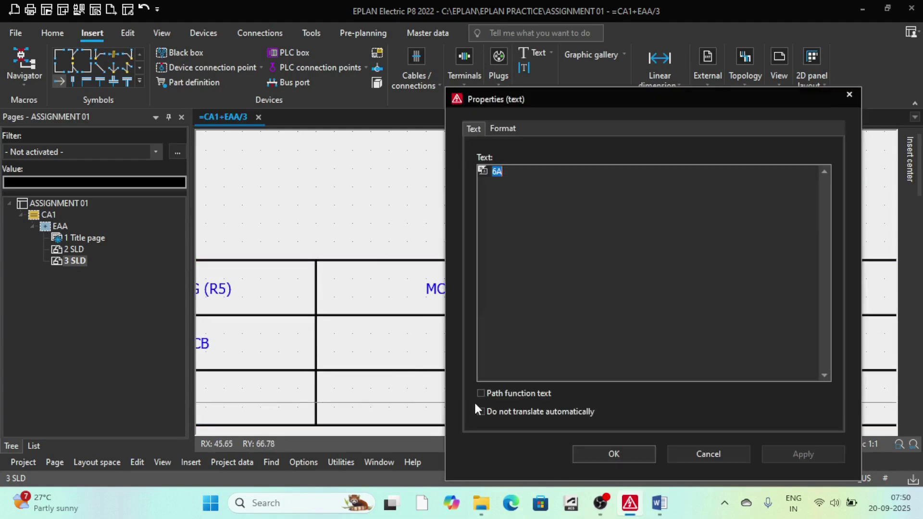
type("1")
left_click(615, 454)
Compare the feeder table on page 3 with the one on page 2, checking descriptions, equipment tags and ratings.
scroll(641, 296, "down", 5)
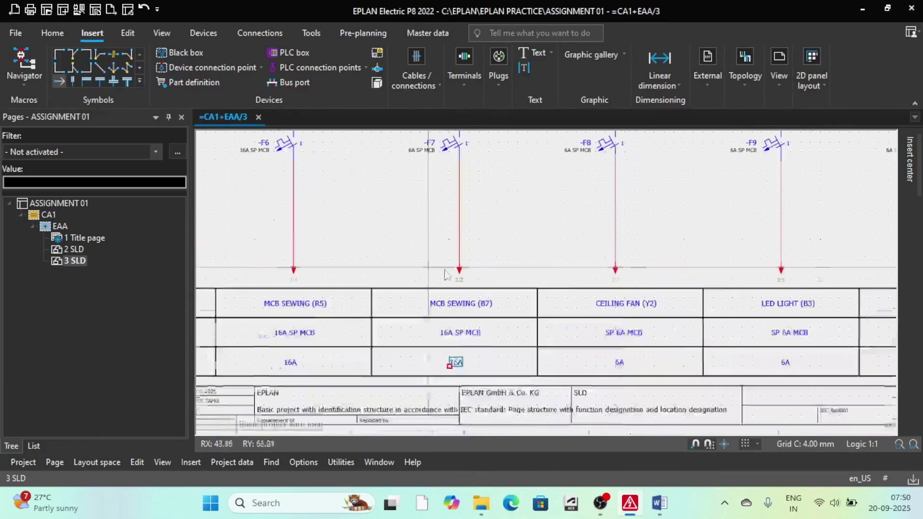
scroll(635, 307, "up", 4)
scroll(477, 308, "down", 3)
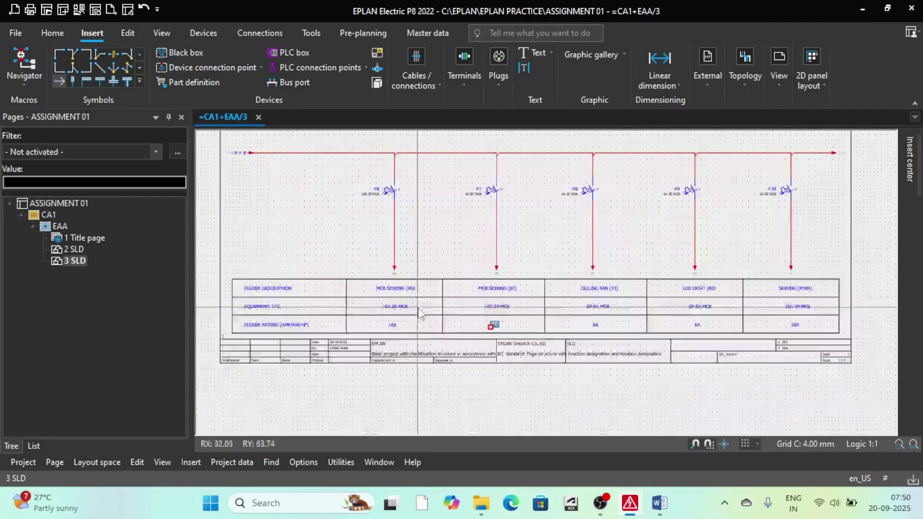
scroll(331, 311, "up", 2)
left_click(68, 249)
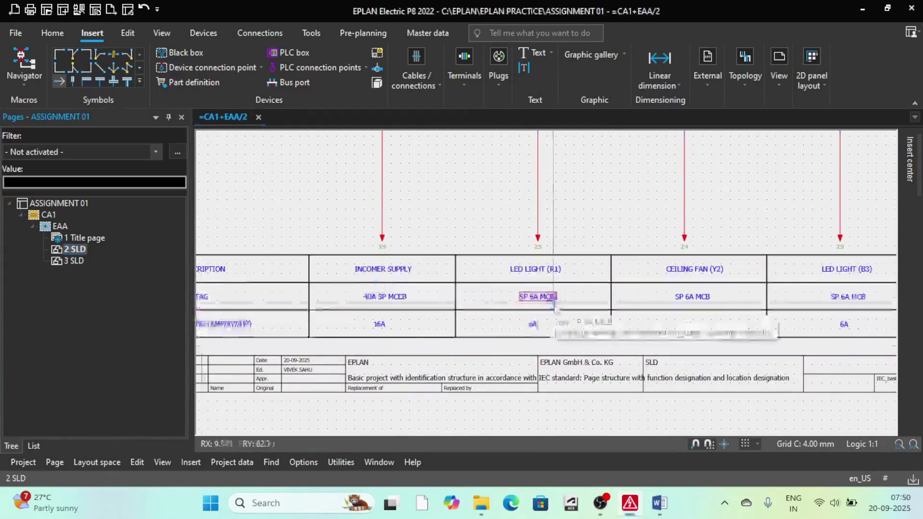
scroll(483, 303, "down", 3)
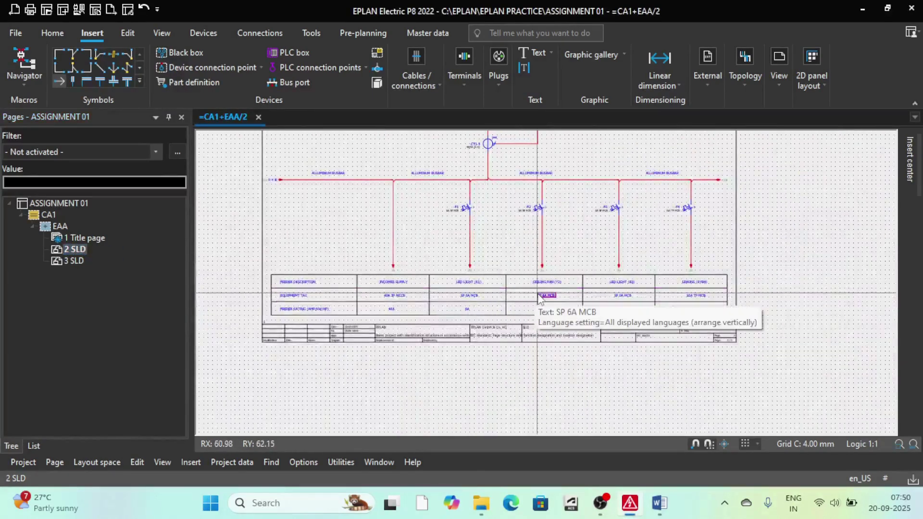
left_click(74, 260)
scroll(424, 311, "up", 5)
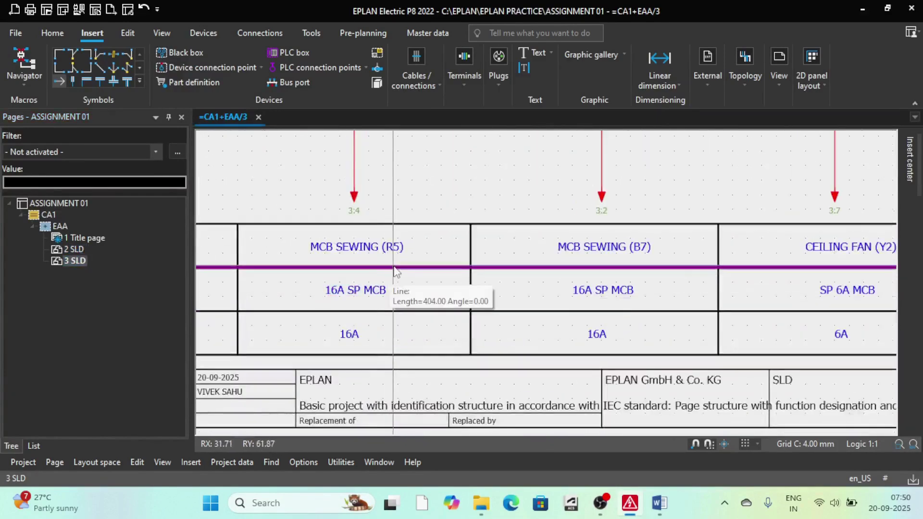
scroll(404, 273, "down", 3)
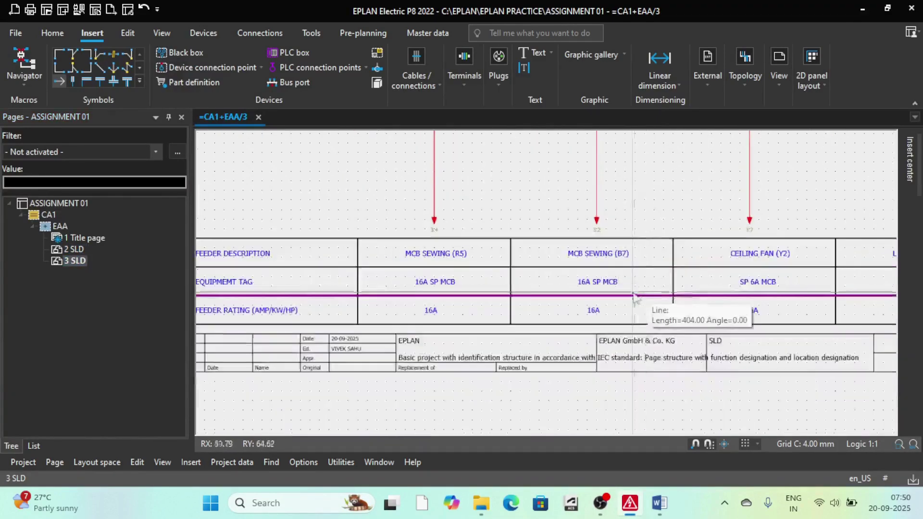
Replace the F7 feeder description in EPLAN with "MCB SEWING (Y6)" copied from item 6 of the outgoing list in Word.
key("alt+Tab")
left_click_drag(381, 387, 284, 387)
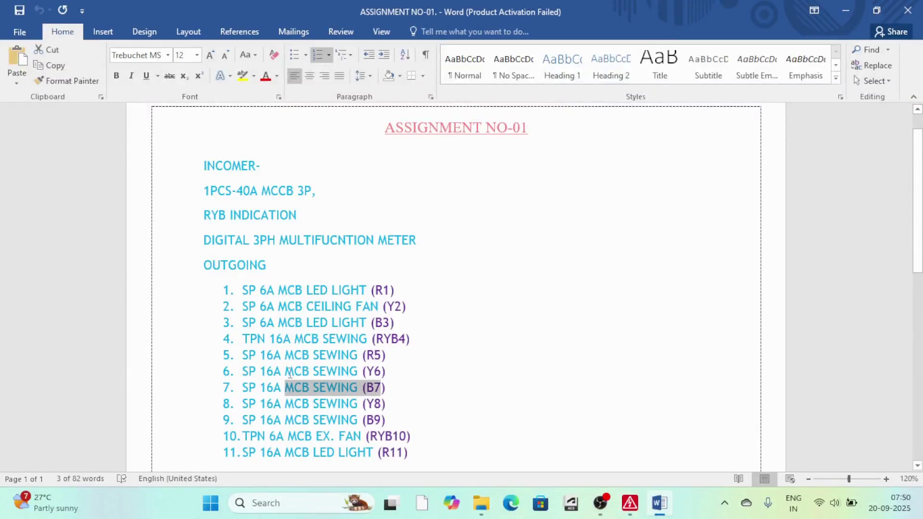
left_click_drag(287, 371, 390, 373)
key("ctrl+c")
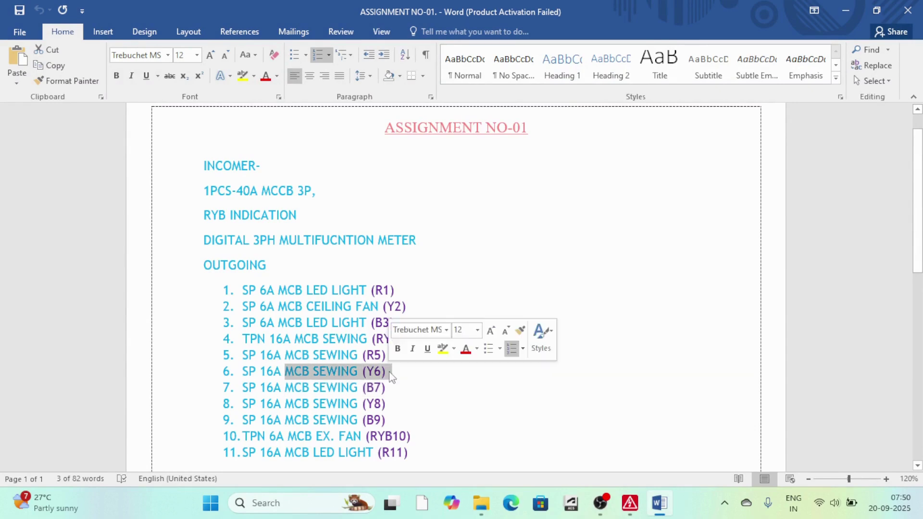
key("alt+Tab")
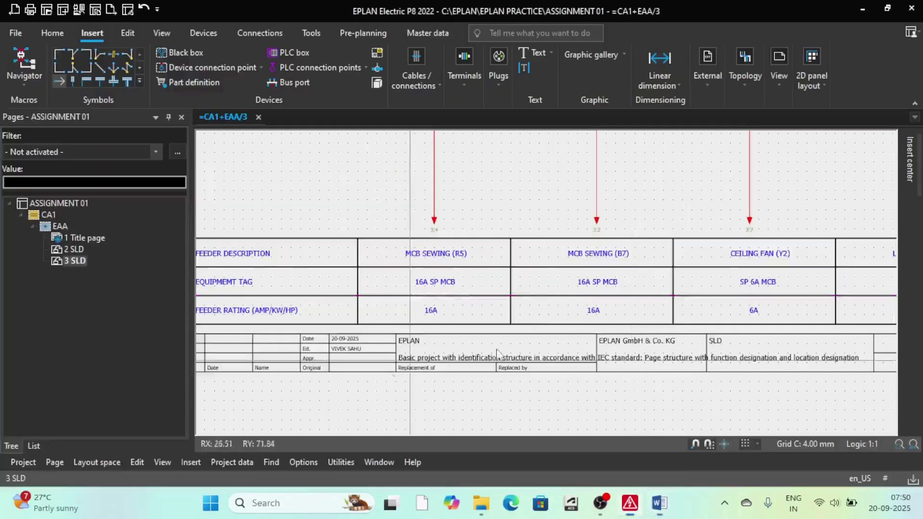
left_click(603, 254)
double_click(603, 254)
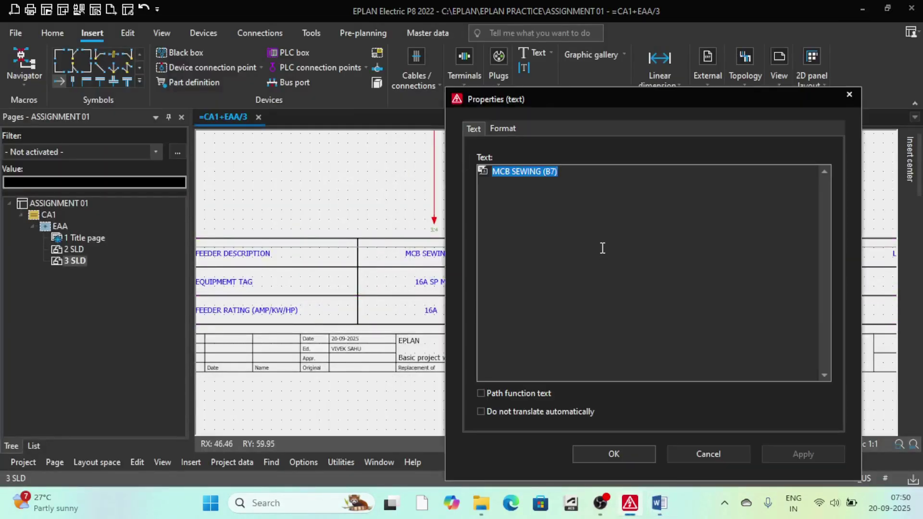
key("ctrl+v")
left_click(612, 451)
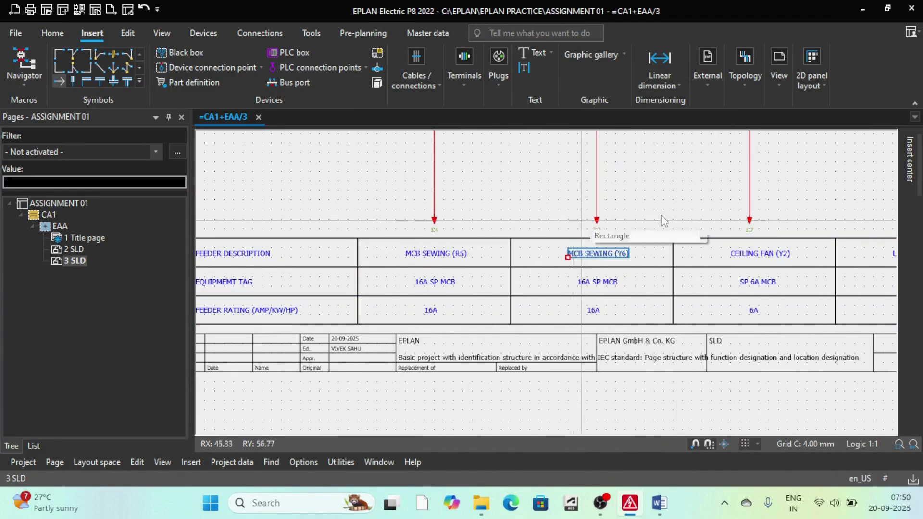
Replace the F8 feeder description in EPLAN with "MCB SEWING (B7)" copied from item 7 of the outgoing list in Word.
scroll(417, 257, "up", 2)
scroll(418, 257, "down", 2)
scroll(544, 246, "up", 2)
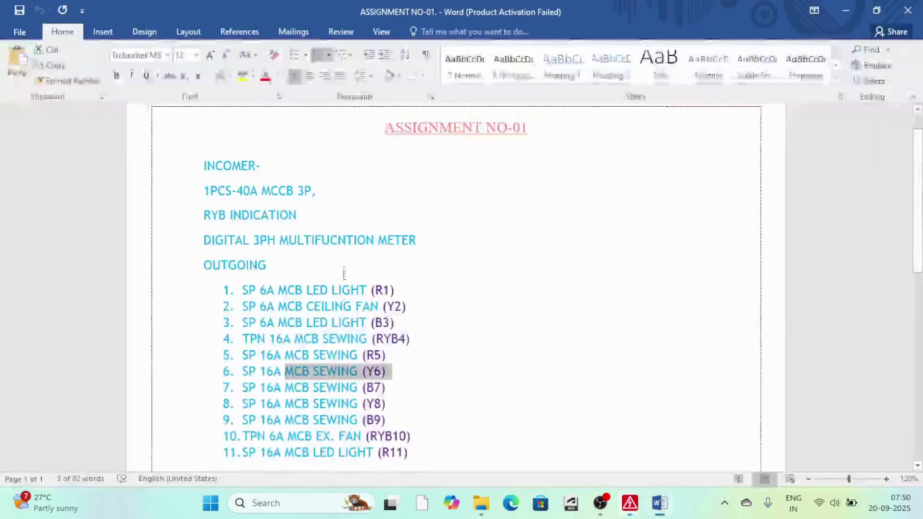
key("alt+Tab")
left_click_drag(385, 397, 392, 400)
key("ctrl+c")
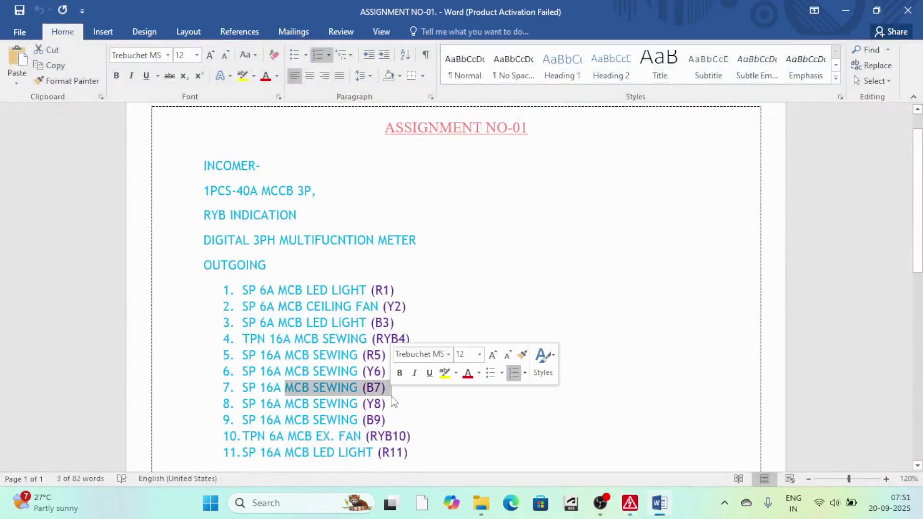
key("alt+Tab")
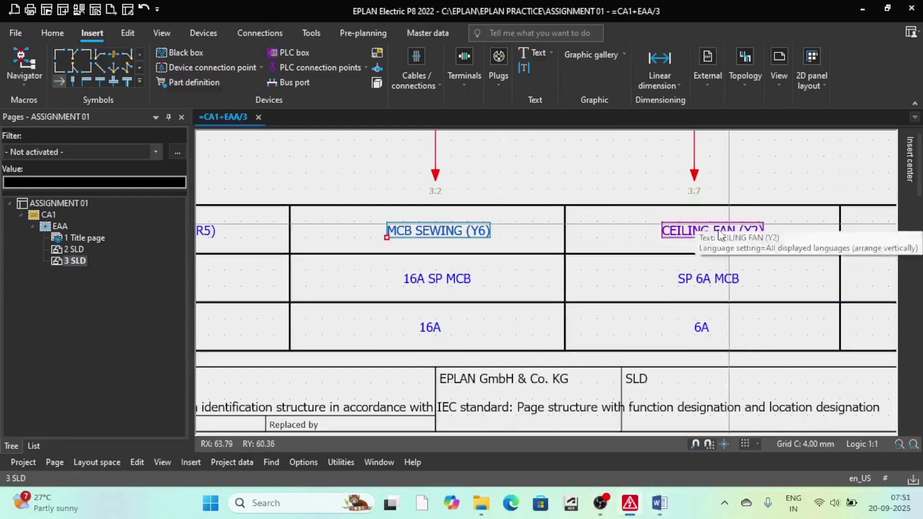
double_click(684, 231)
key("ctrl+v")
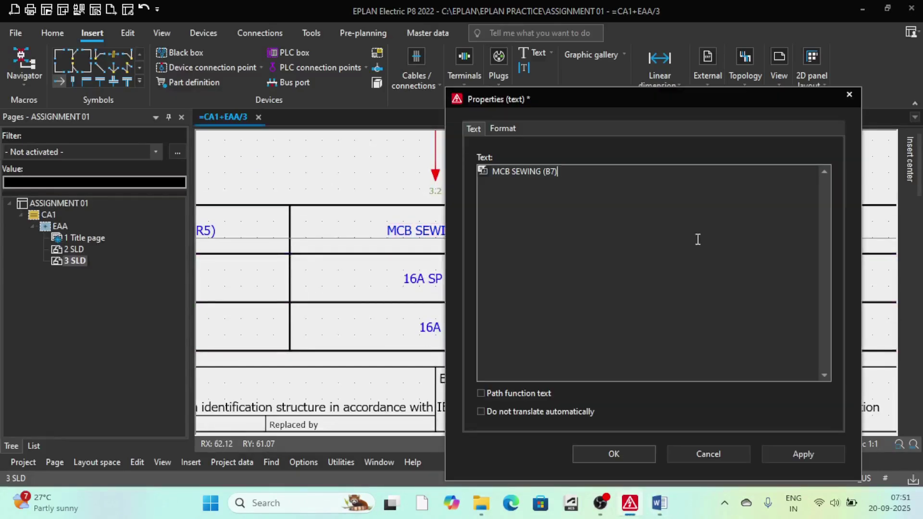
left_click(610, 451)
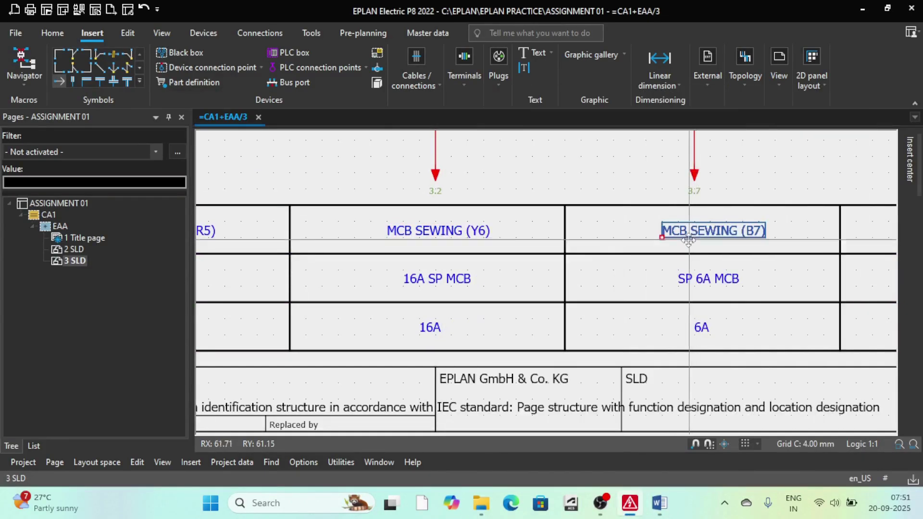
key("Escape")
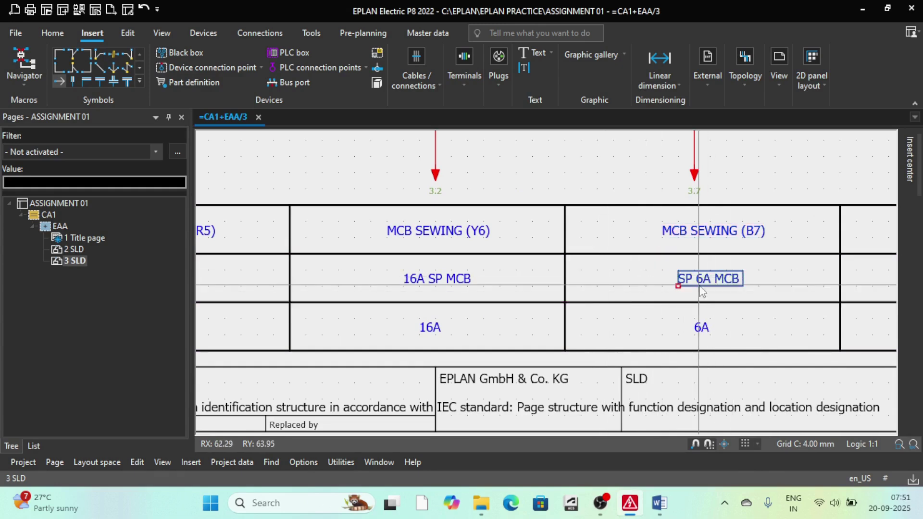
Delete the F8 feeder's equipment tag and put a copy of the F7 tag "16A SP MCB" in its cell.
key("Delete")
left_click(702, 289)
left_click(435, 278)
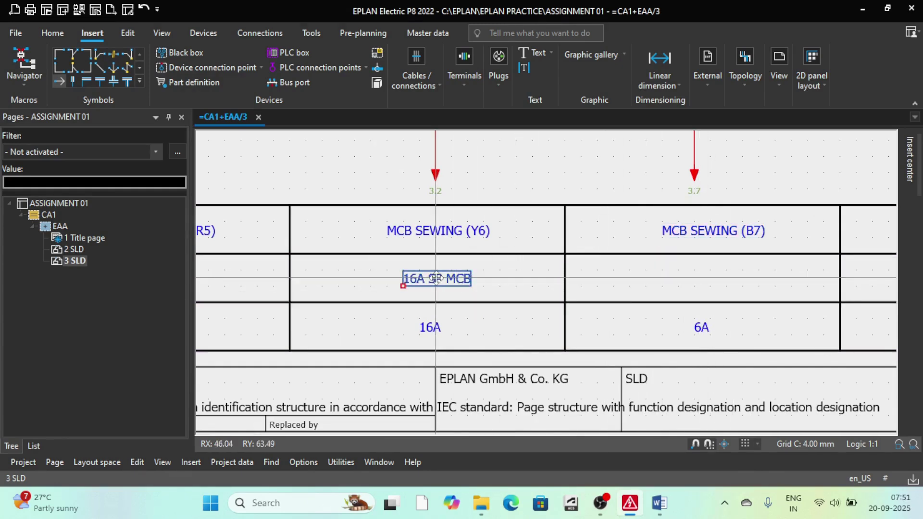
key("d")
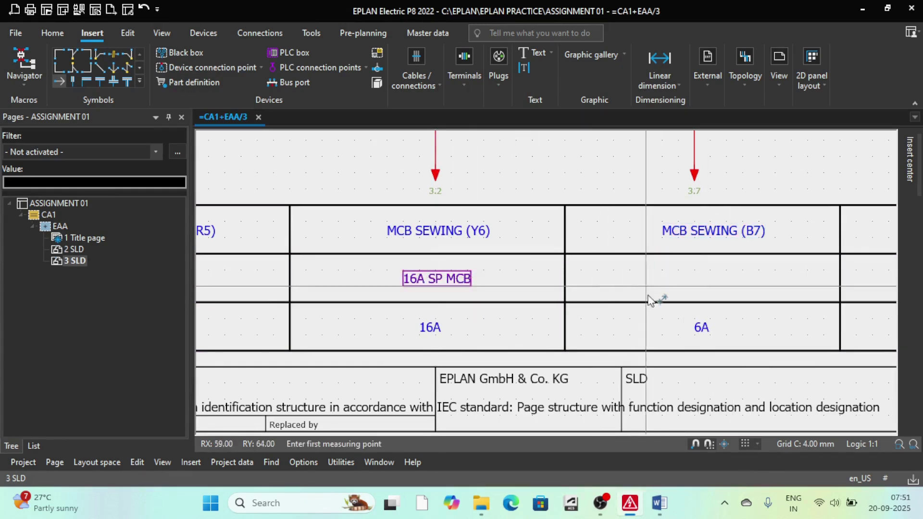
key("Escape")
left_click(427, 279)
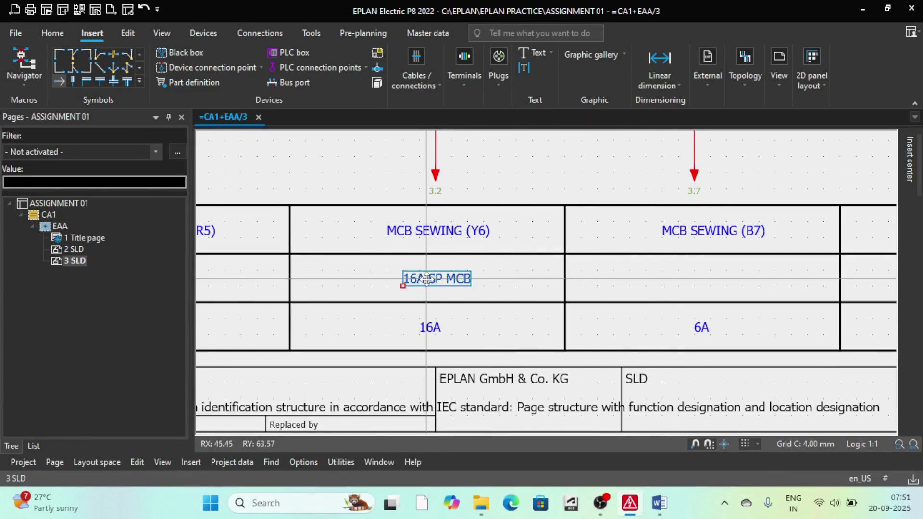
key("ctrl+c")
key("ctrl+v")
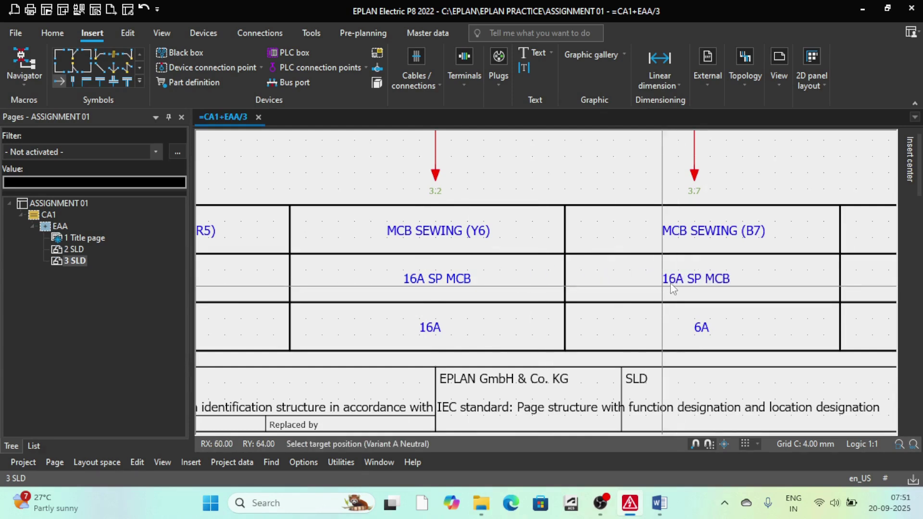
left_click(672, 288)
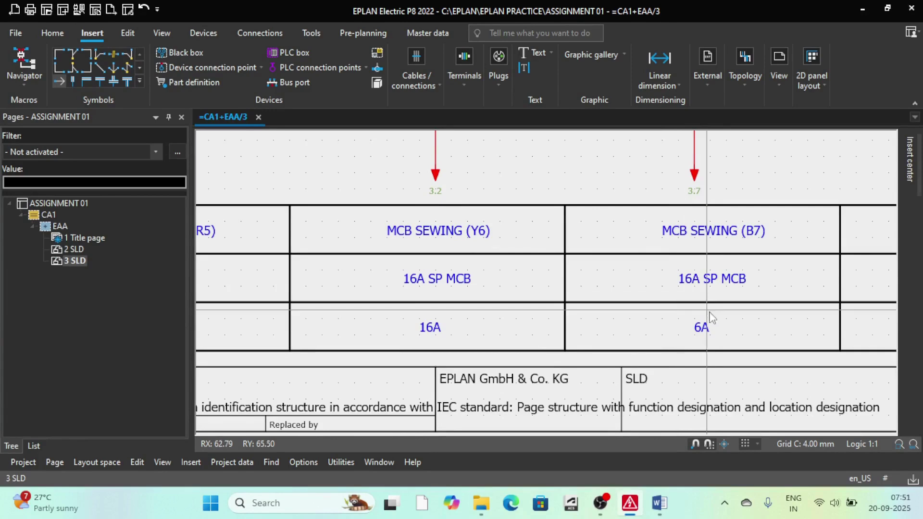
Delete the F8 feeder's rating and put a copy of the F7 rating "16A" in its cell.
left_click(701, 326)
key("Delete")
left_click(429, 327)
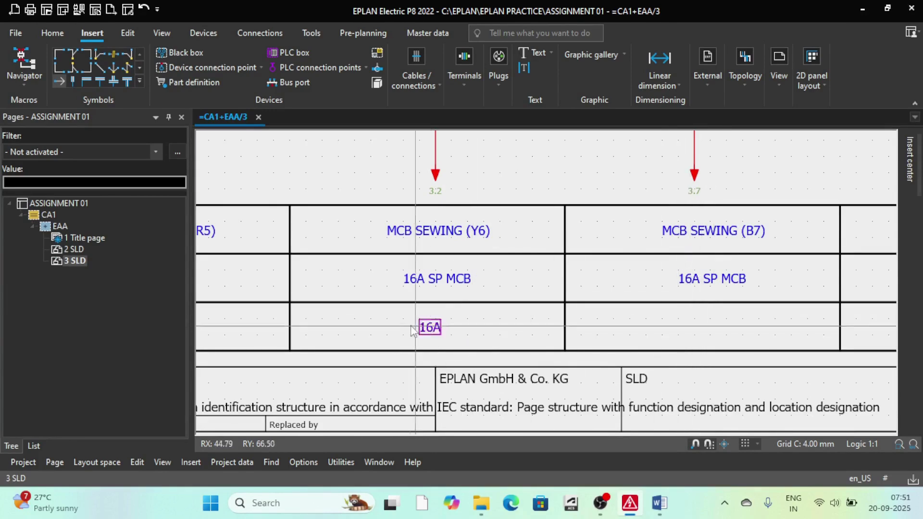
key("ctrl+c")
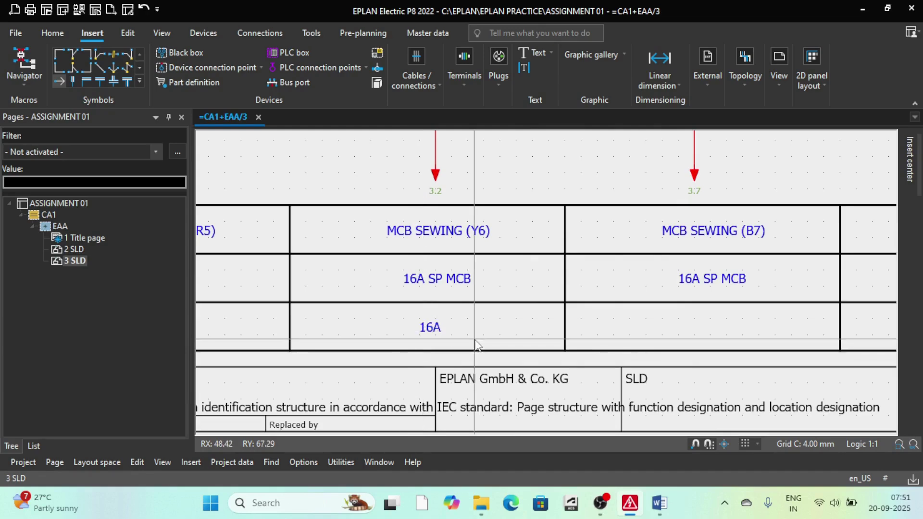
key("ctrl+v")
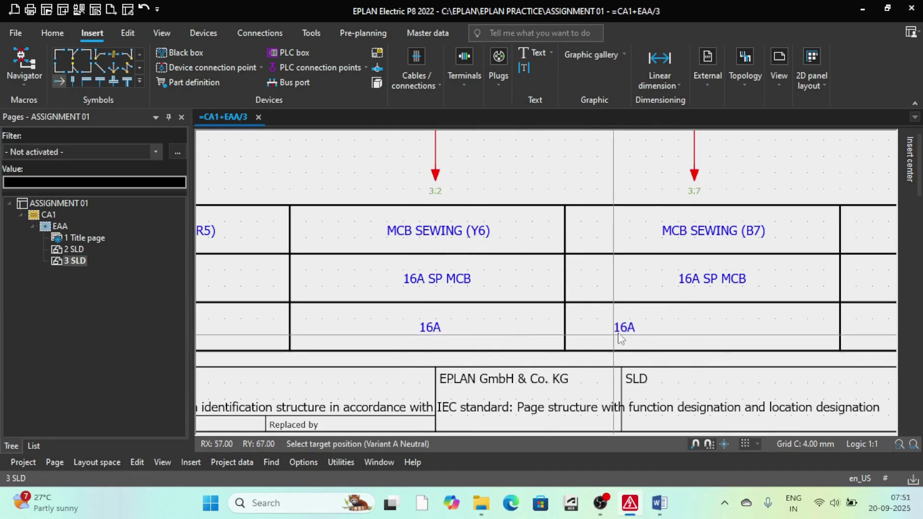
left_click(704, 340)
Review the F6 to F10 columns of the page 3 feeder table for entries that still need updating.
scroll(546, 288, "down", 3)
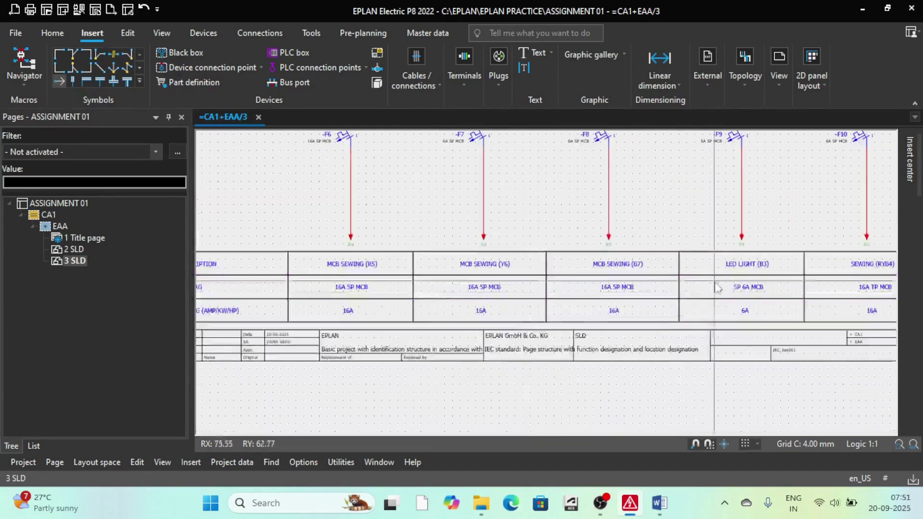
scroll(568, 274, "up", 2)
scroll(650, 260, "down", 2)
scroll(519, 263, "up", 4)
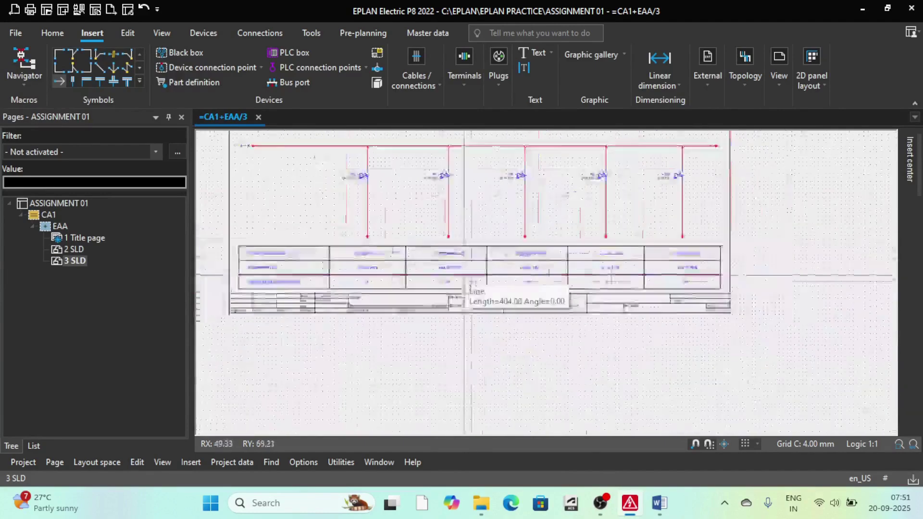
scroll(517, 263, "up", 4)
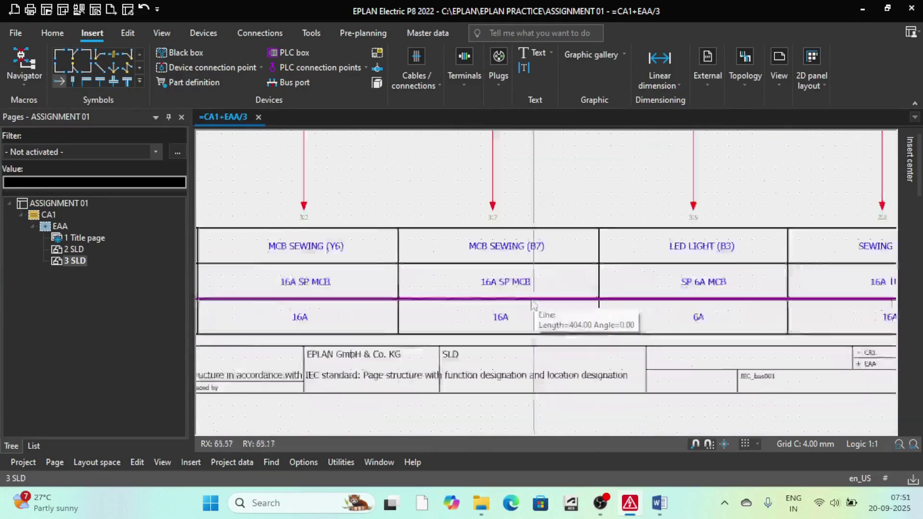
scroll(498, 243, "down", 2)
scroll(495, 242, "up", 1)
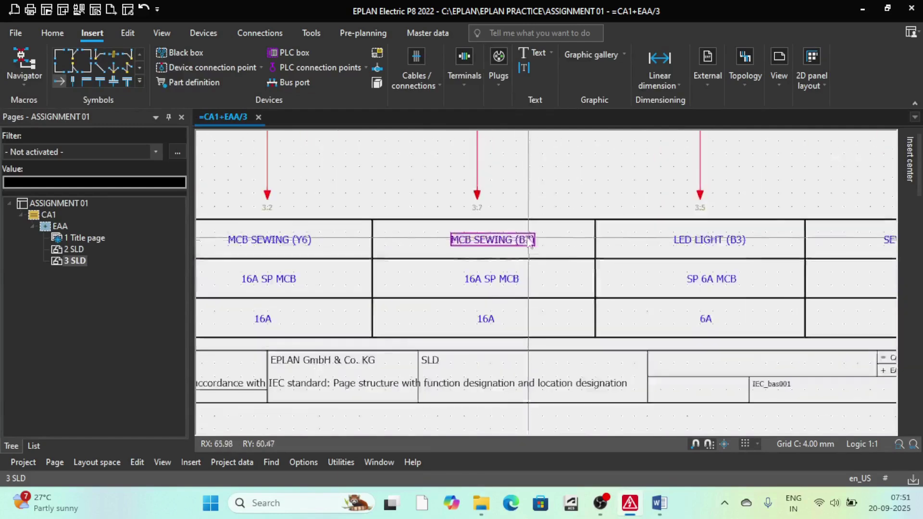
scroll(628, 245, "down", 3)
scroll(648, 242, "up", 2)
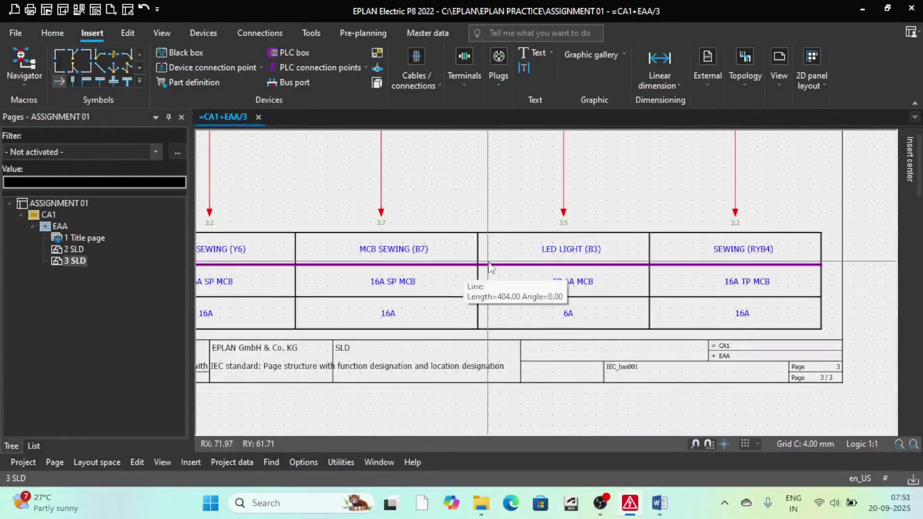
Replace the F9 feeder description in EPLAN with "MCB SEWING (Y8)" copied from item 8 of the outgoing list in Word.
key("alt+Tab")
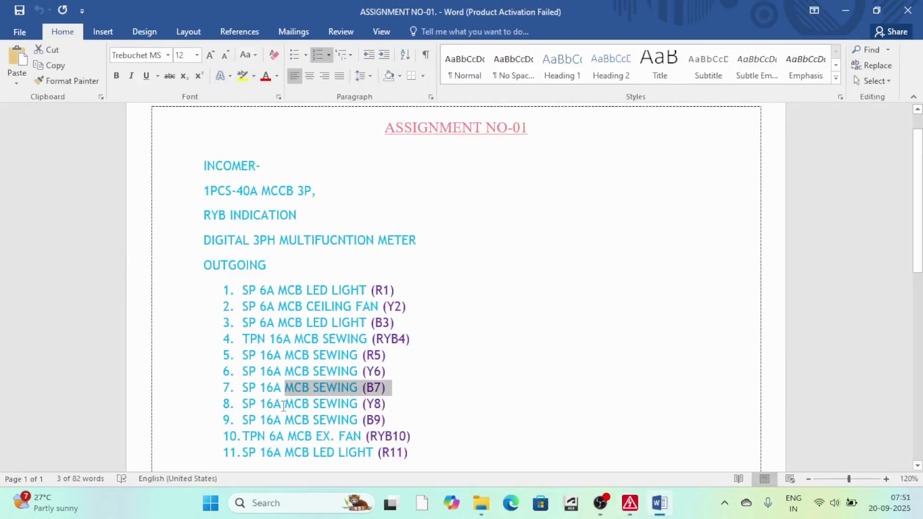
left_click(383, 404)
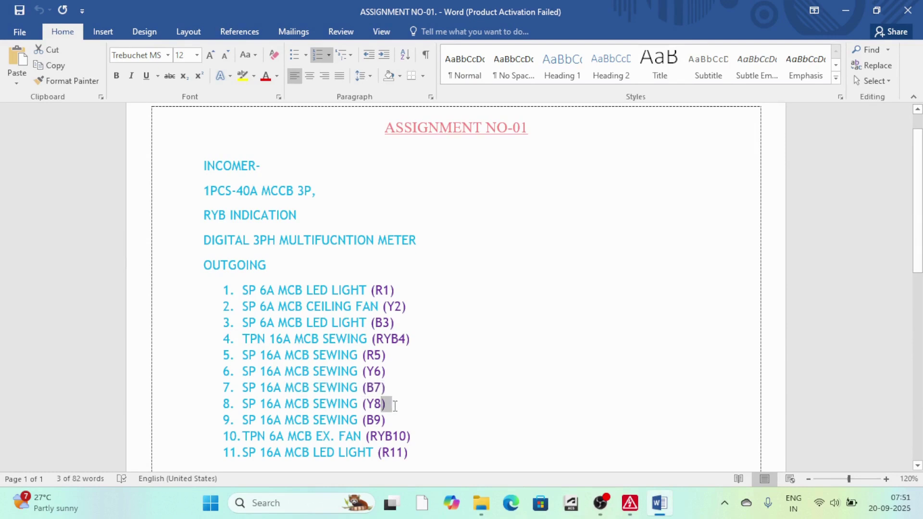
left_click_drag(382, 404, 297, 408)
key("ctrl+c")
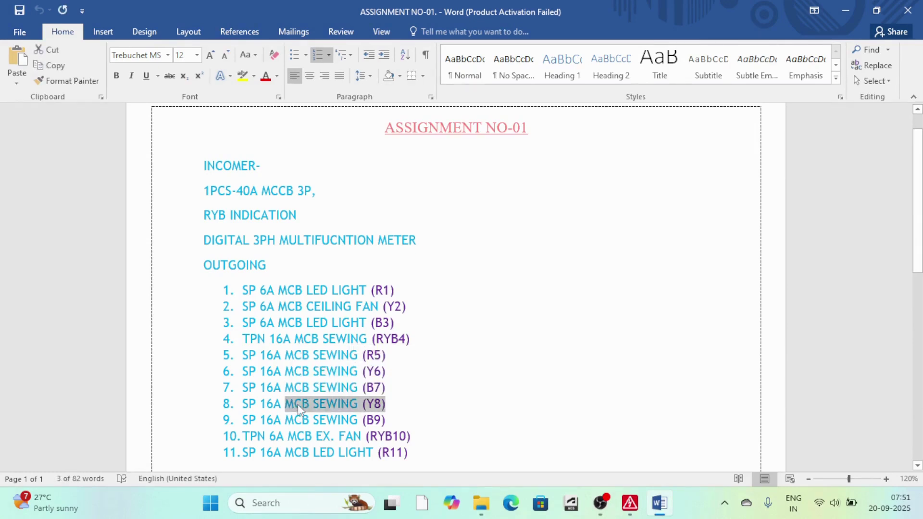
key("alt+Tab")
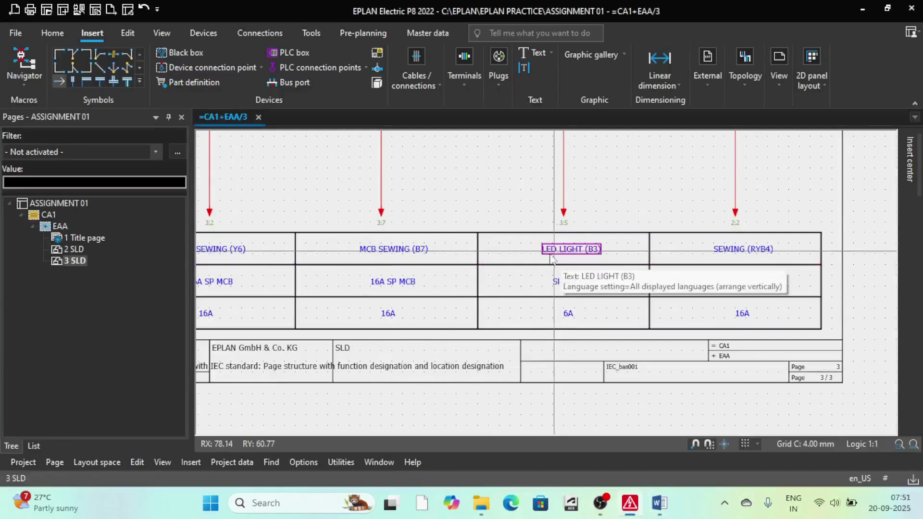
double_click(570, 249)
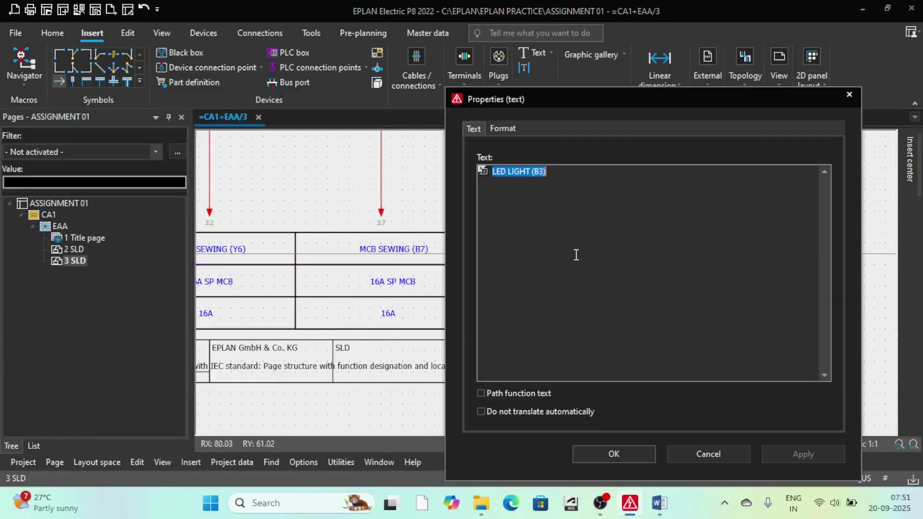
key("ctrl+v")
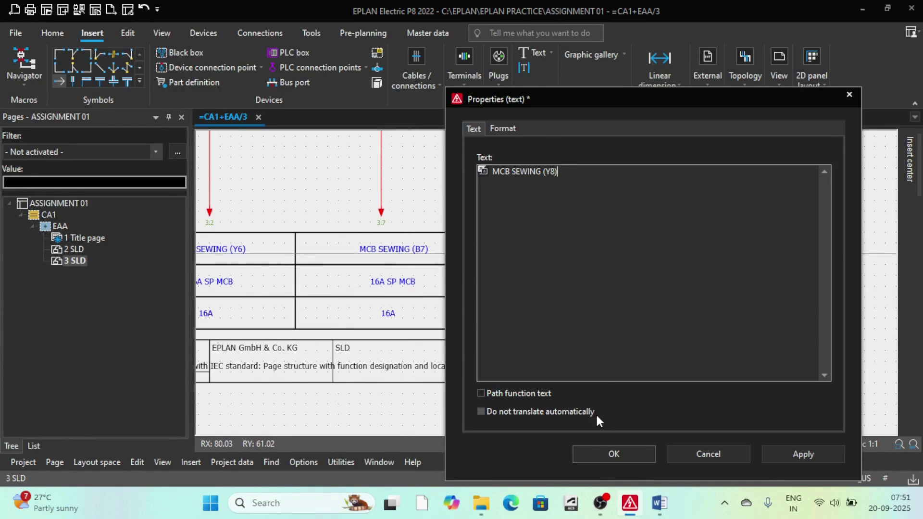
left_click(612, 457)
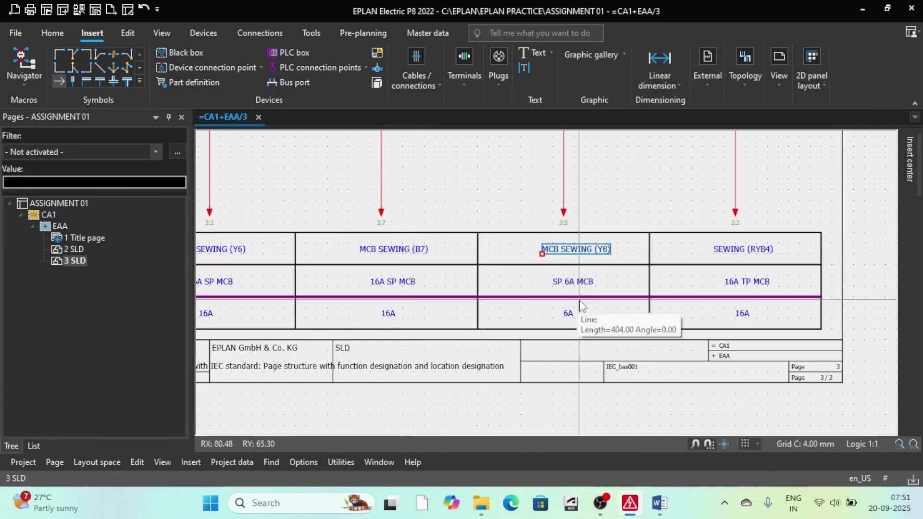
Delete the F9 feeder's equipment tag and rating, and put a copy of the F8 tag "16A SP MCB" in the tag cell.
left_click(559, 286)
key("Delete")
left_click(567, 312)
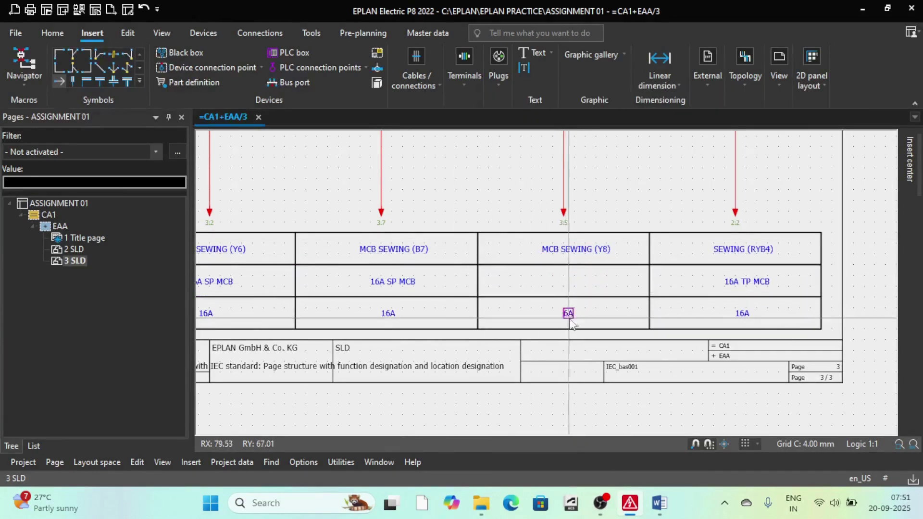
key("Delete")
left_click(397, 282)
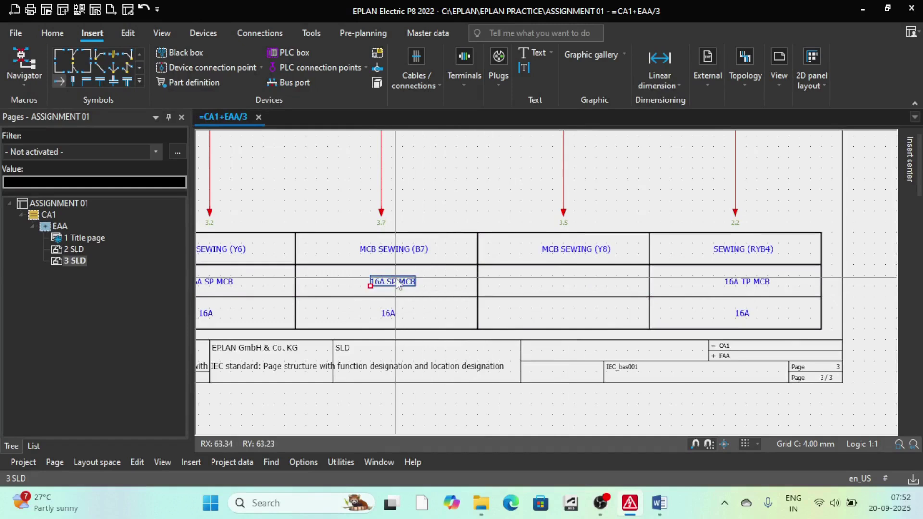
key("ctrl+c")
key("ctrl+v")
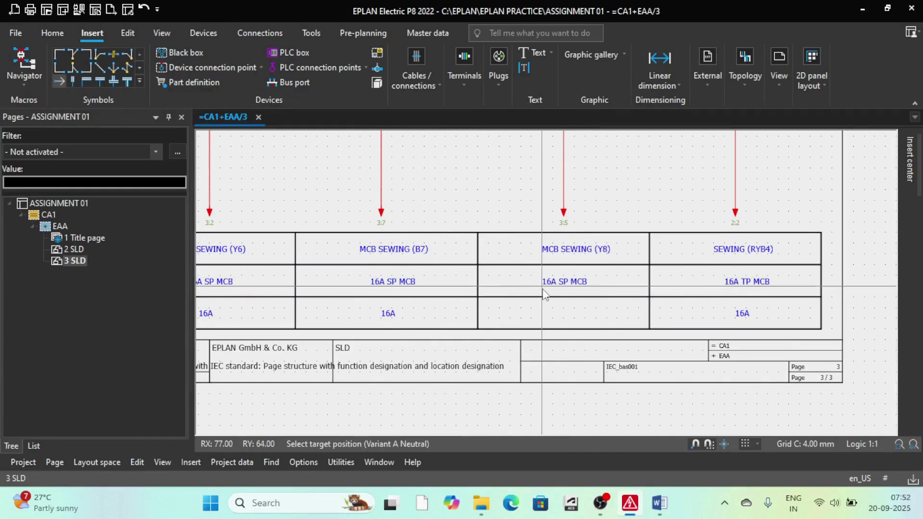
left_click(552, 288)
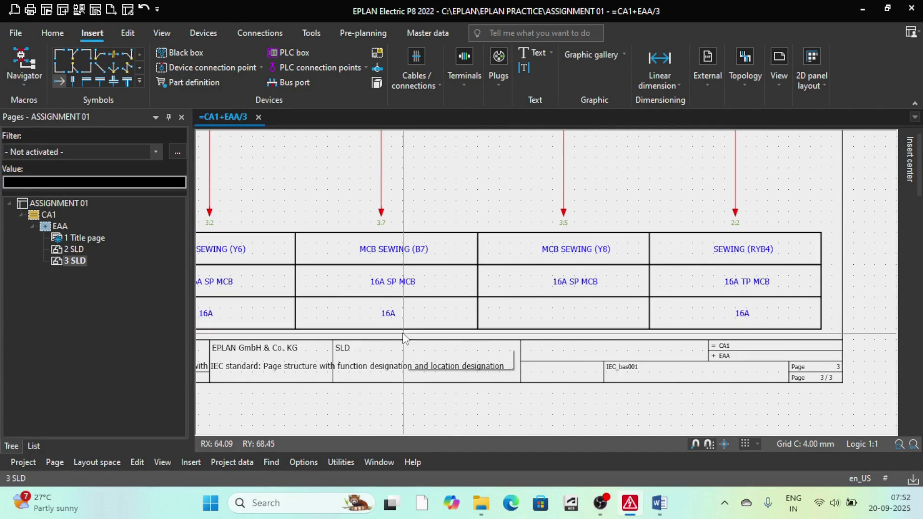
Copy the F8 rating "16A" into the empty rating cell of the F9 feeder.
left_click(381, 317)
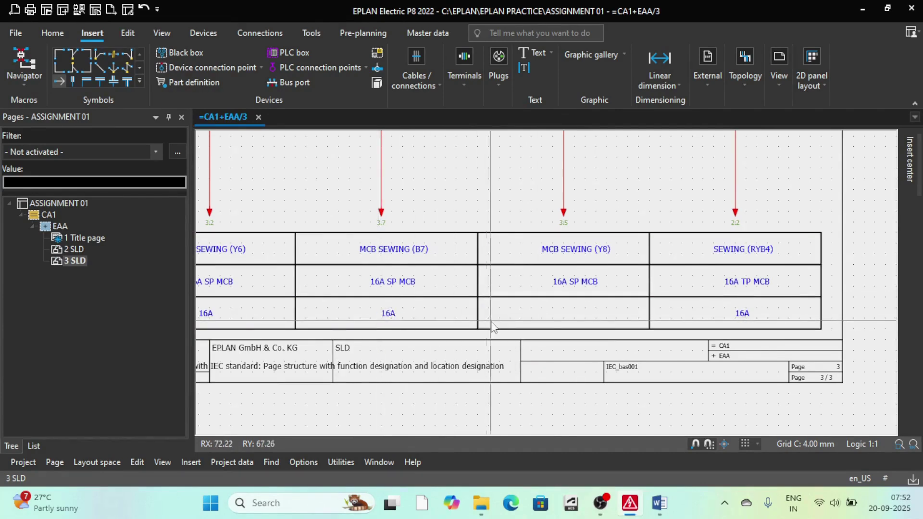
scroll(493, 326, "up", 3)
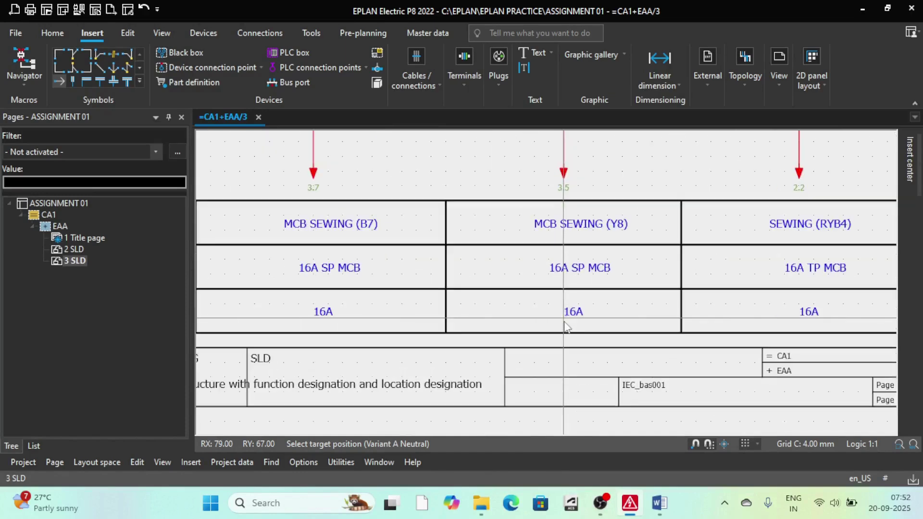
scroll(495, 289, "down", 3)
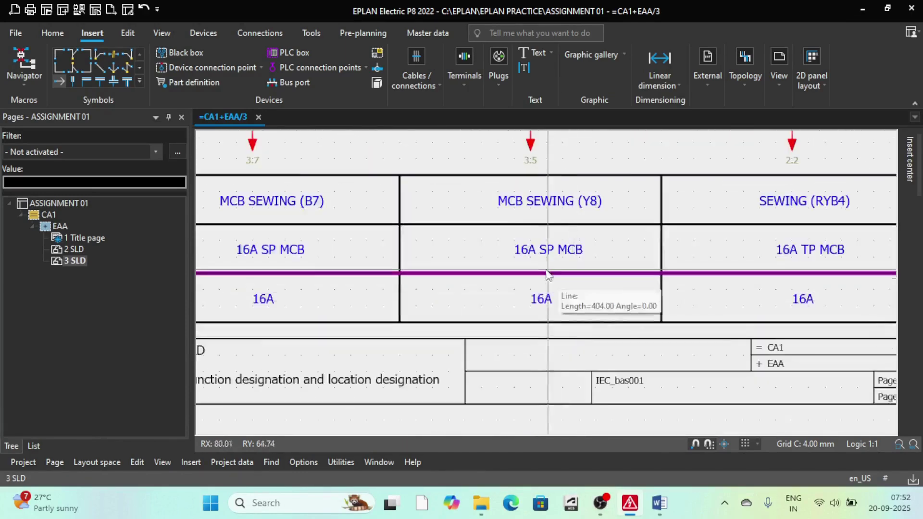
Examine the F9 and F10 columns of the feeder table, checking descriptions, equipment tags and ratings.
scroll(624, 259, "up", 1)
scroll(610, 250, "down", 2)
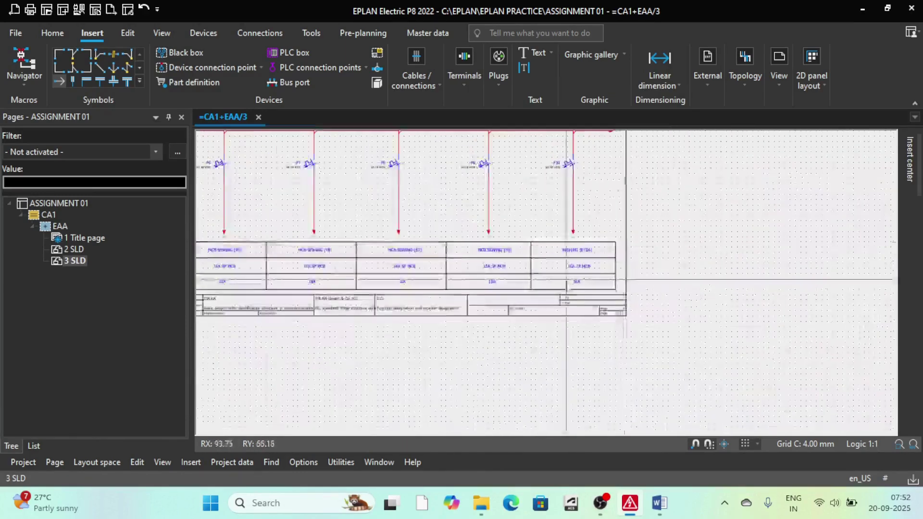
scroll(598, 241, "up", 2)
scroll(596, 238, "down", 1)
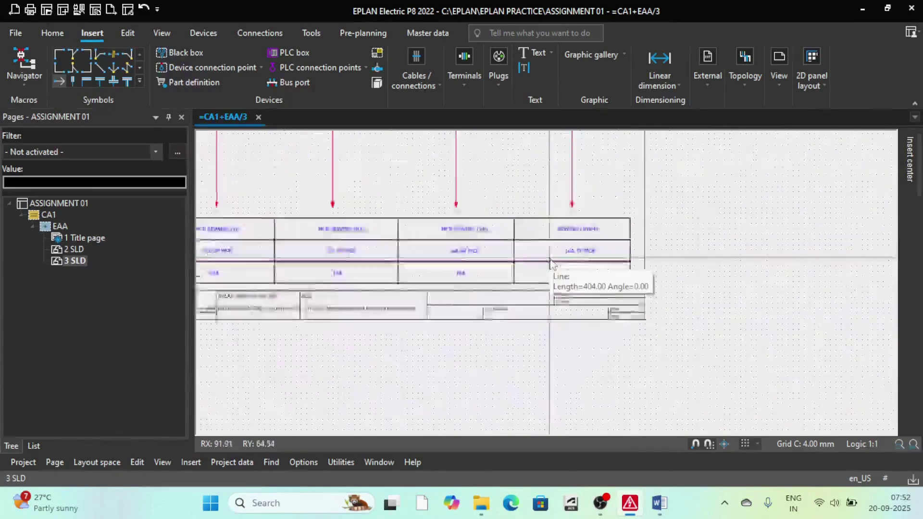
scroll(594, 234, "up", 1)
scroll(432, 226, "up", 1)
scroll(435, 226, "down", 1)
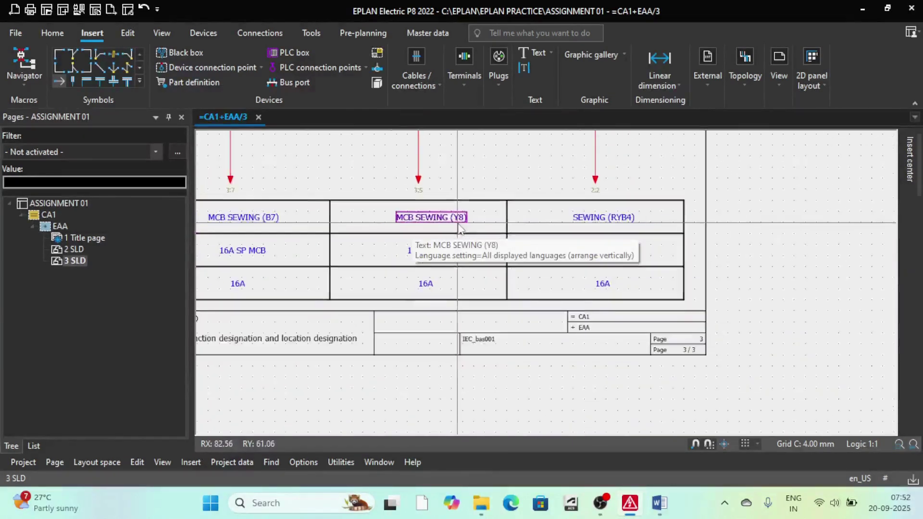
scroll(457, 228, "up", 1)
Replace the F10 feeder description in EPLAN with "MCB SEWING (B9)" copied from item 9 of the outgoing list in Word.
key("alt+Tab")
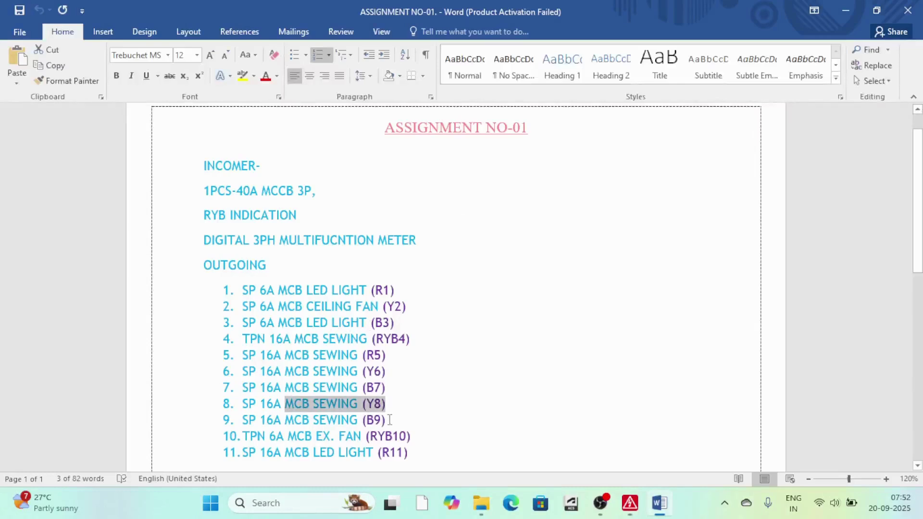
left_click_drag(255, 423, 323, 420)
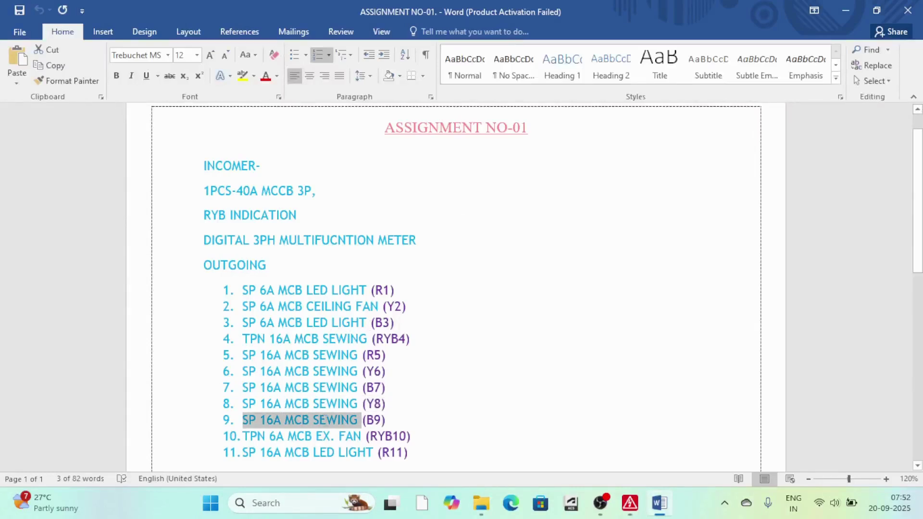
left_click(392, 422)
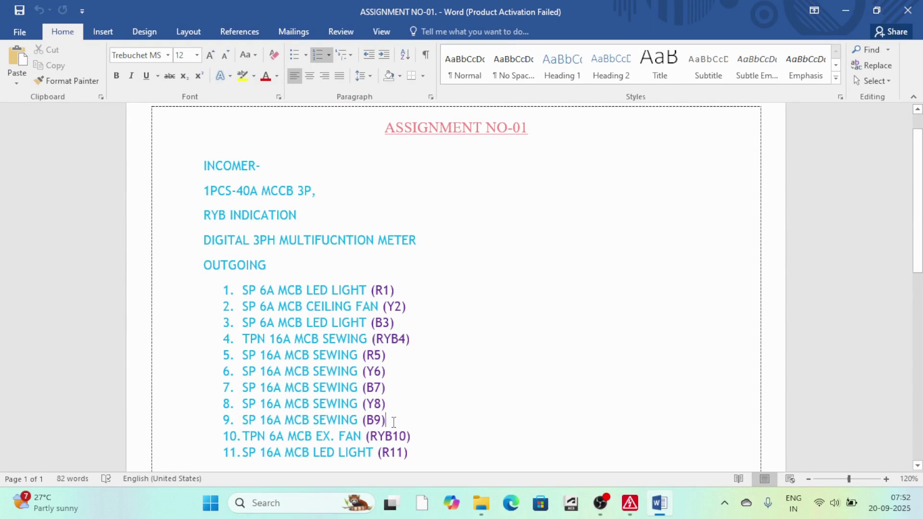
left_click_drag(391, 422, 291, 421)
key("ctrl+c")
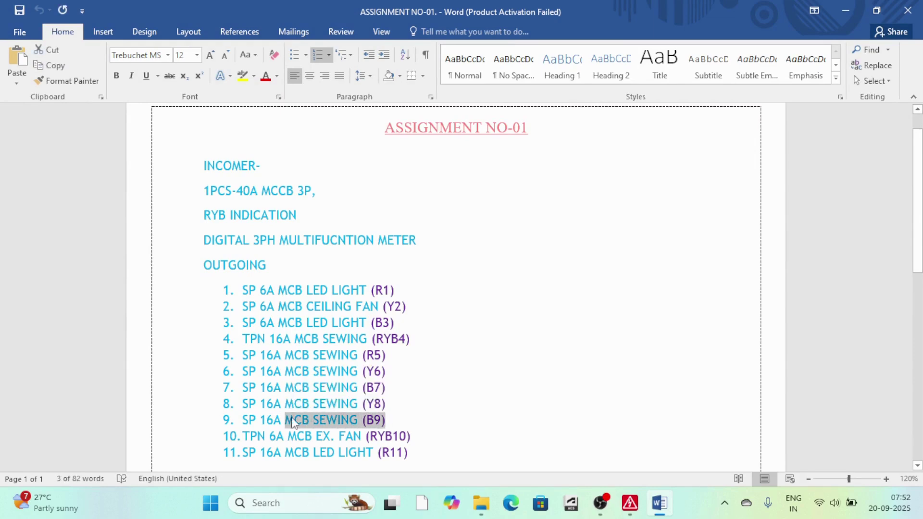
key("alt+Tab")
double_click(604, 217)
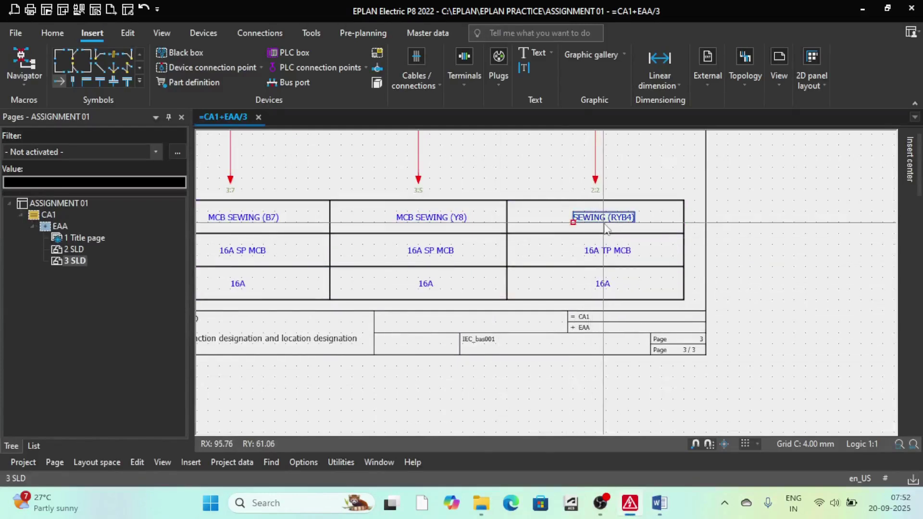
key("ctrl+v")
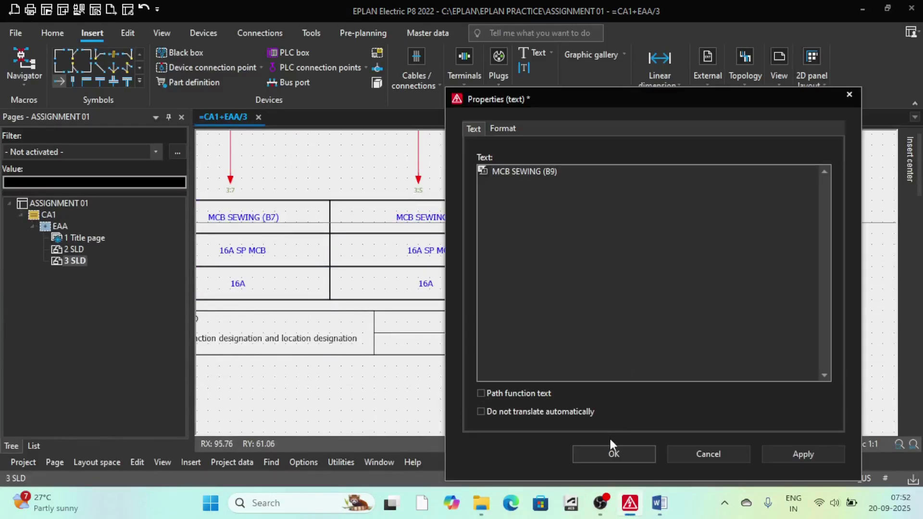
left_click(612, 451)
Delete the F10 feeder's equipment tag and put a copy of the F9 tag "16A SP MCB" in its cell.
left_click(607, 251)
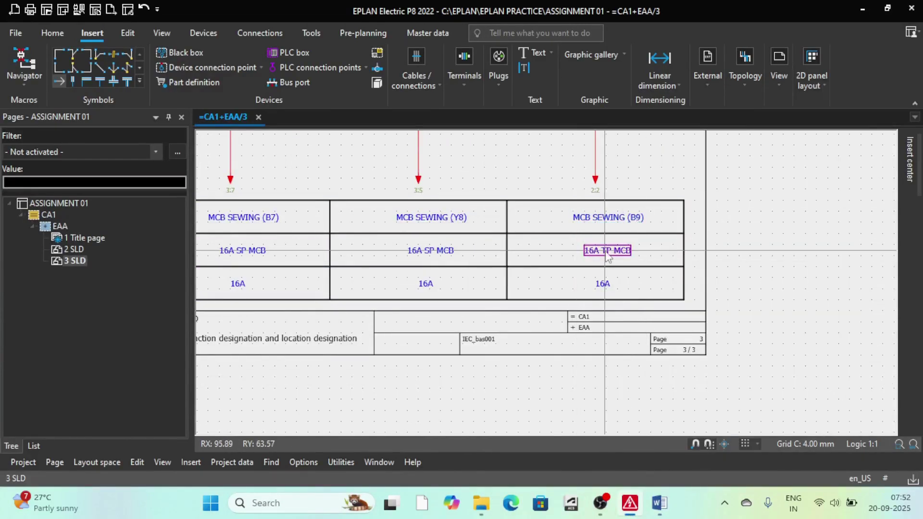
key("Delete")
left_click(602, 283)
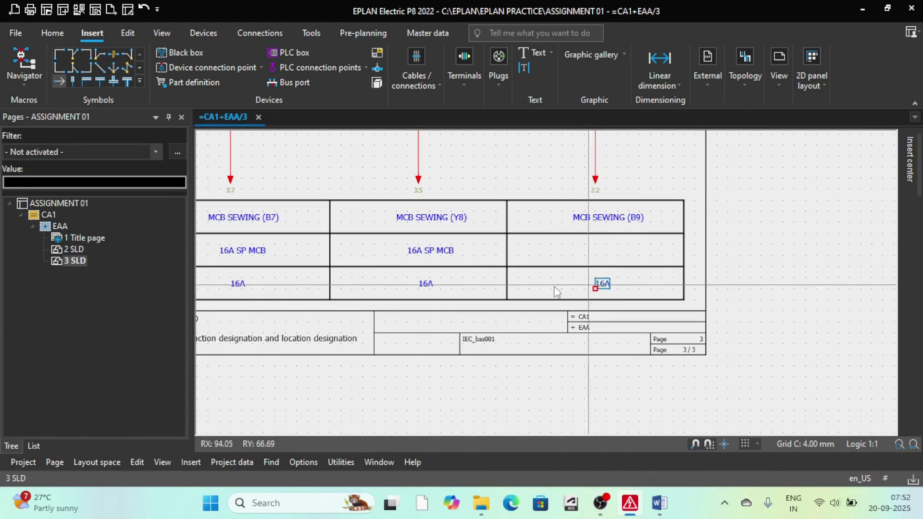
left_click(434, 256)
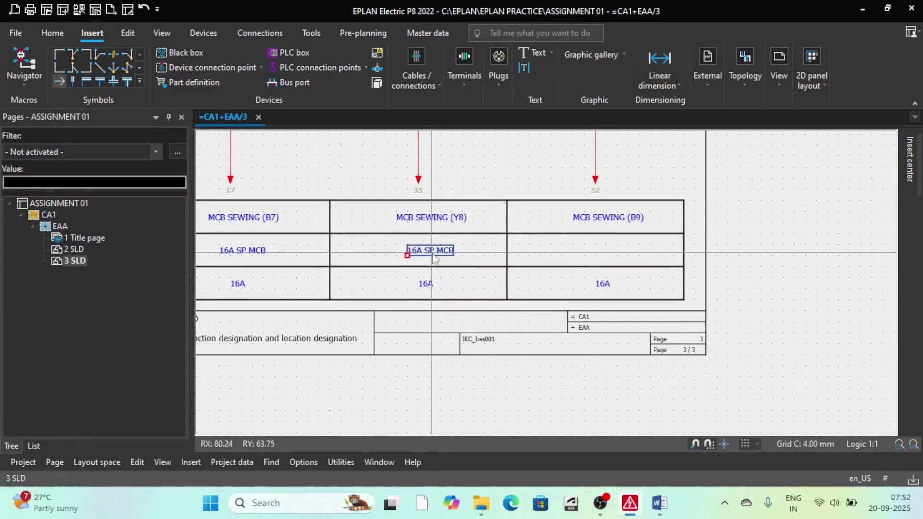
key("ctrl+v")
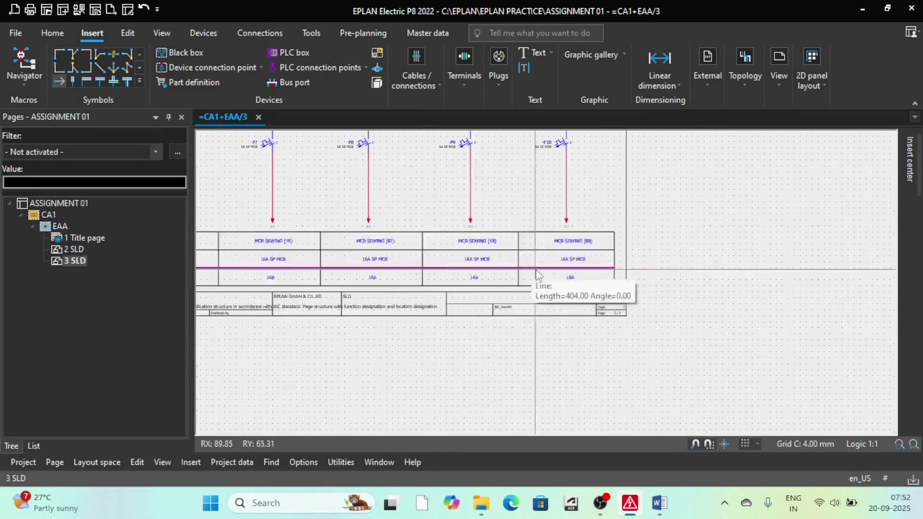
Compose a new text reading "ALLUMINIUM BUSBAR" for the page 3 busbar, and leave the placement without putting it on the page.
scroll(552, 278, "down", 5)
scroll(412, 184, "up", 5)
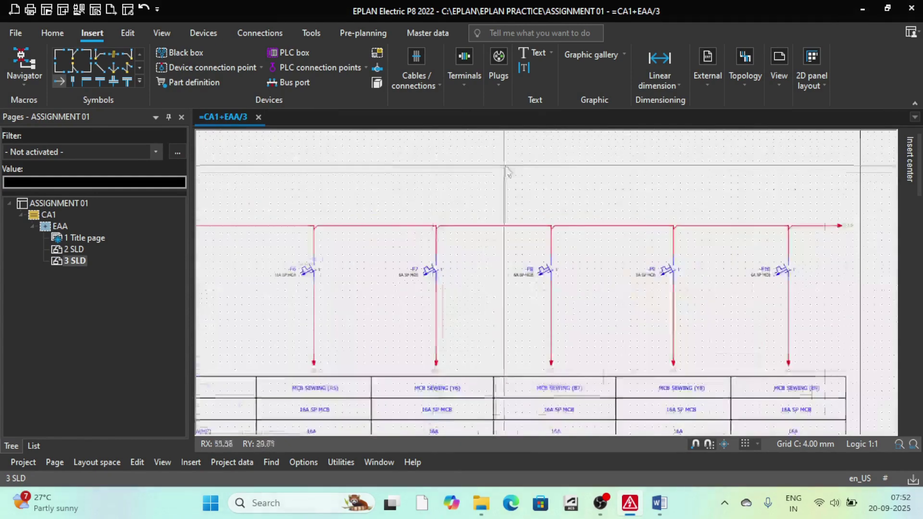
right_click(409, 156)
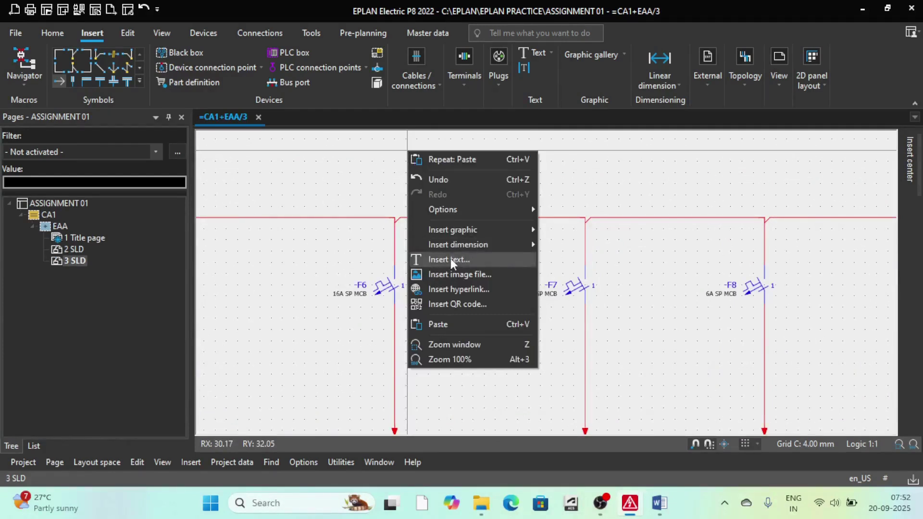
mouse_move(455, 246)
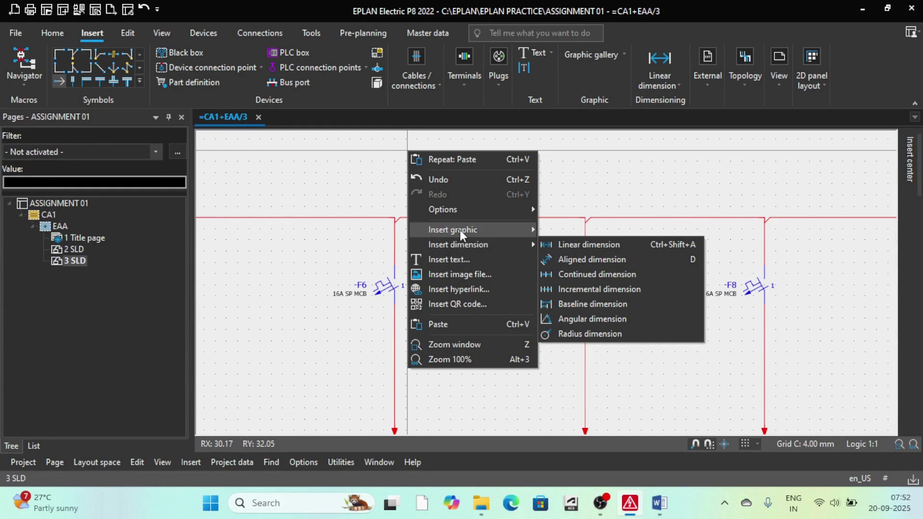
left_click(449, 260)
type("ALLUMINIUM BUSBAR")
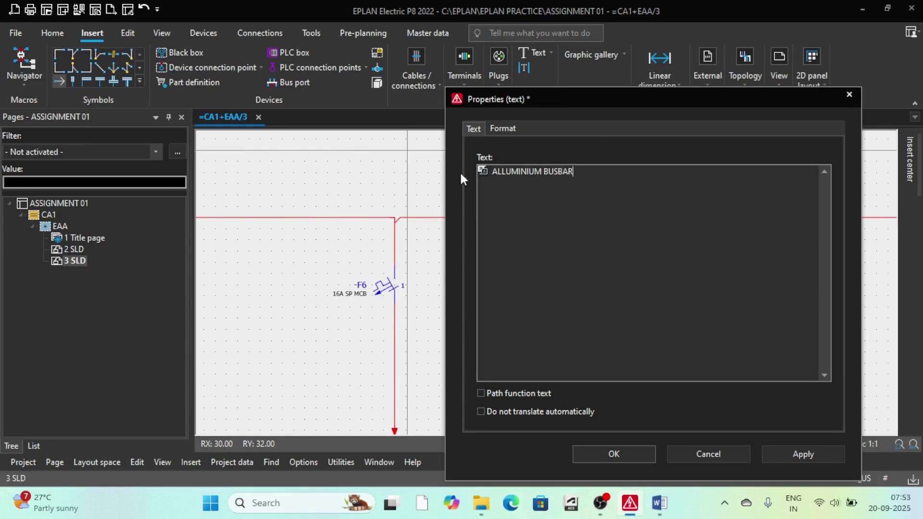
left_click(616, 448)
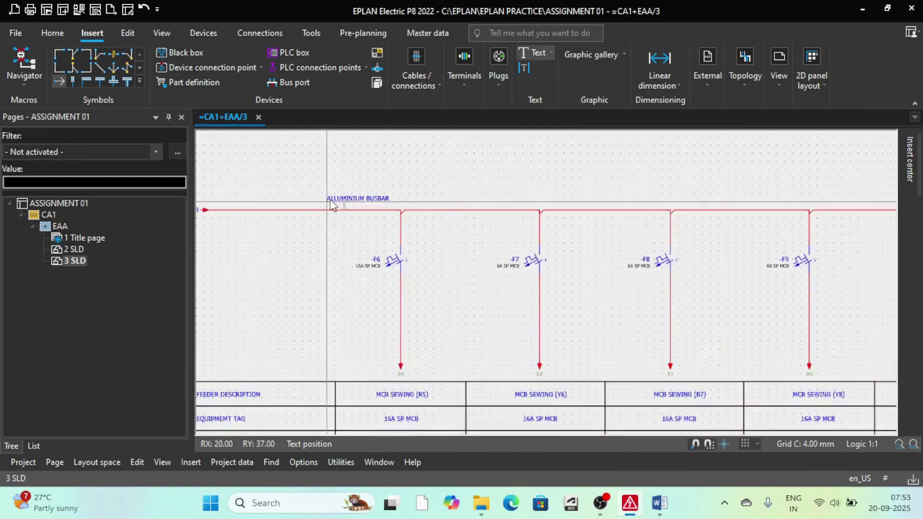
key("Escape")
Insert a text again and extend the retained wording to "415V AC 50HZ 3PH ALLUMINIUM BUSBAR".
right_click(422, 178)
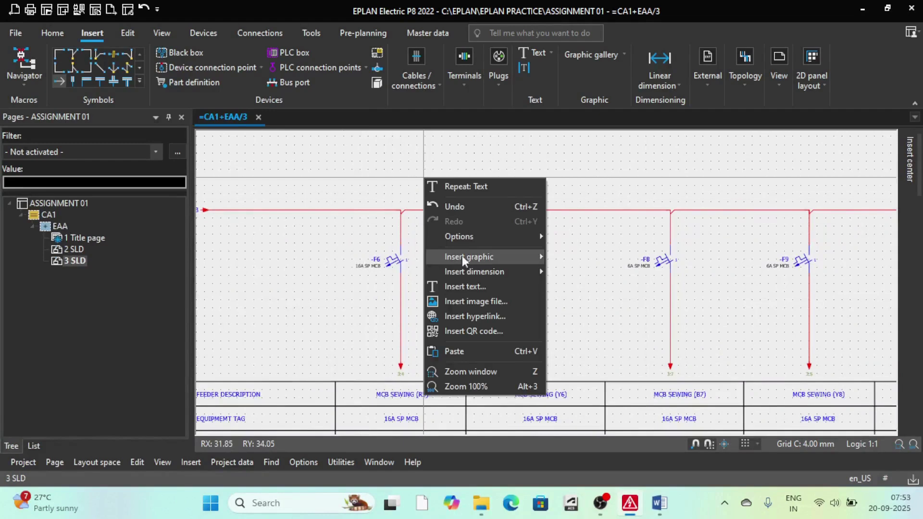
left_click(429, 286)
left_click(493, 171)
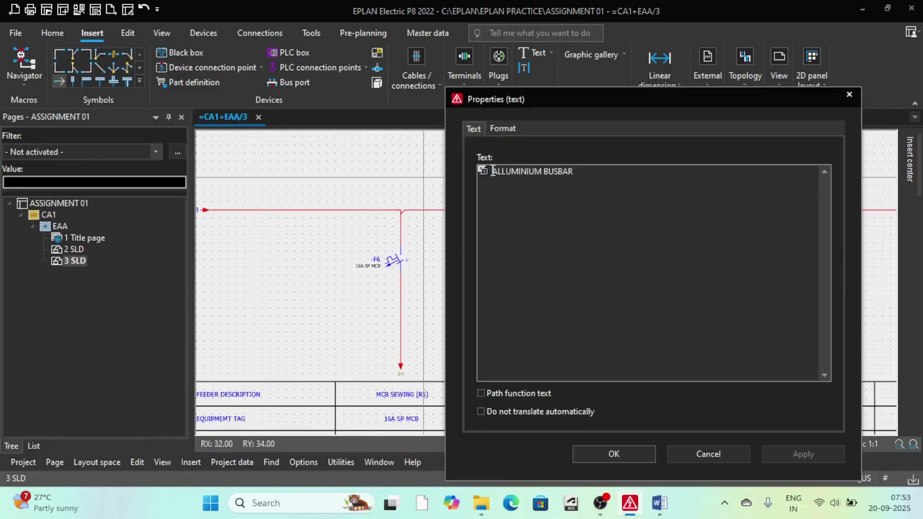
type("451")
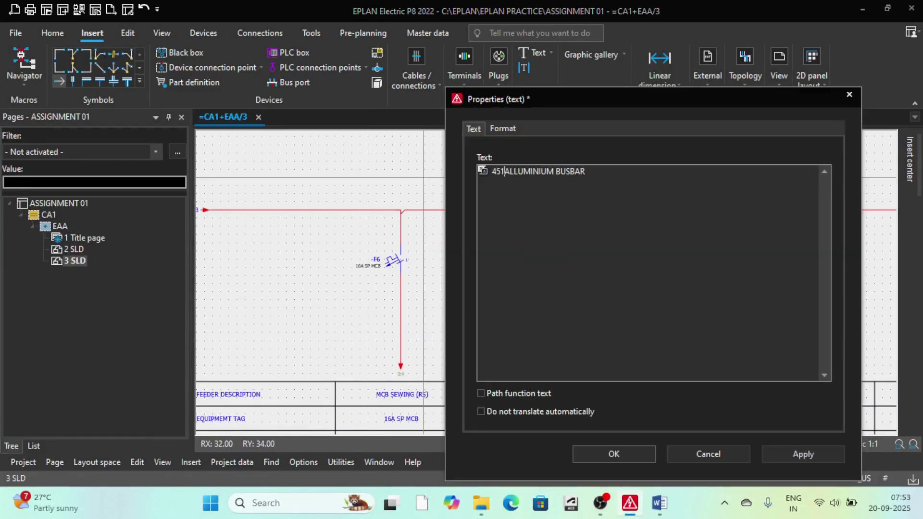
key("BackSpace")
key("BackSpace")
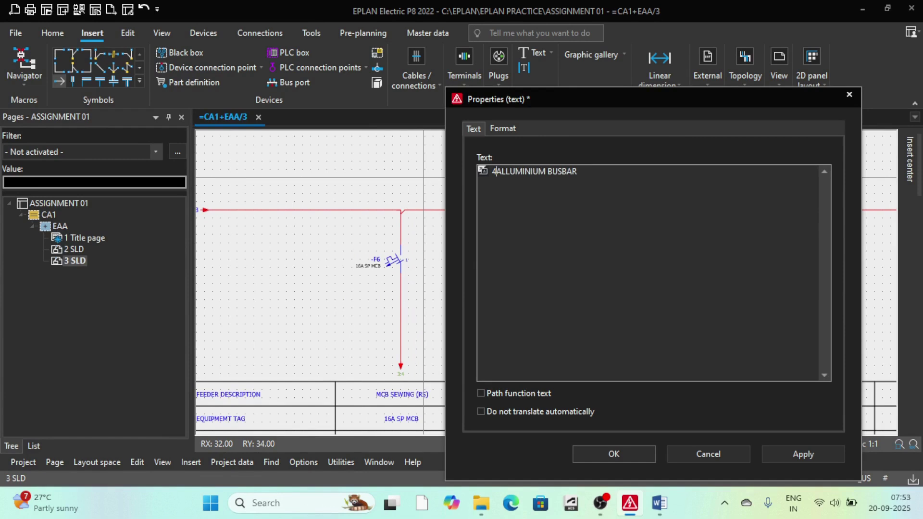
type("15")
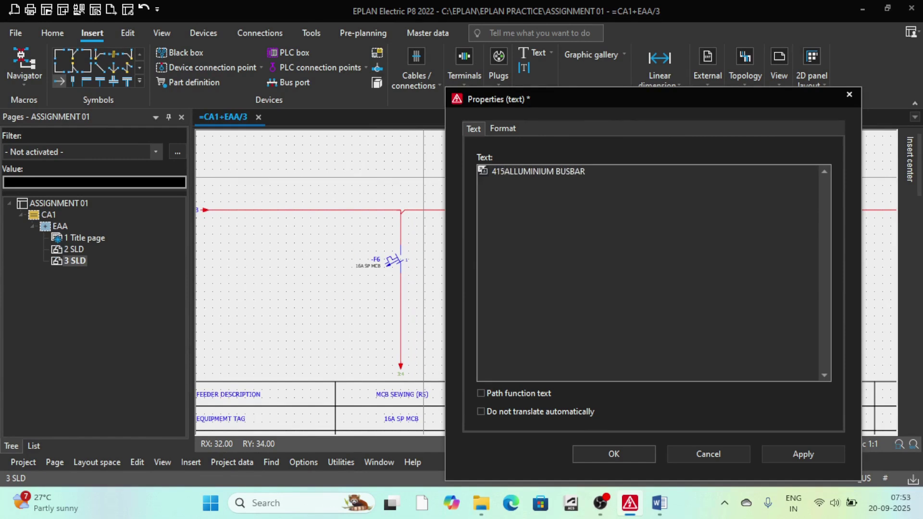
type("V AC")
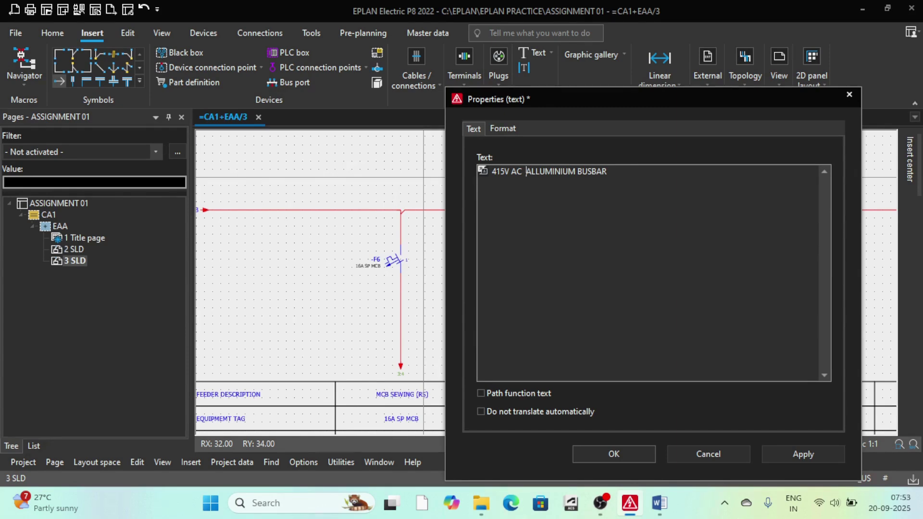
type("50HZ")
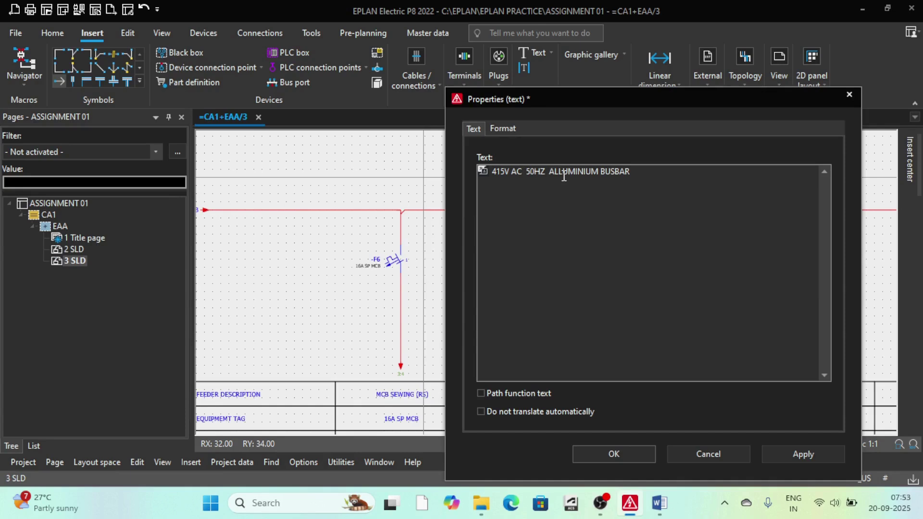
type("3PH")
Place the busbar text just above the red busbar line, starting between the F7 and F8 feeders.
left_click(615, 456)
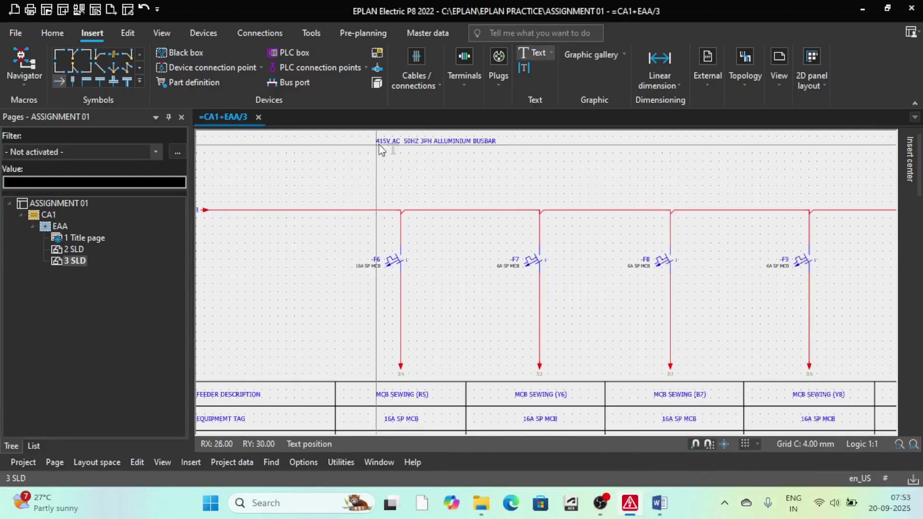
scroll(522, 186, "up", 2)
left_click(489, 190)
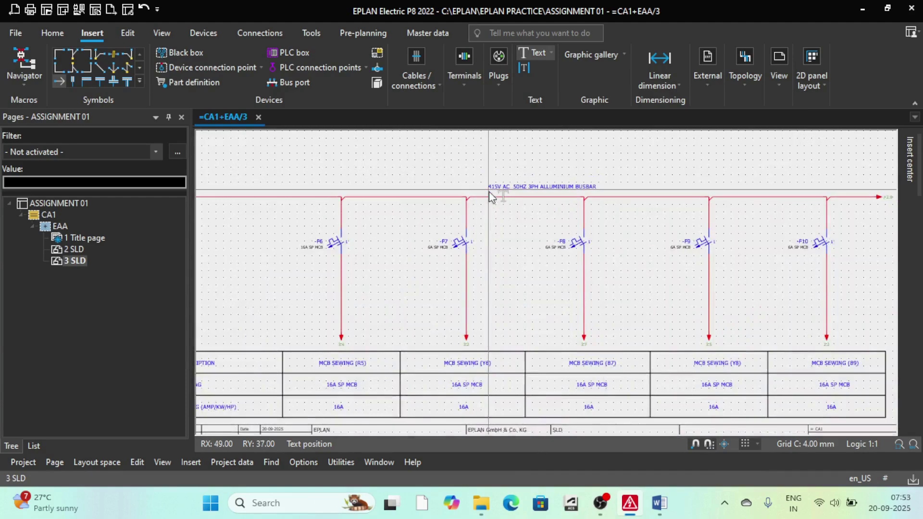
Examine the page 3 layout, checking the busbar label's position against the feeders, table and title block.
scroll(479, 183, "down", 4)
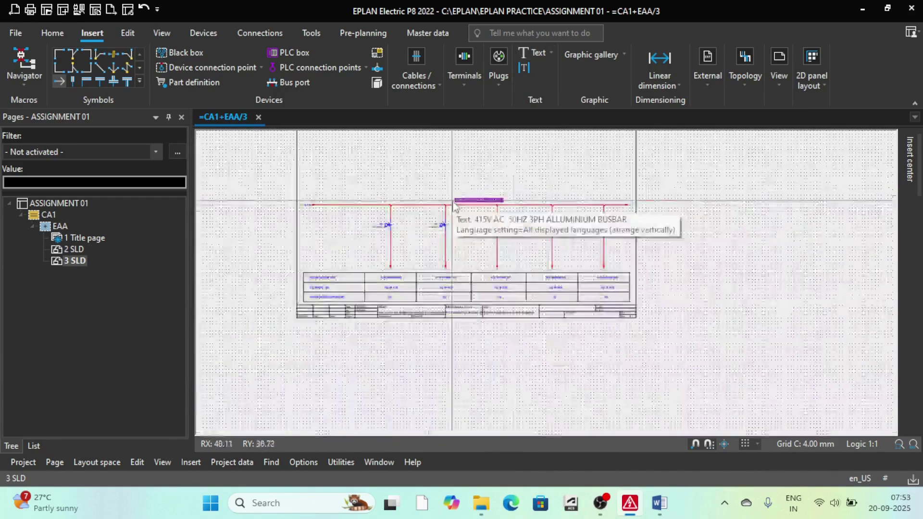
scroll(538, 353, "up", 3)
scroll(540, 300, "down", 1)
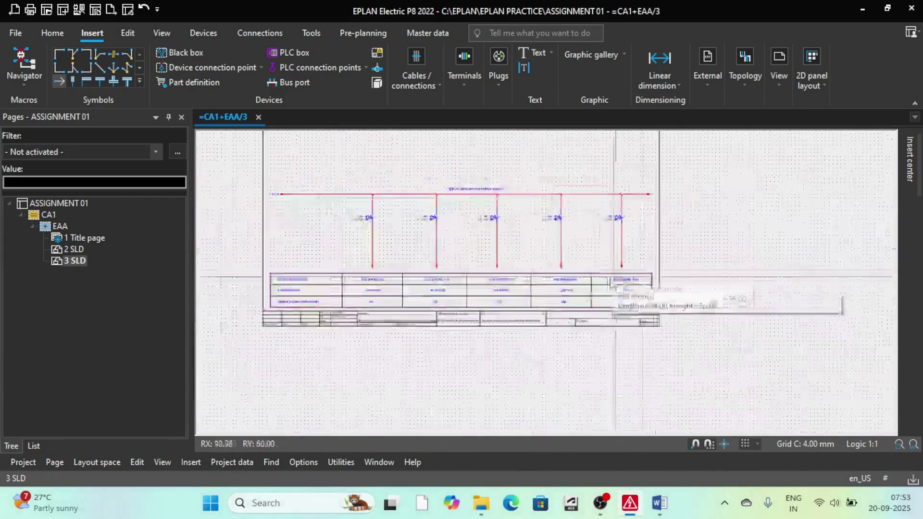
scroll(481, 264, "down", 2)
scroll(539, 306, "up", 2)
scroll(544, 308, "down", 2)
scroll(547, 293, "up", 2)
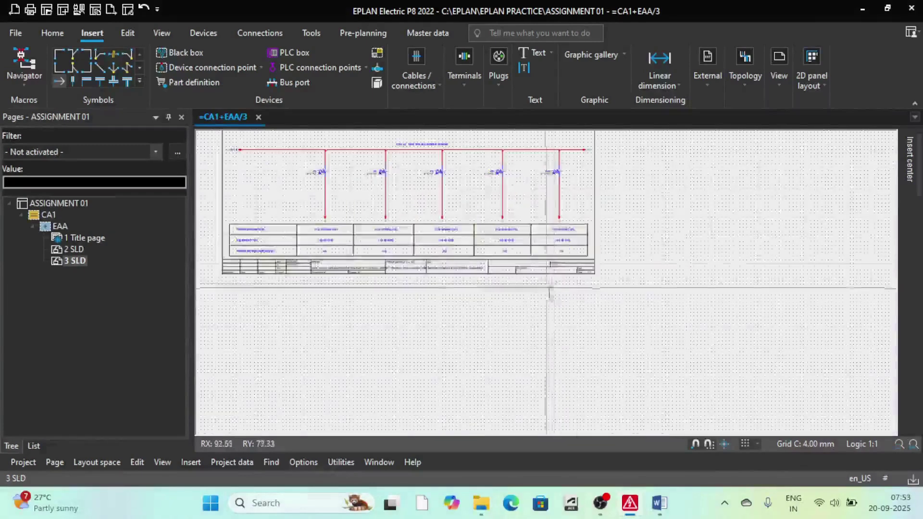
scroll(547, 225, "up", 1)
scroll(553, 250, "up", 1)
scroll(538, 336, "down", 3)
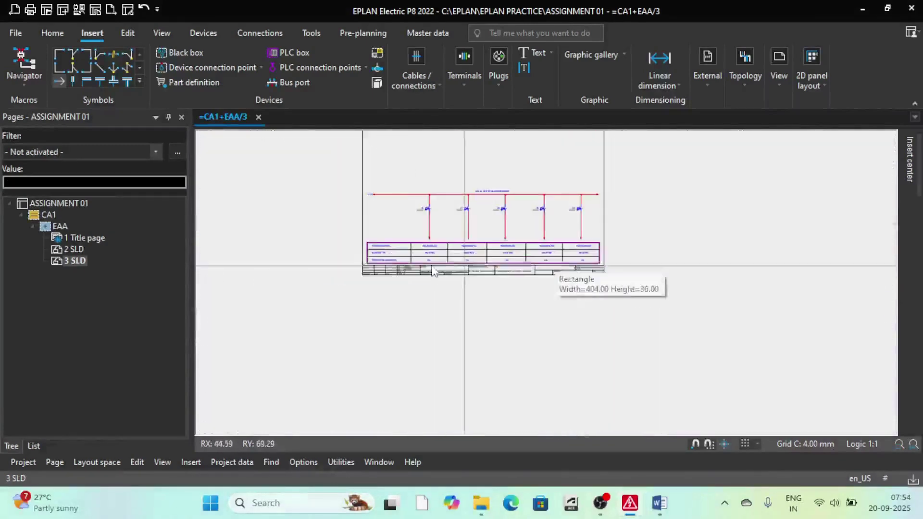
In the Word assignment, highlight outgoing items 10 and 11 to check the remaining feeders, and return to EPLAN.
left_click(650, 503)
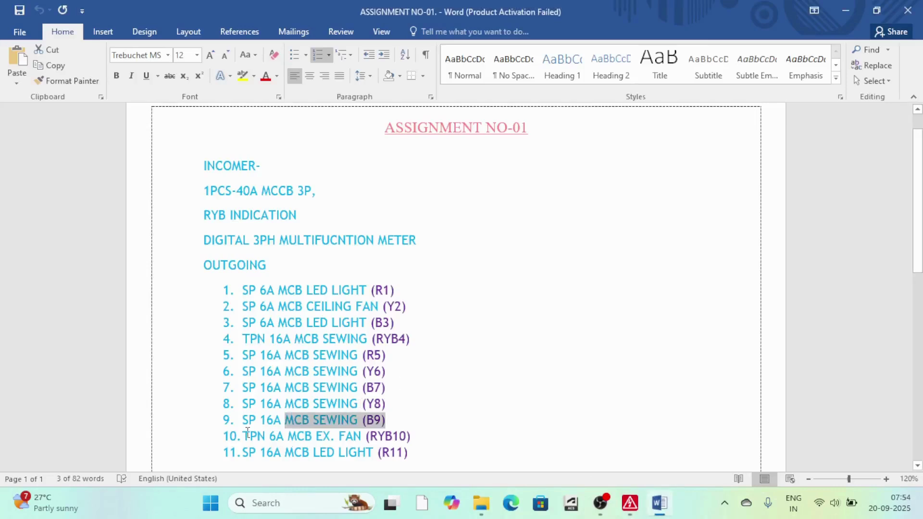
left_click_drag(245, 438, 271, 458)
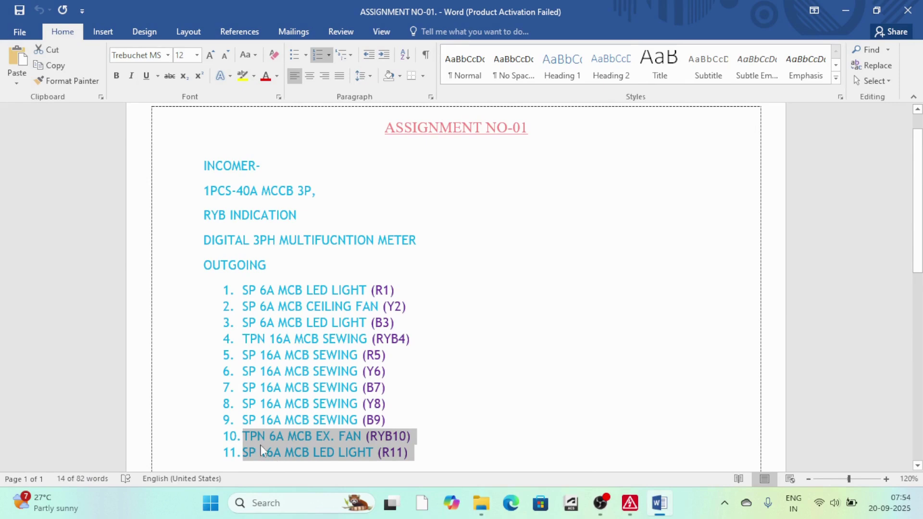
left_click(657, 504)
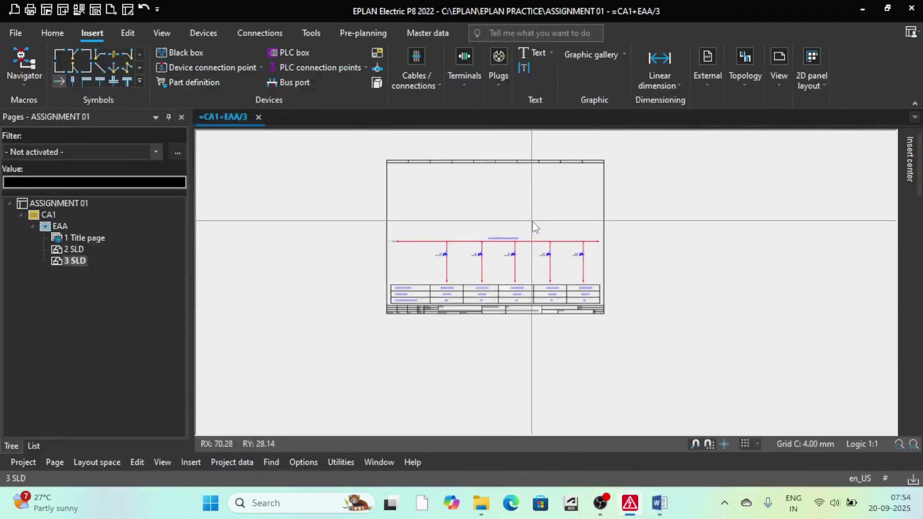
Review the F6 to F10 feeders on page 3, comparing the breaker labels with the descriptions, equipment tags and ratings in the table.
scroll(532, 221, "up", 2)
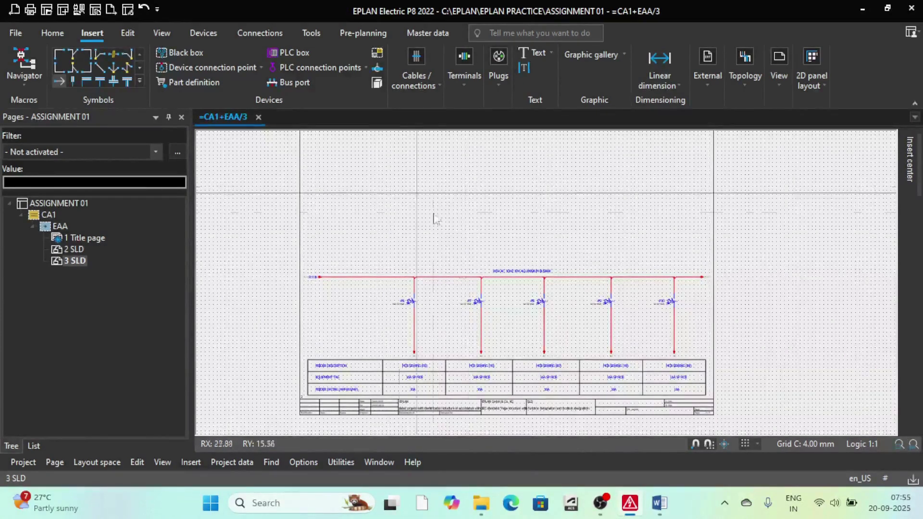
scroll(375, 272, "up", 3)
scroll(375, 272, "down", 5)
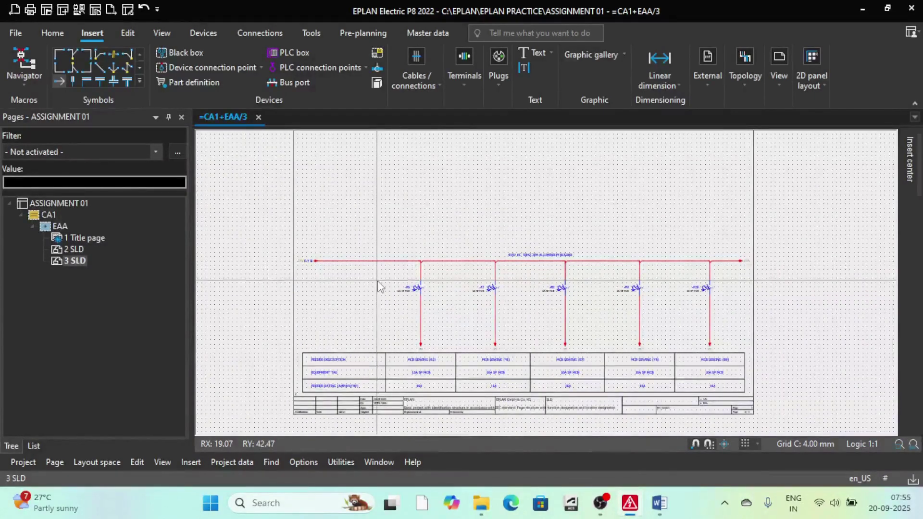
scroll(423, 372, "down", 4)
scroll(445, 375, "up", 7)
scroll(457, 294, "down", 3)
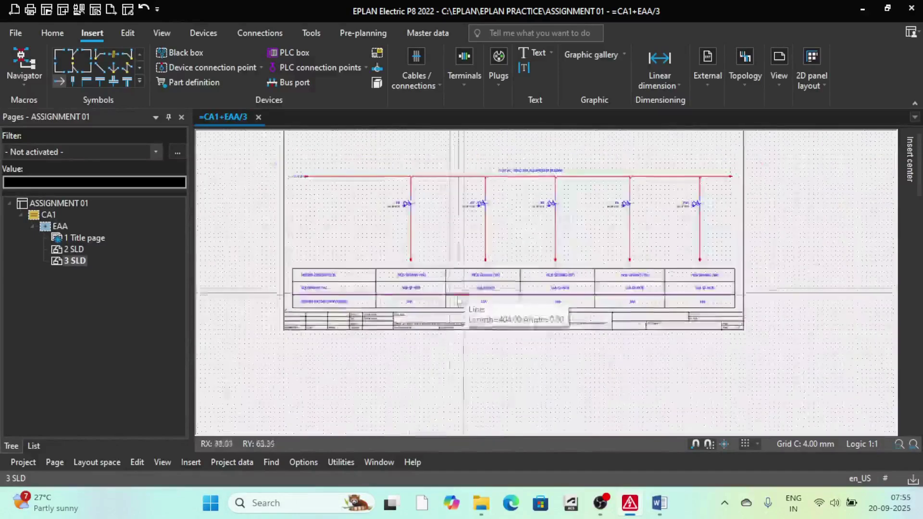
scroll(442, 305, "up", 3)
scroll(447, 300, "down", 3)
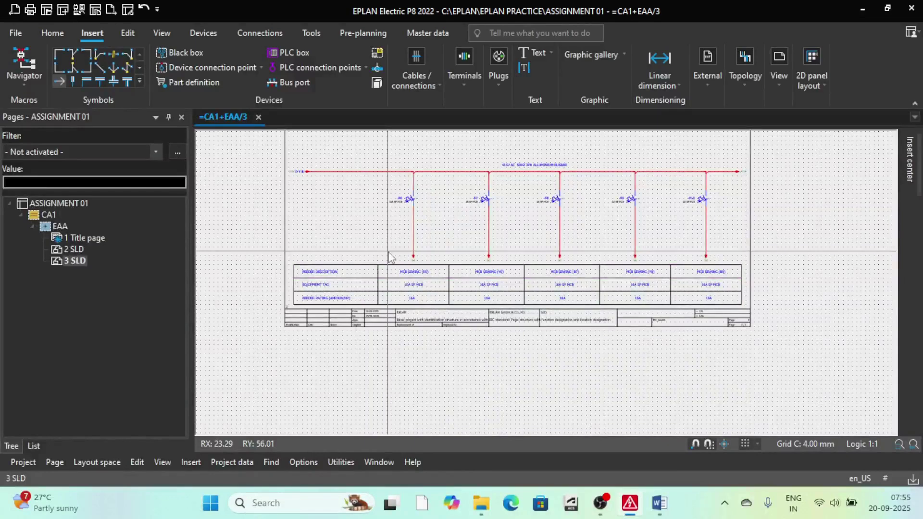
scroll(603, 257, "up", 3)
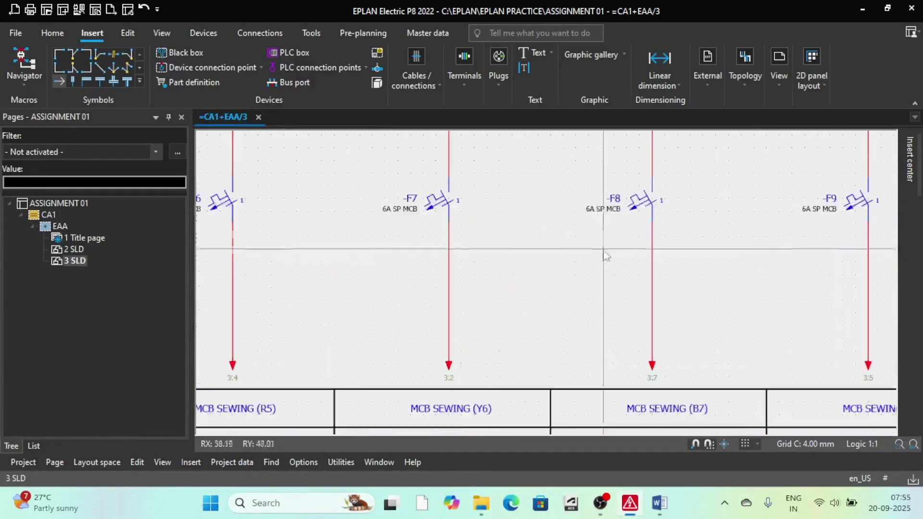
scroll(434, 236, "down", 3)
scroll(434, 236, "up", 3)
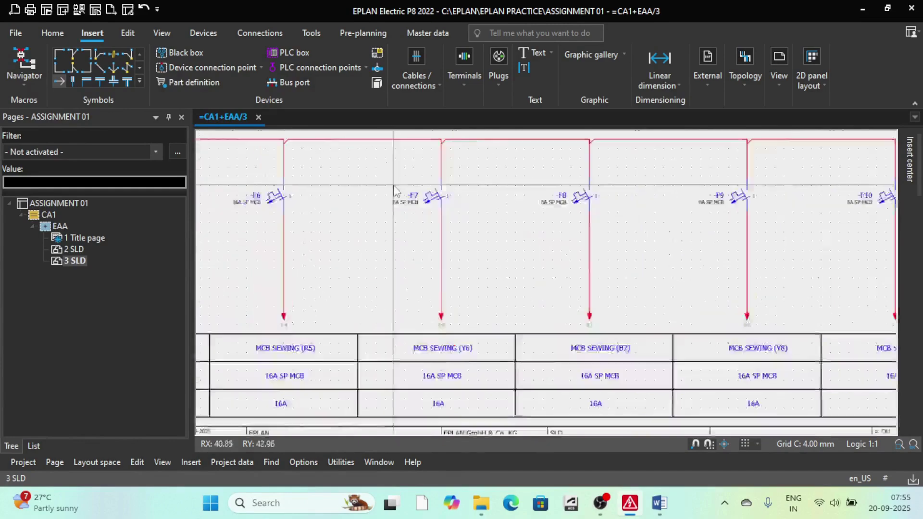
scroll(394, 207, "down", 2)
scroll(351, 176, "down", 2)
scroll(410, 177, "up", 2)
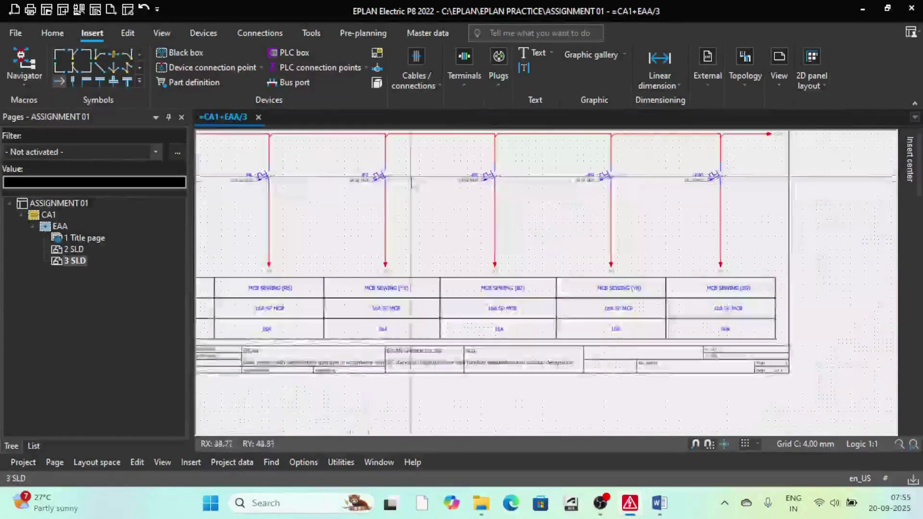
scroll(249, 194, "up", 2)
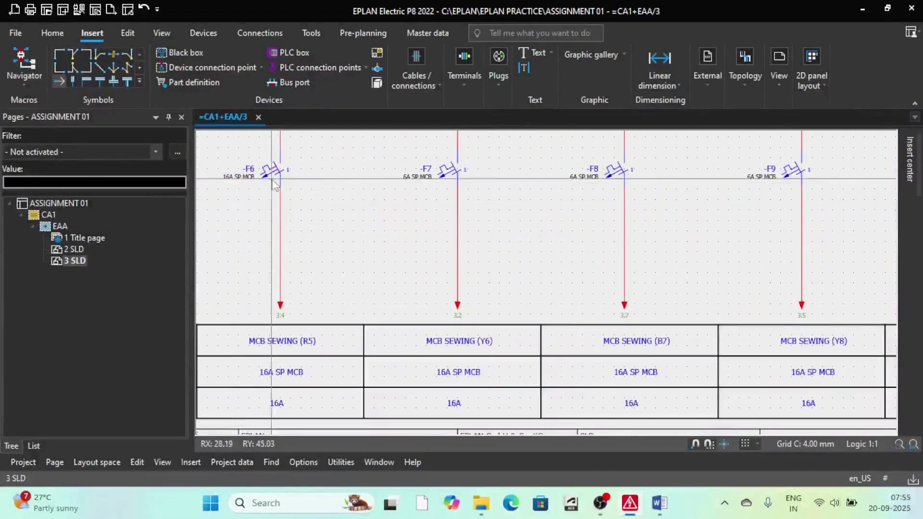
scroll(252, 197, "down", 2)
scroll(254, 202, "up", 2)
scroll(255, 204, "down", 2)
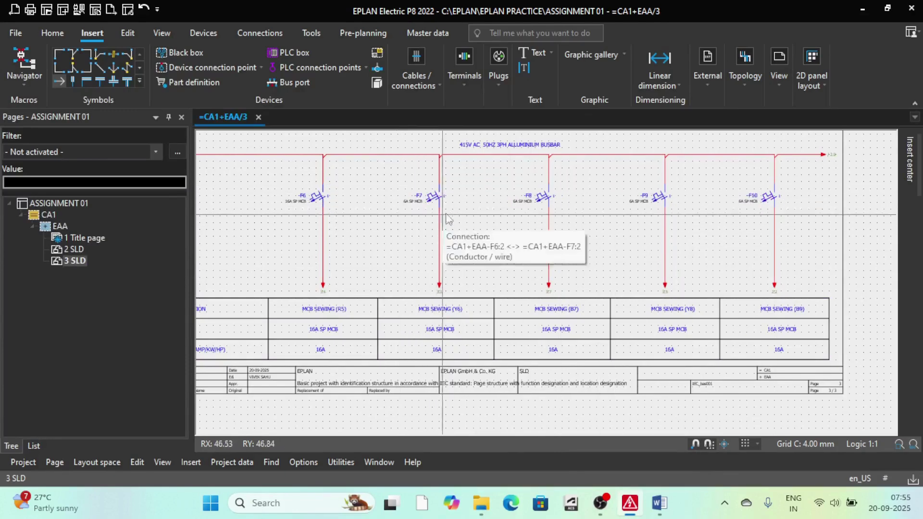
scroll(458, 198, "down", 5)
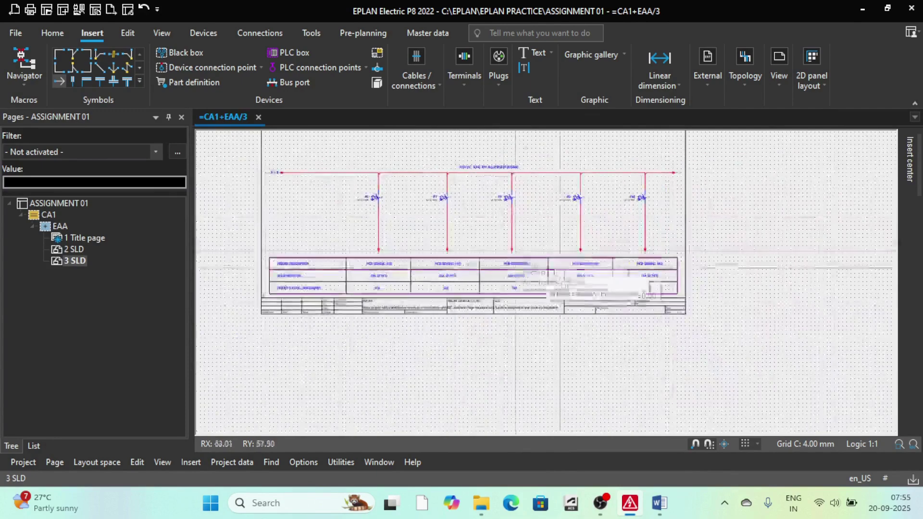
scroll(501, 202, "up", 4)
scroll(452, 219, "down", 1)
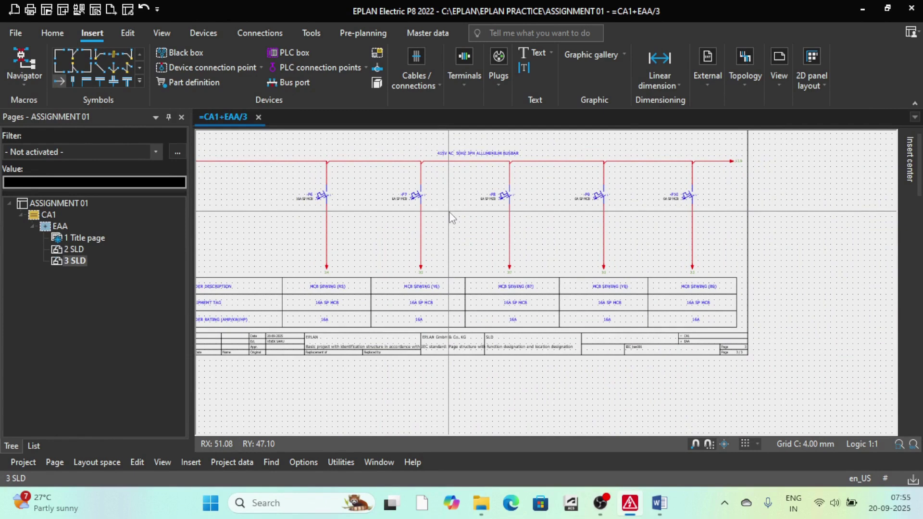
scroll(461, 229, "down", 3)
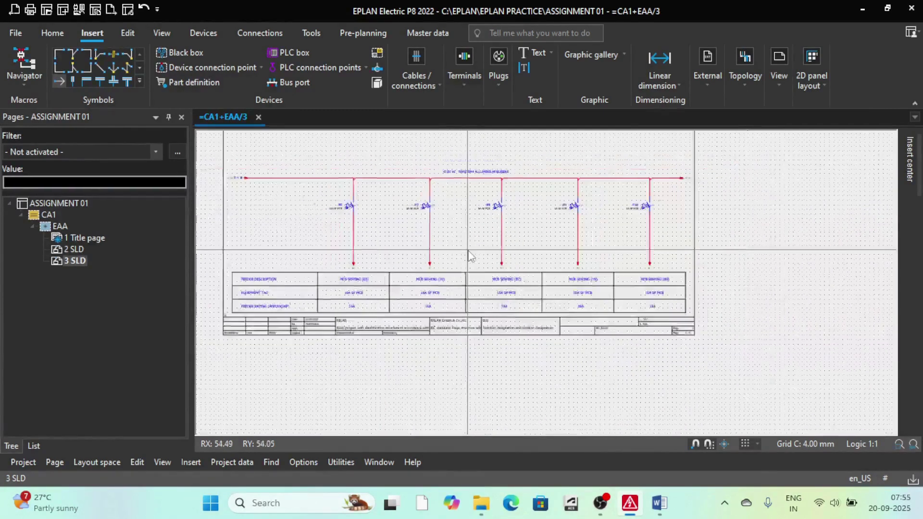